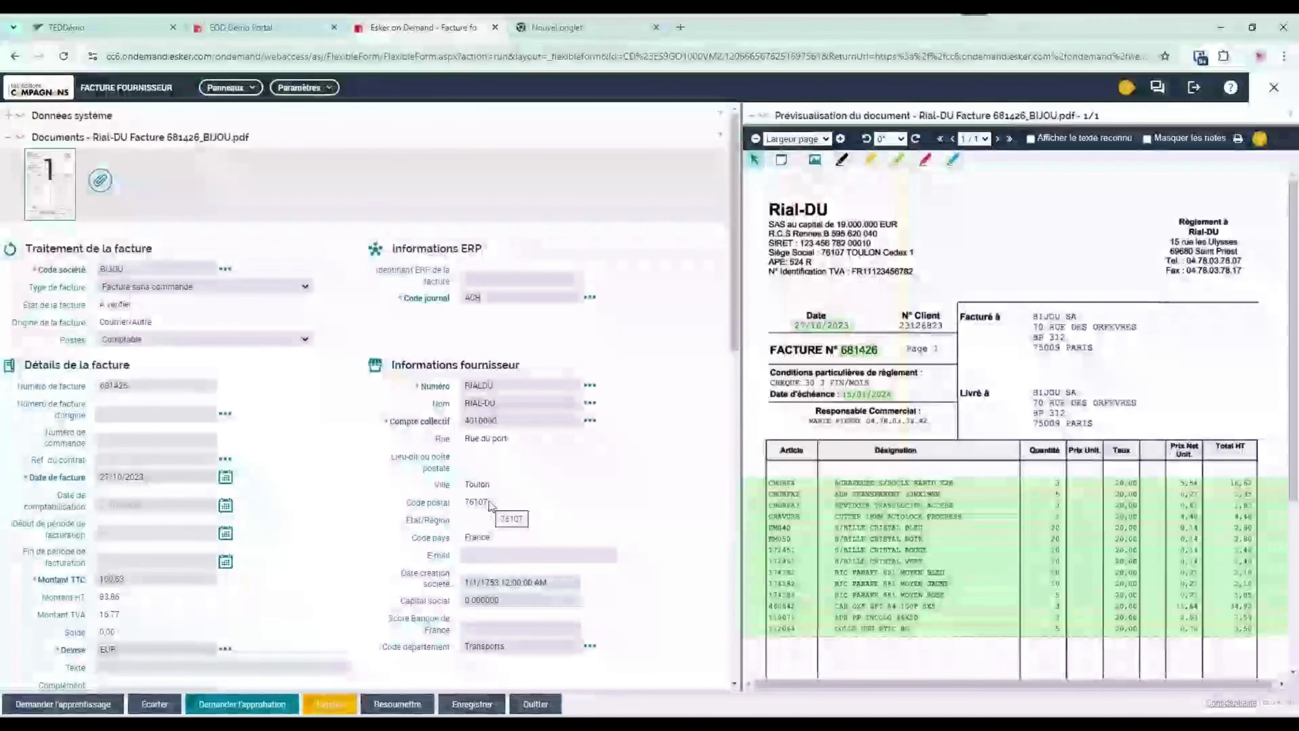
- Examine the available company codes and invoice type options without changing the invoice's settings
mouse_move(37, 183)
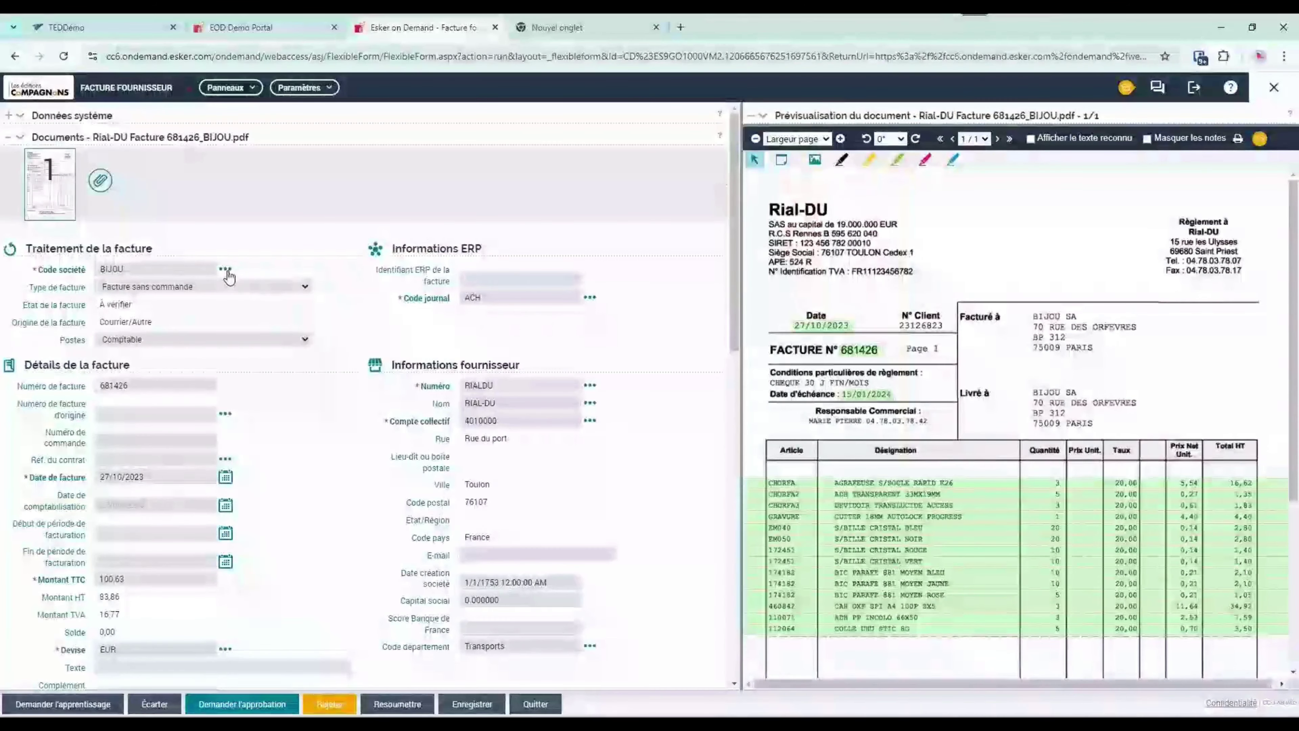
left_click(225, 269)
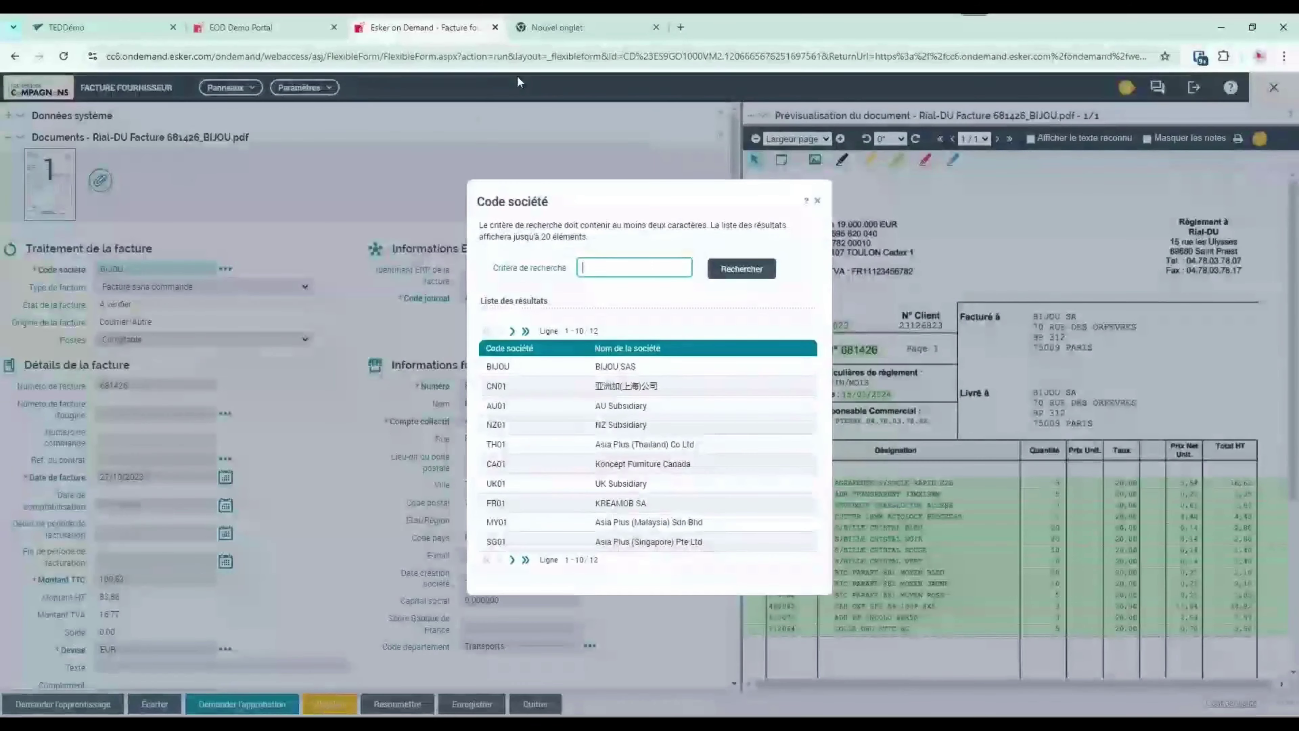
left_click(817, 200)
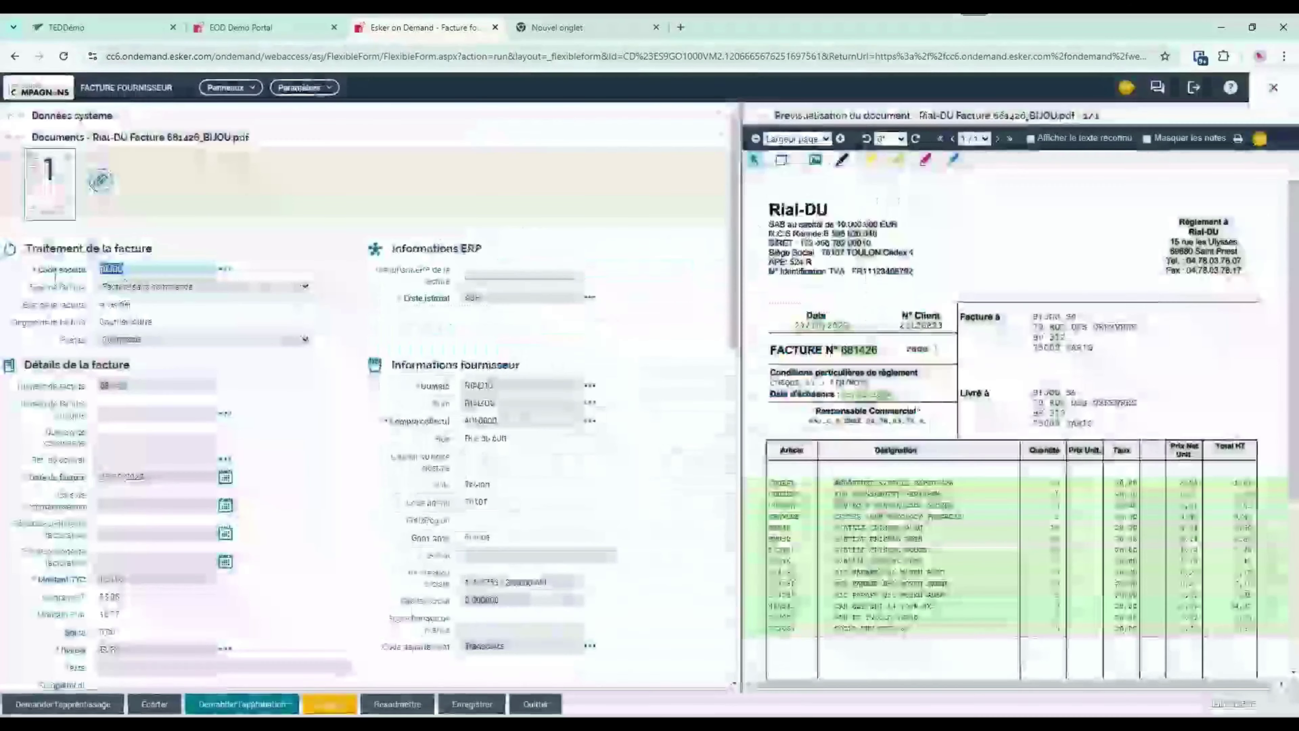
left_click(157, 287)
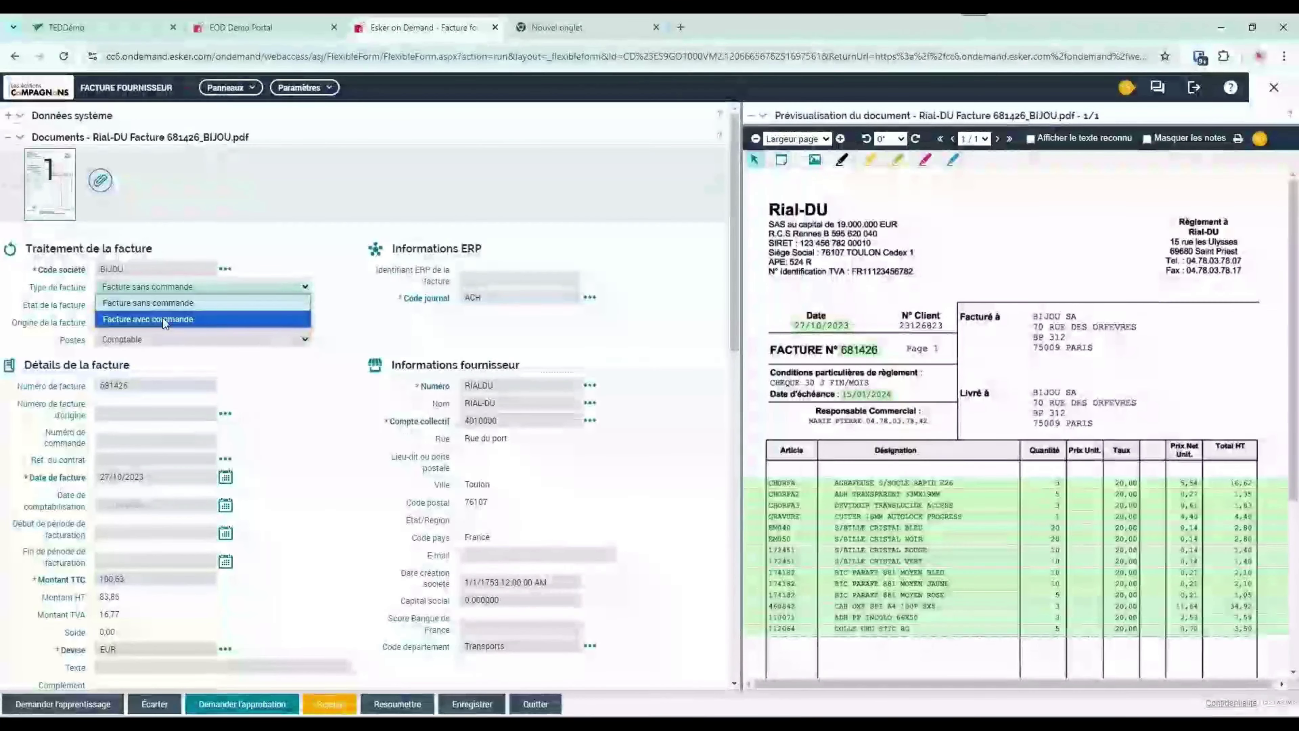
left_click(346, 306)
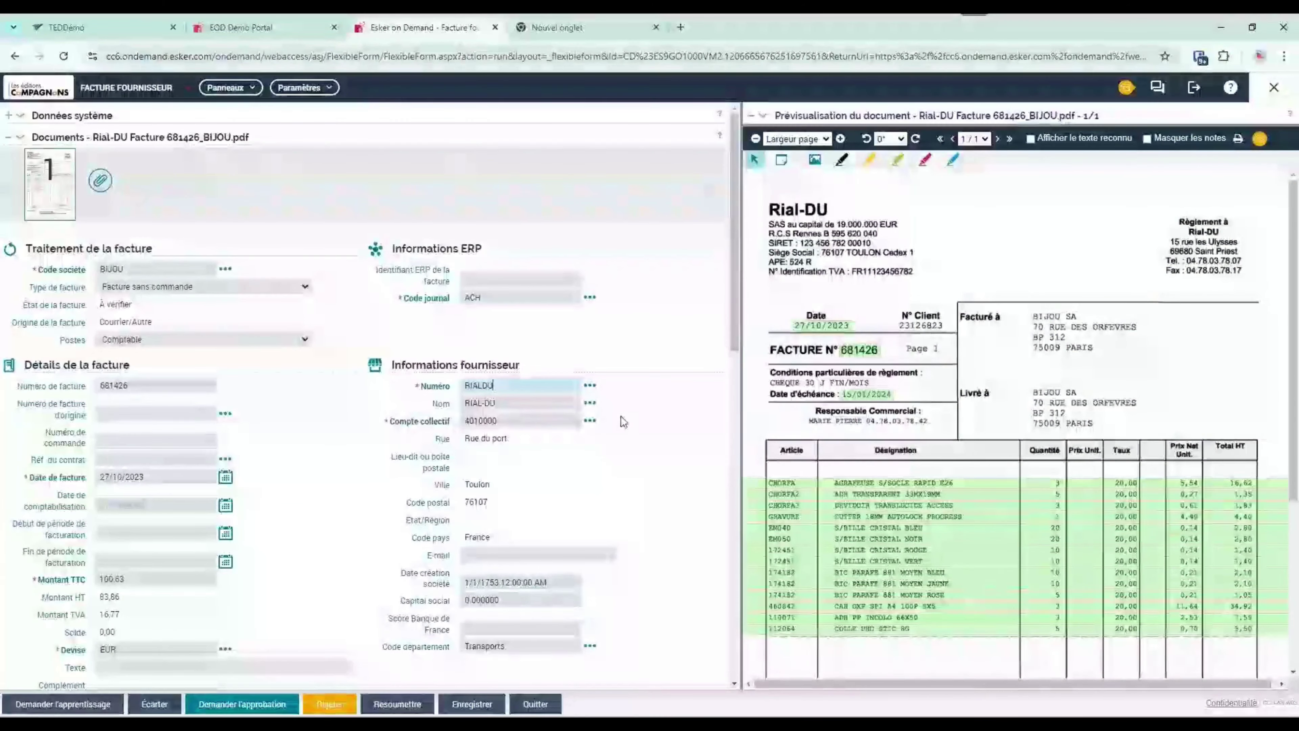
- View the list of supplier numbers and locate the Montant TTC on the invoice preview
left_click(590, 387)
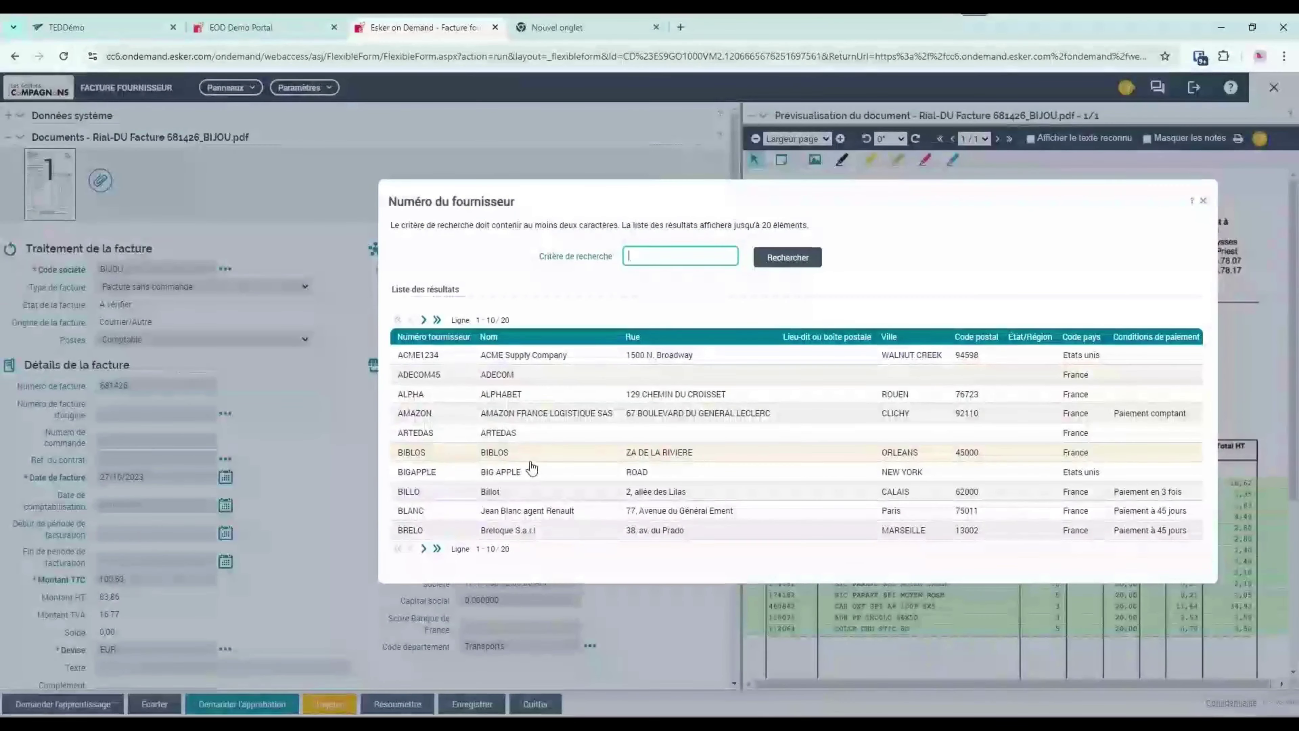
left_click(1203, 202)
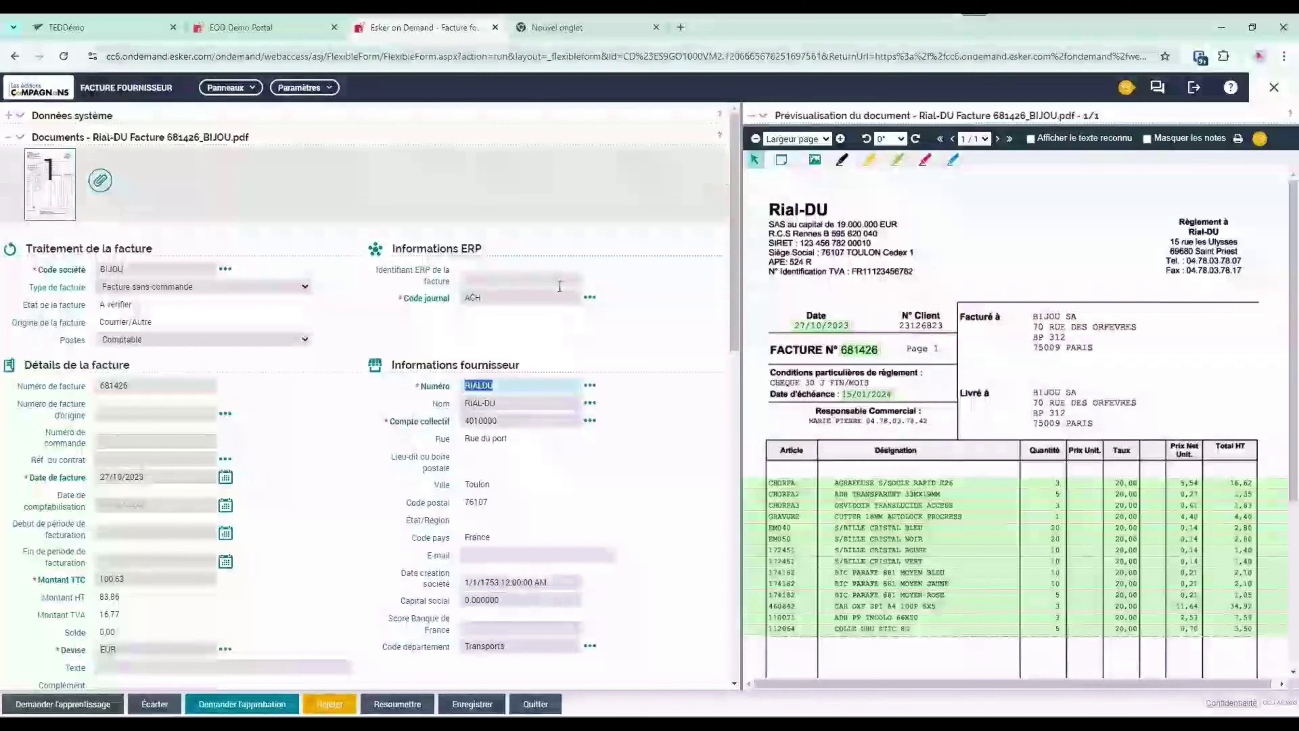
scroll(491, 451, "down", 3)
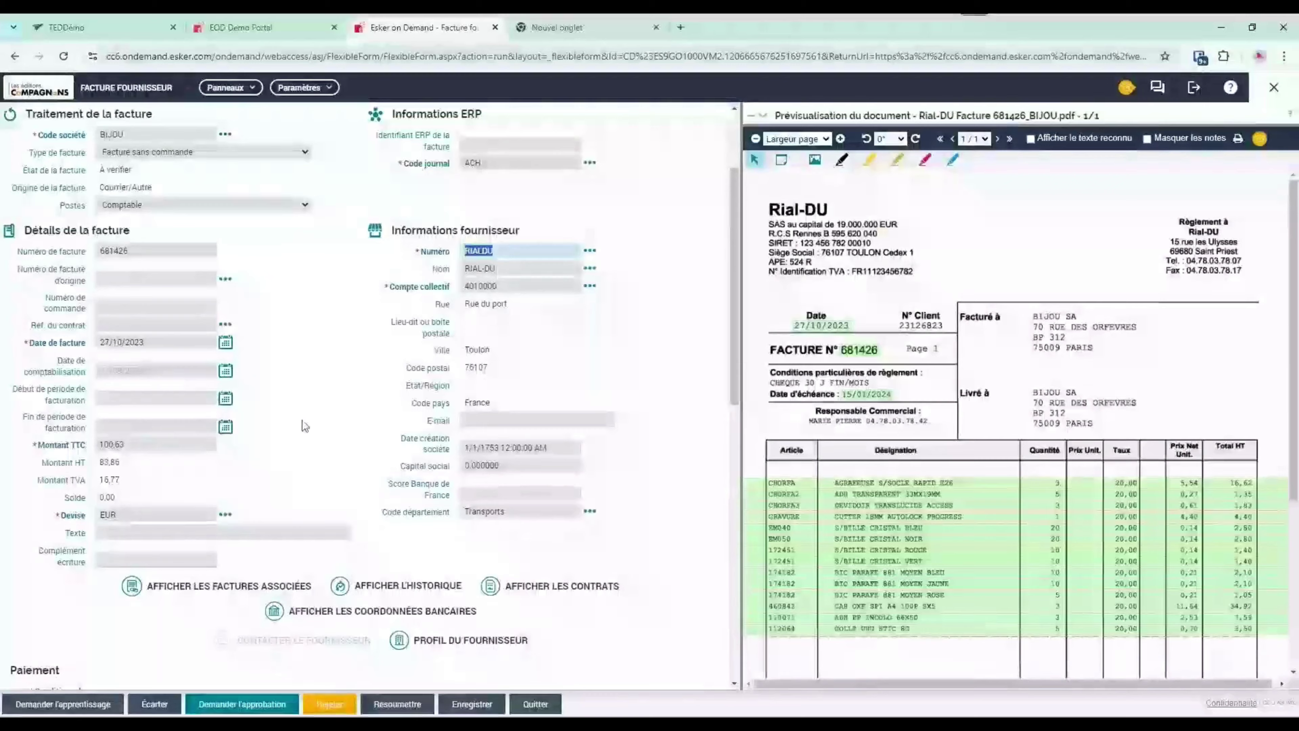
left_click(180, 446)
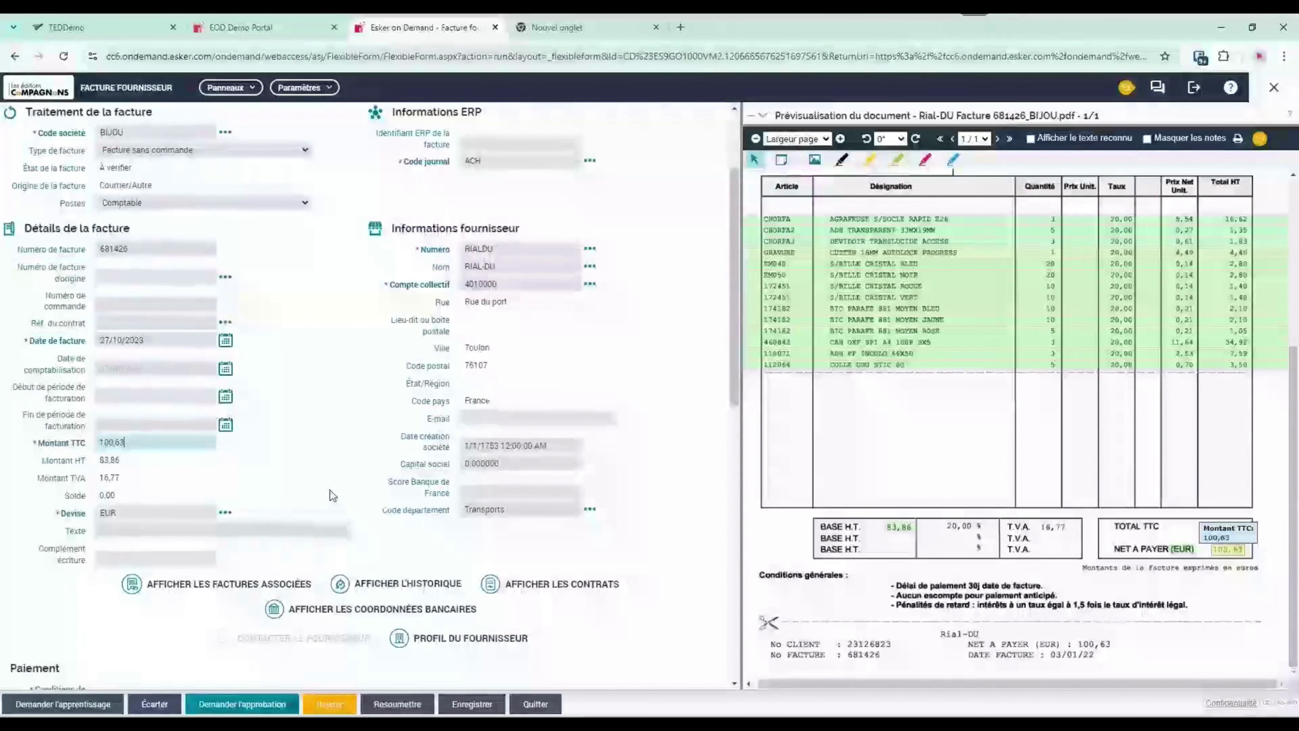
- Examine the invoice's payment conditions and its accounting line items, including general accounts, analytic allocation and VAT columns
scroll(329, 489, "down", 4)
scroll(262, 569, "down", 3)
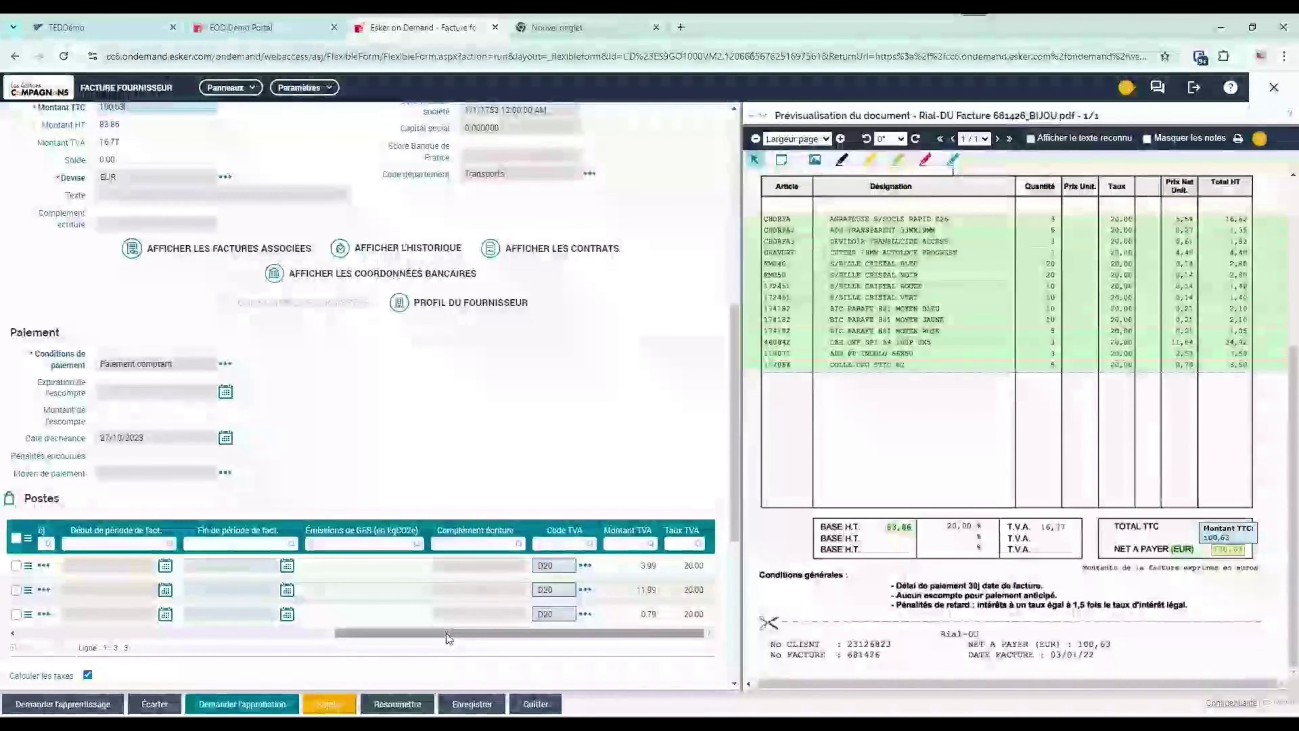
left_click_drag(447, 634, 132, 633)
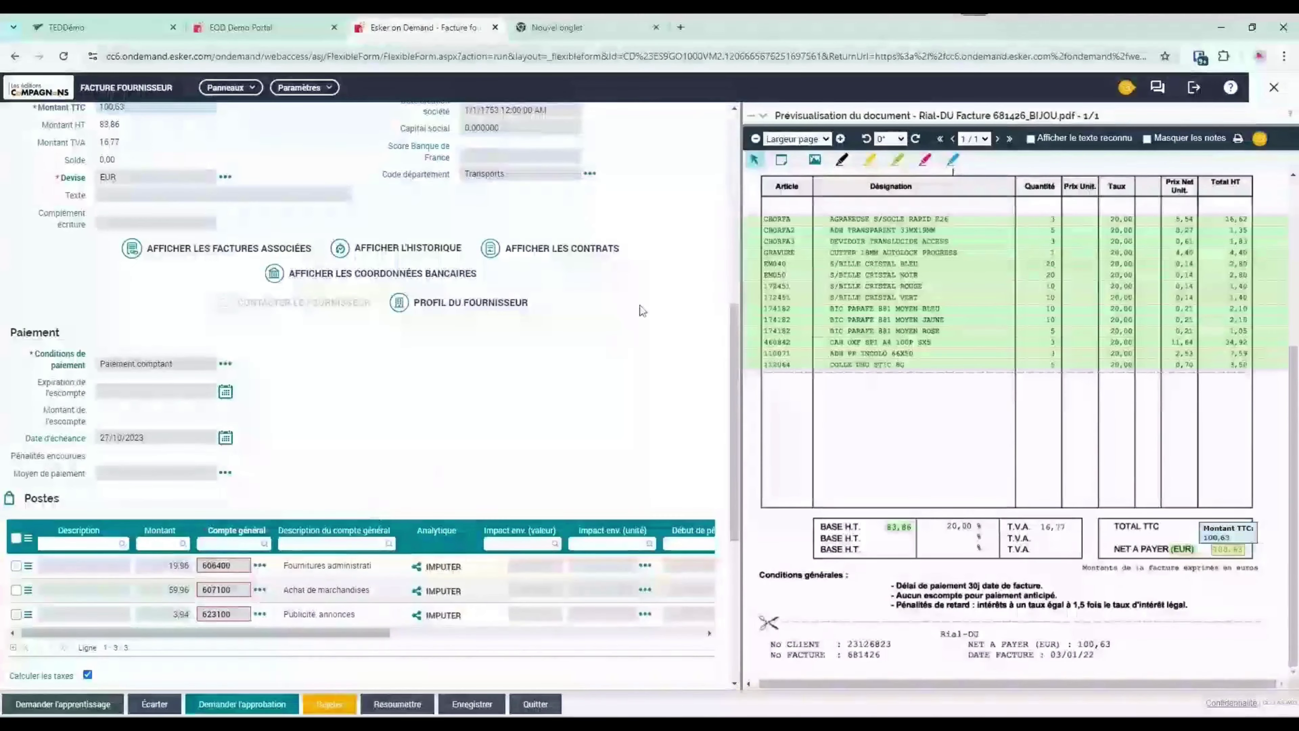
scroll(609, 314, "up", 4)
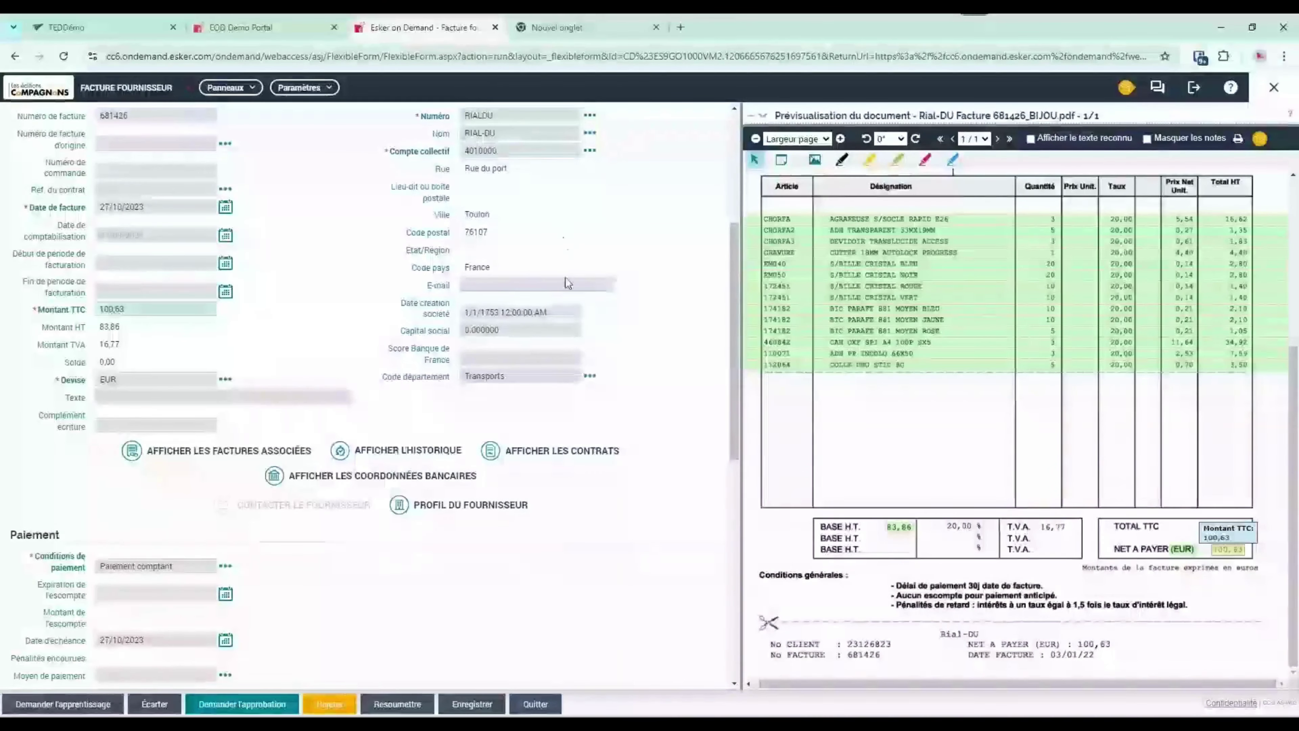
scroll(565, 278, "down", 2)
scroll(566, 310, "up", 2)
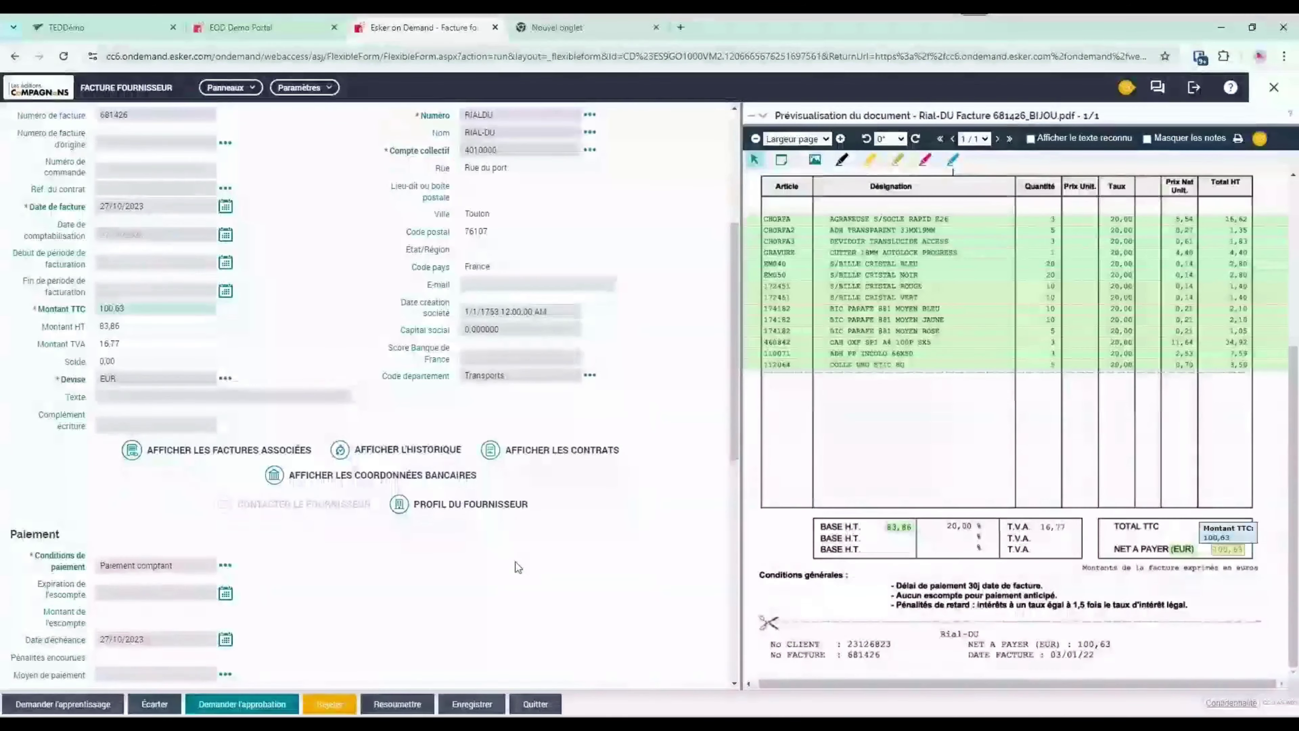
scroll(516, 562, "down", 2)
scroll(516, 562, "down", 2)
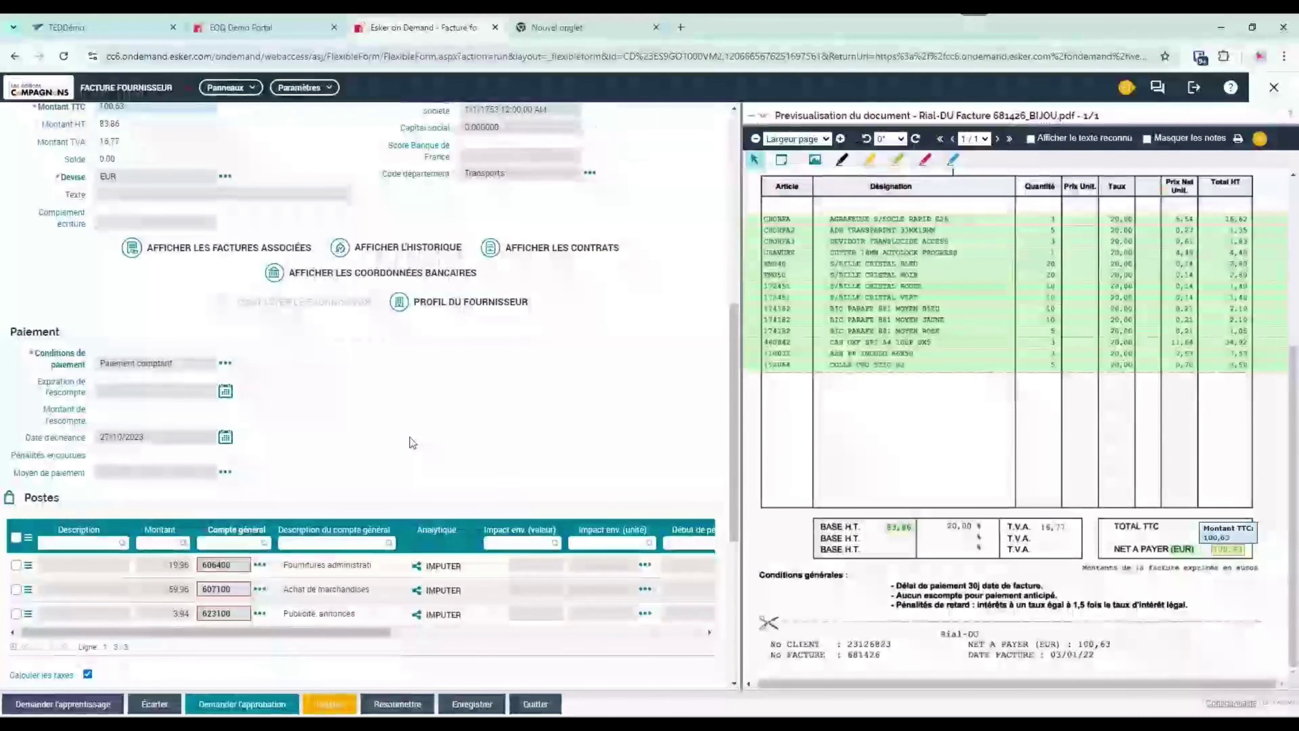
scroll(410, 436, "down", 1)
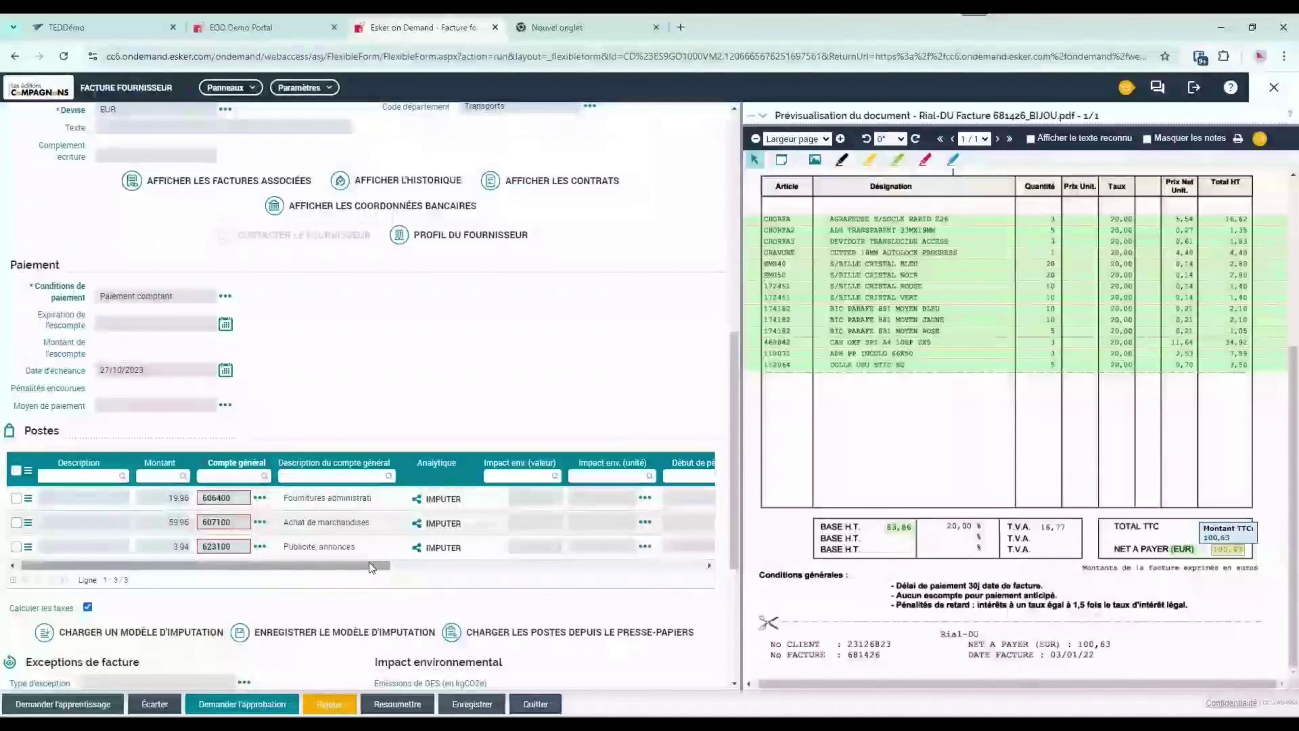
left_click_drag(369, 562, 366, 564)
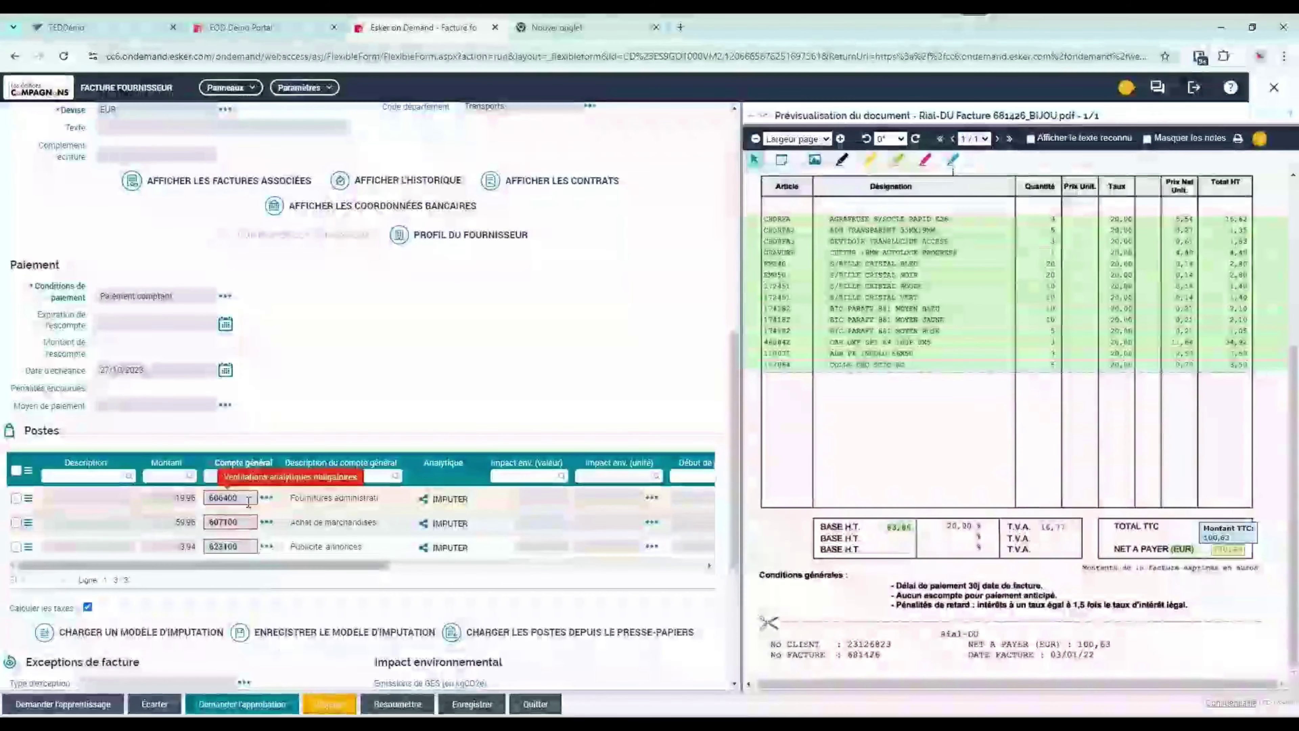
- Allocate the 606400 line on the Affaires axis to sections 953FRAN, 955FORM and 954COMP, and validate the allocation
left_click(460, 501)
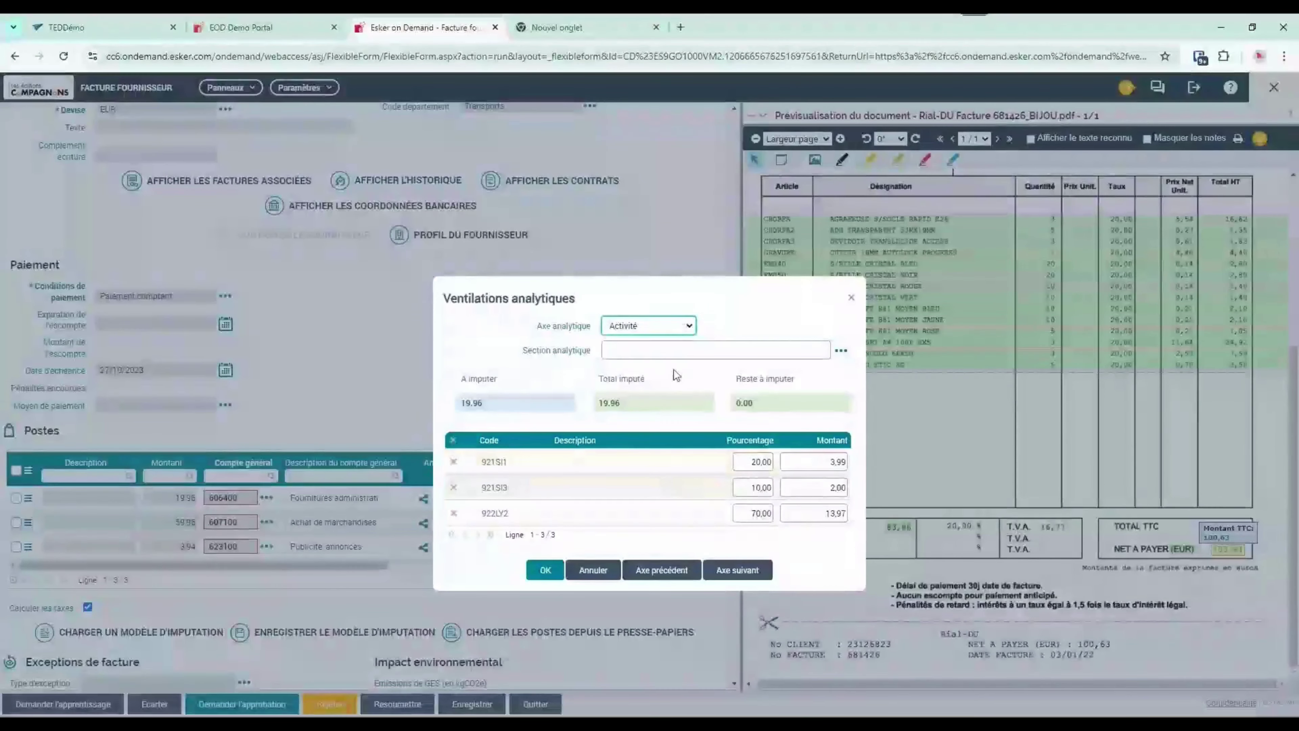
left_click(688, 326)
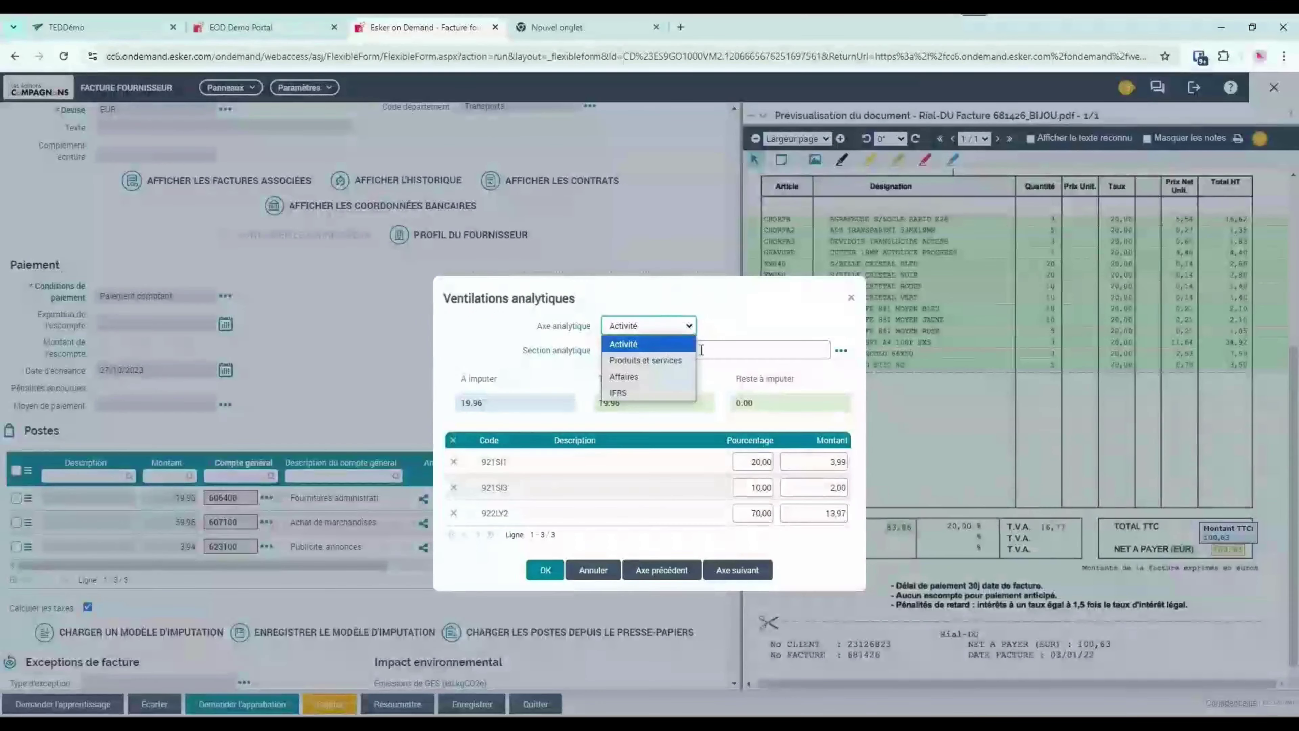
left_click(685, 376)
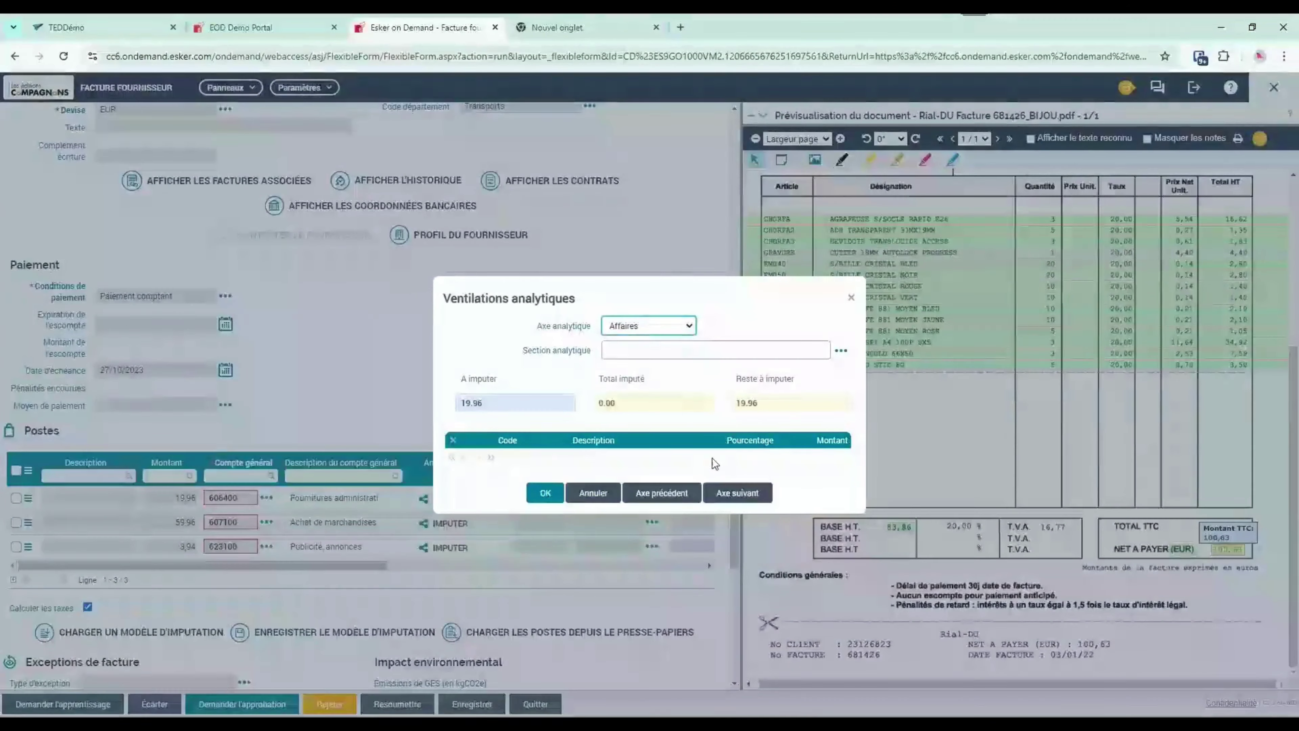
left_click(841, 350)
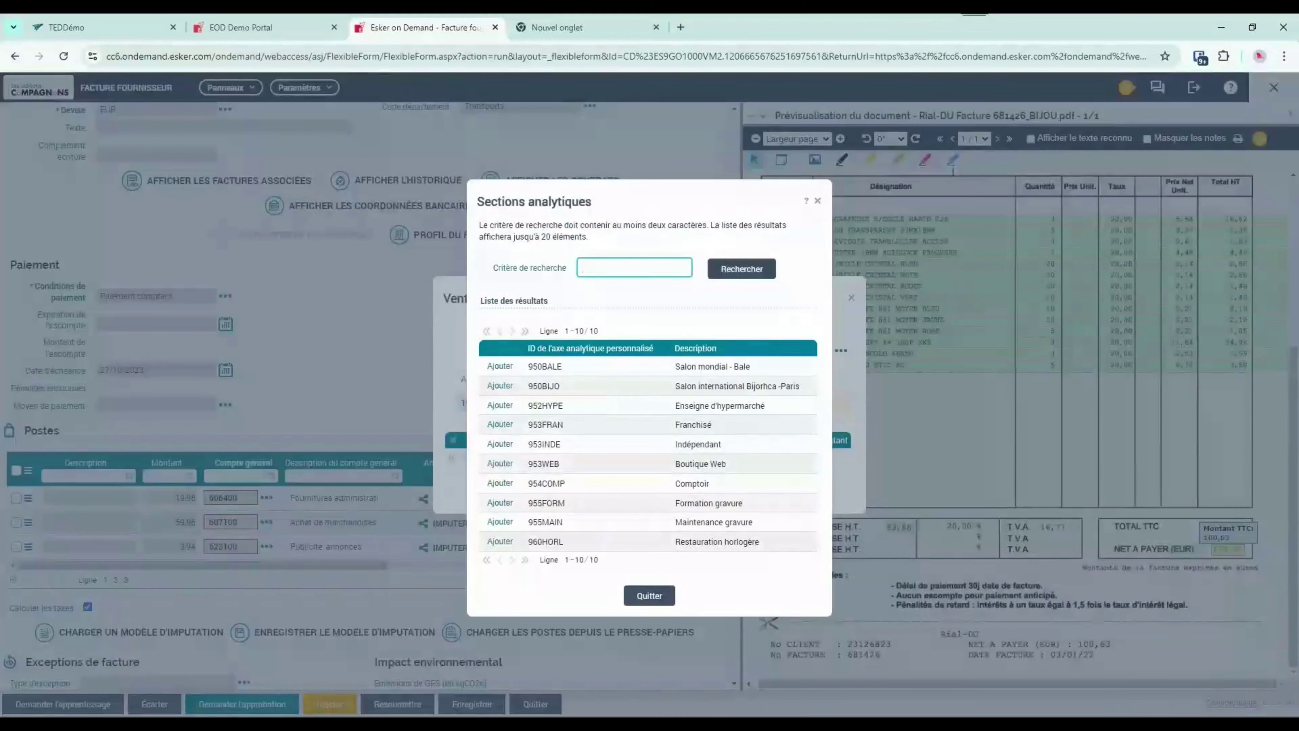
left_click(499, 424)
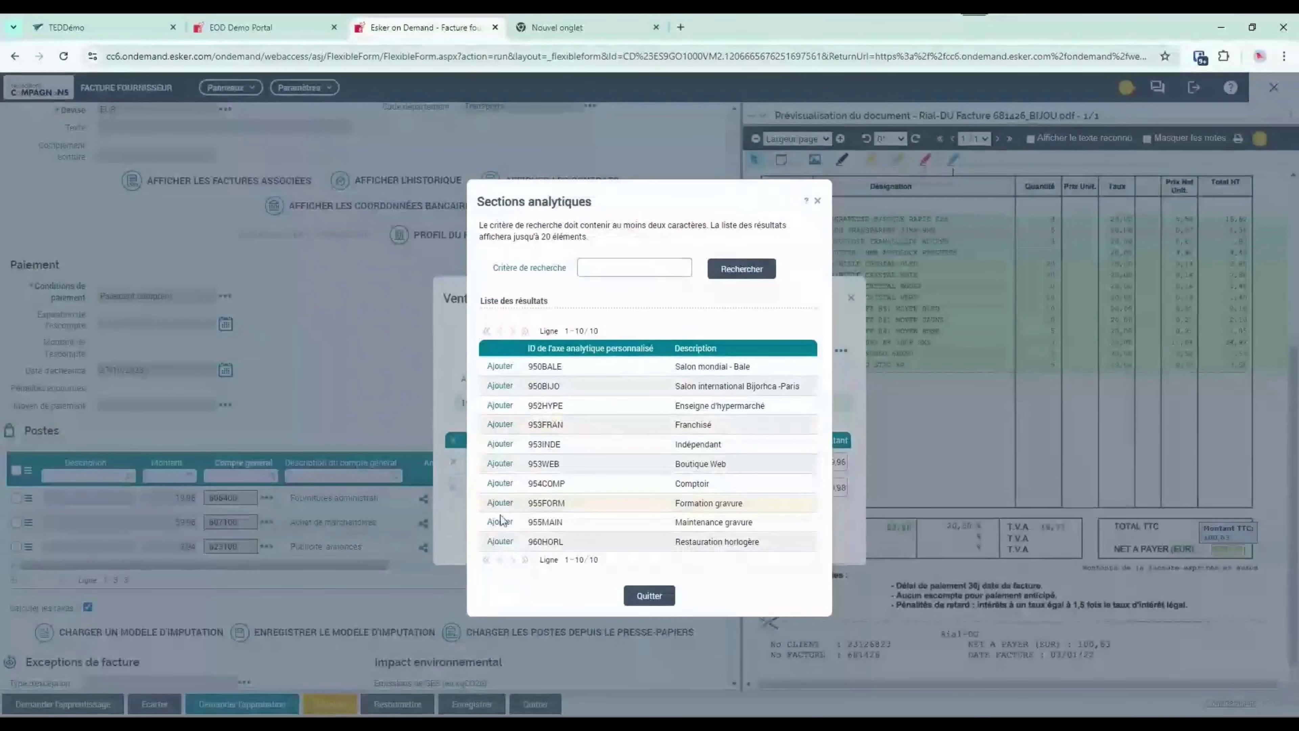
left_click(503, 484)
left_click(649, 595)
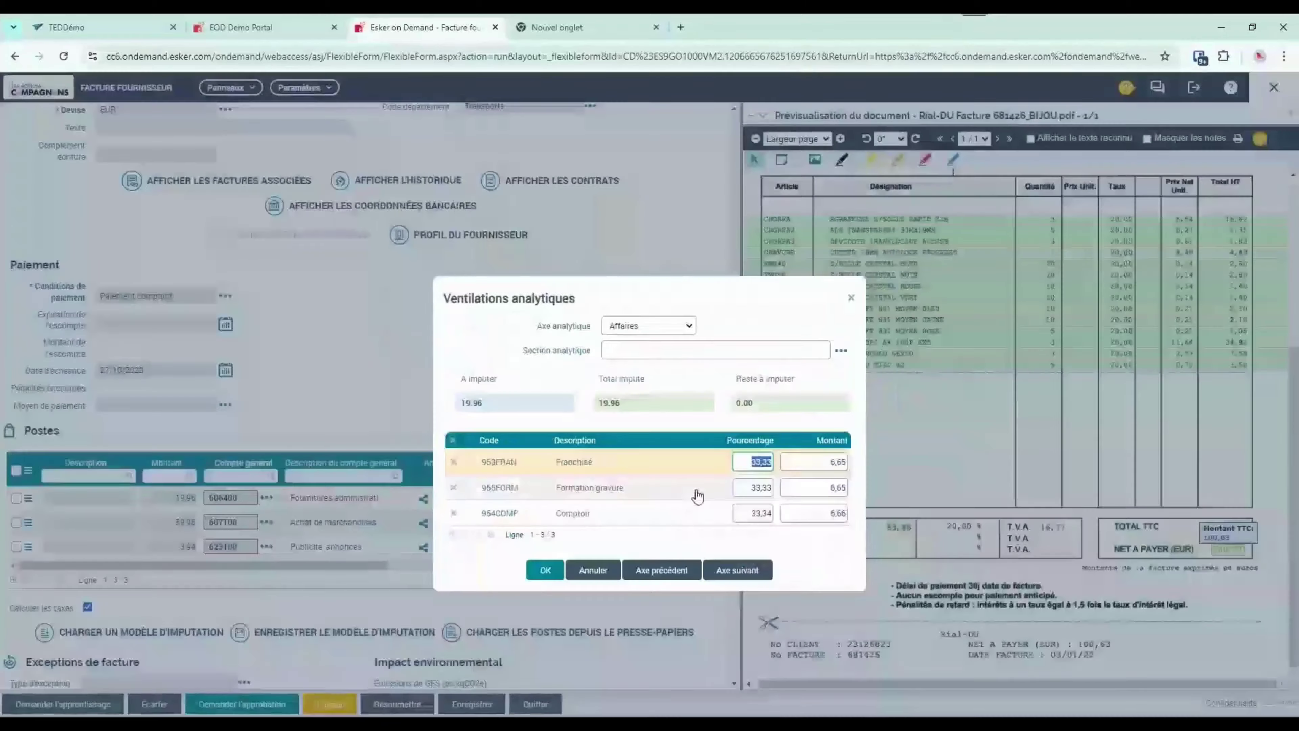
left_click(545, 569)
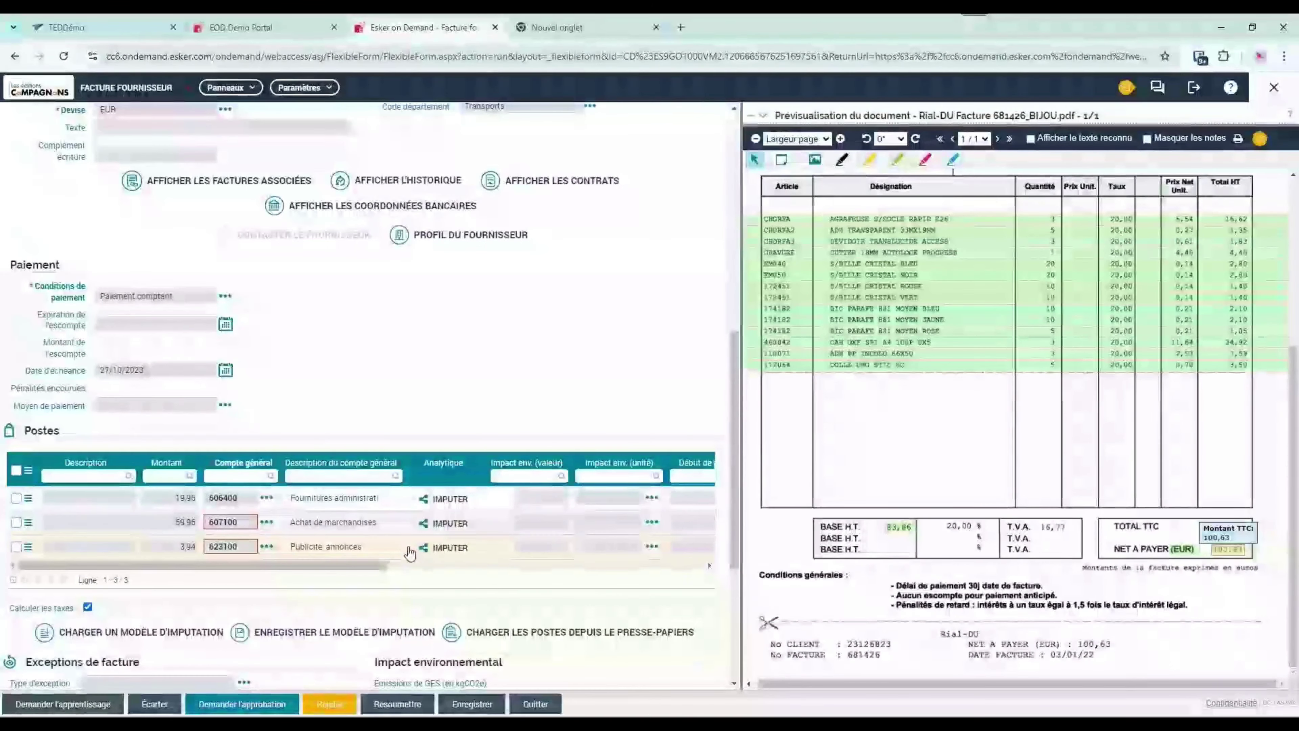
- Allocate the 607100 line on the Affaires axis entirely to section 953FRAN (Franchisé) and validate the allocation
left_click(450, 532)
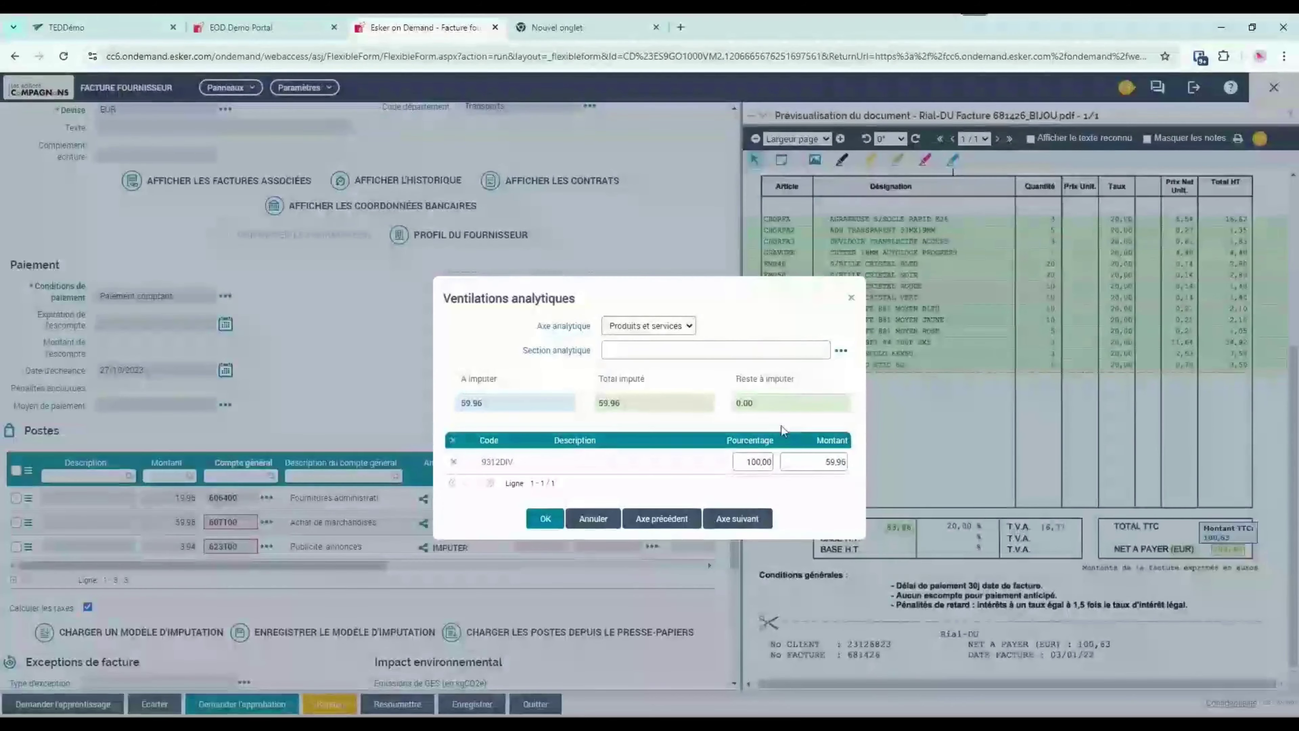
left_click(737, 518)
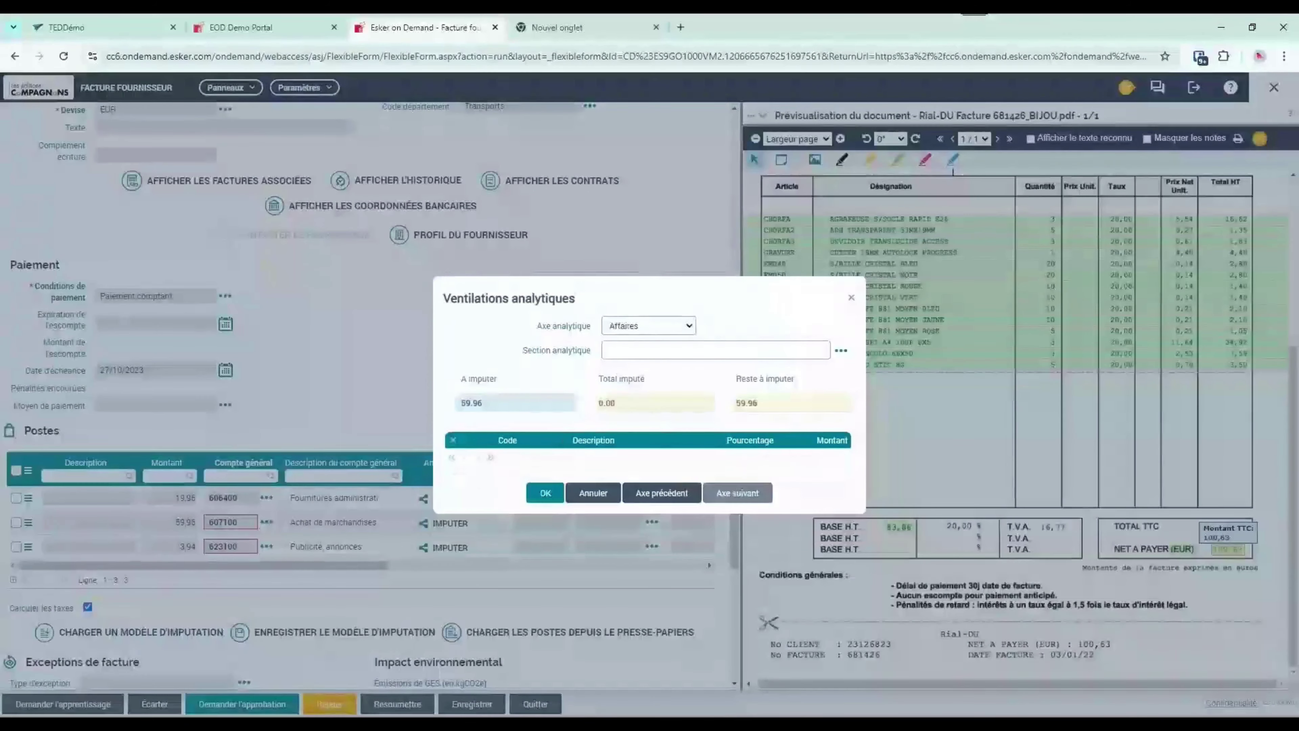
left_click(840, 351)
left_click(495, 429)
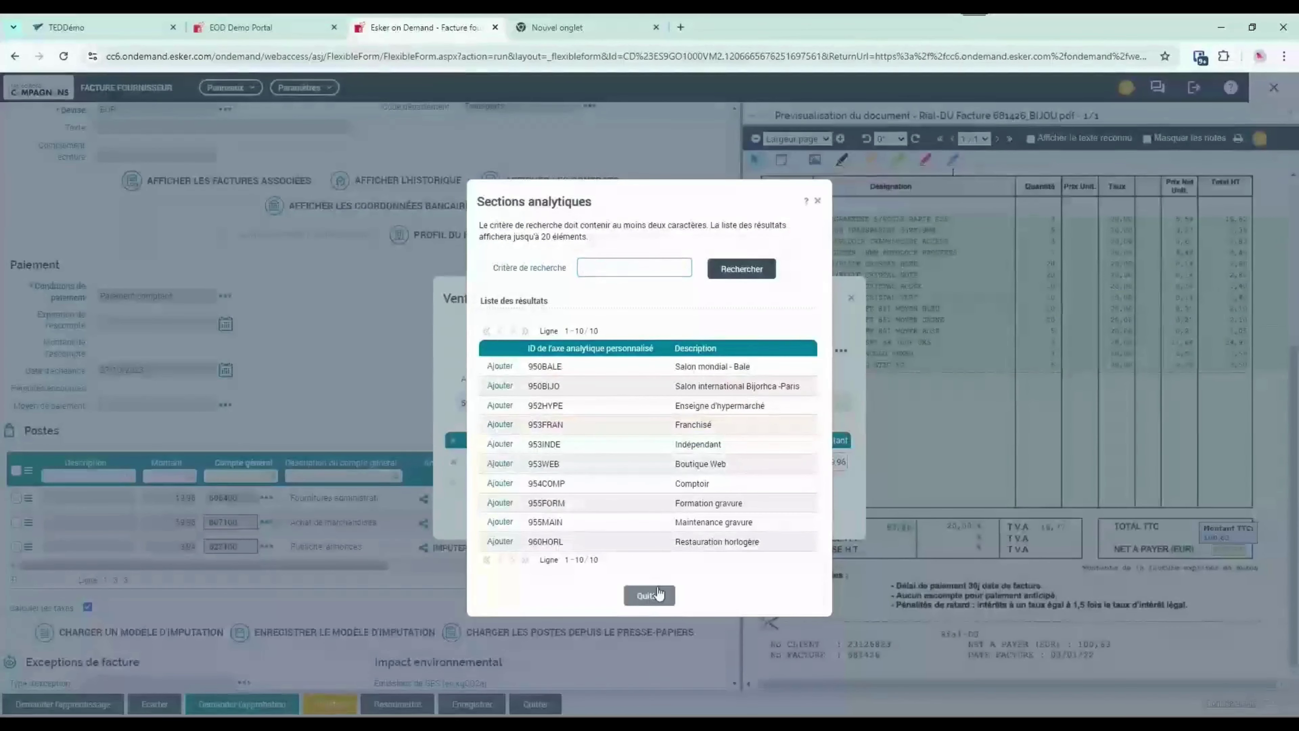
left_click(649, 596)
left_click(540, 513)
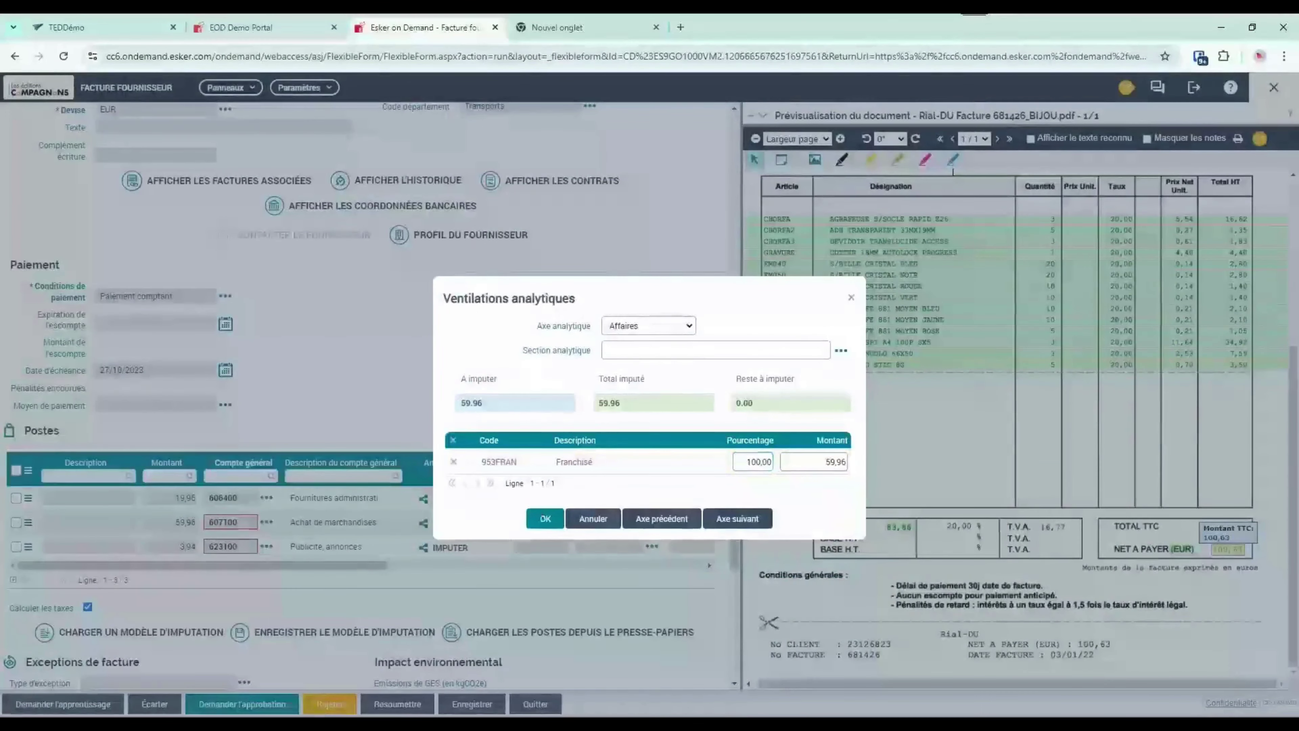
left_click(543, 518)
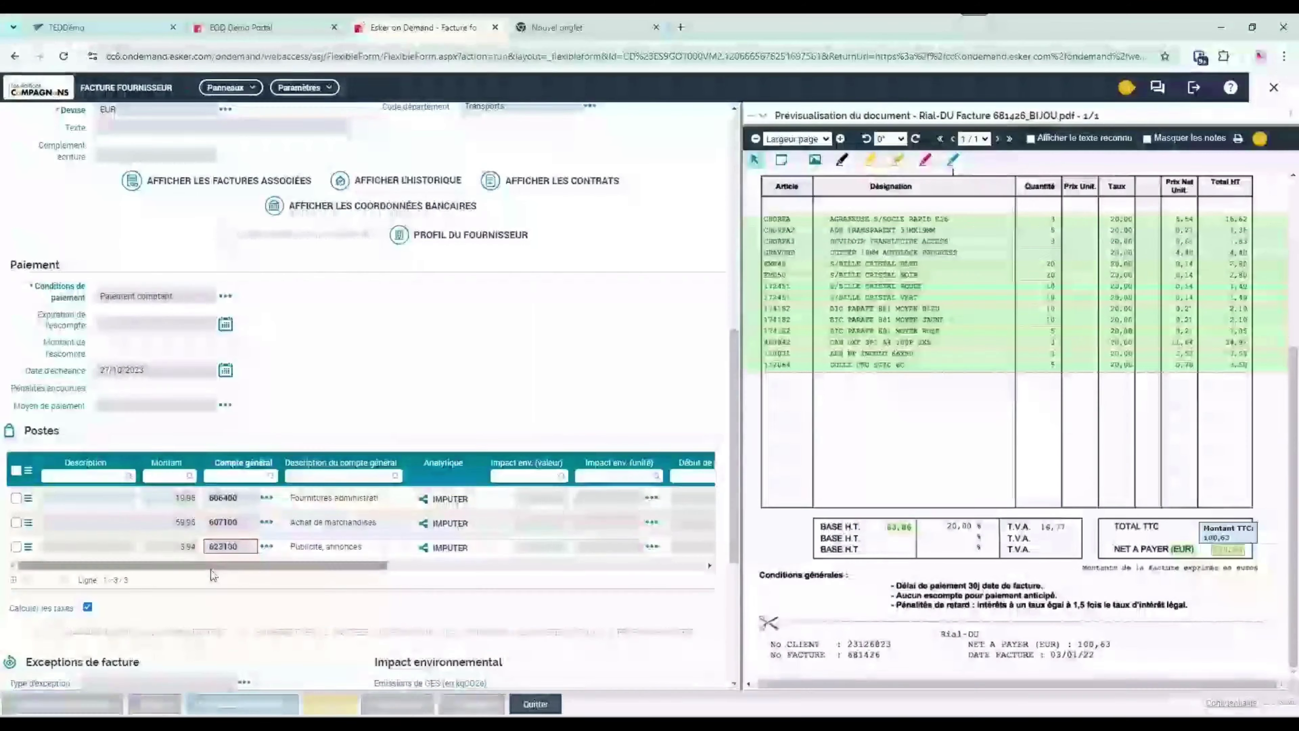
- Add section 922LY1 (Direction commerciale Lyon) to the Activité axis allocation of the 623100 line
left_click(435, 547)
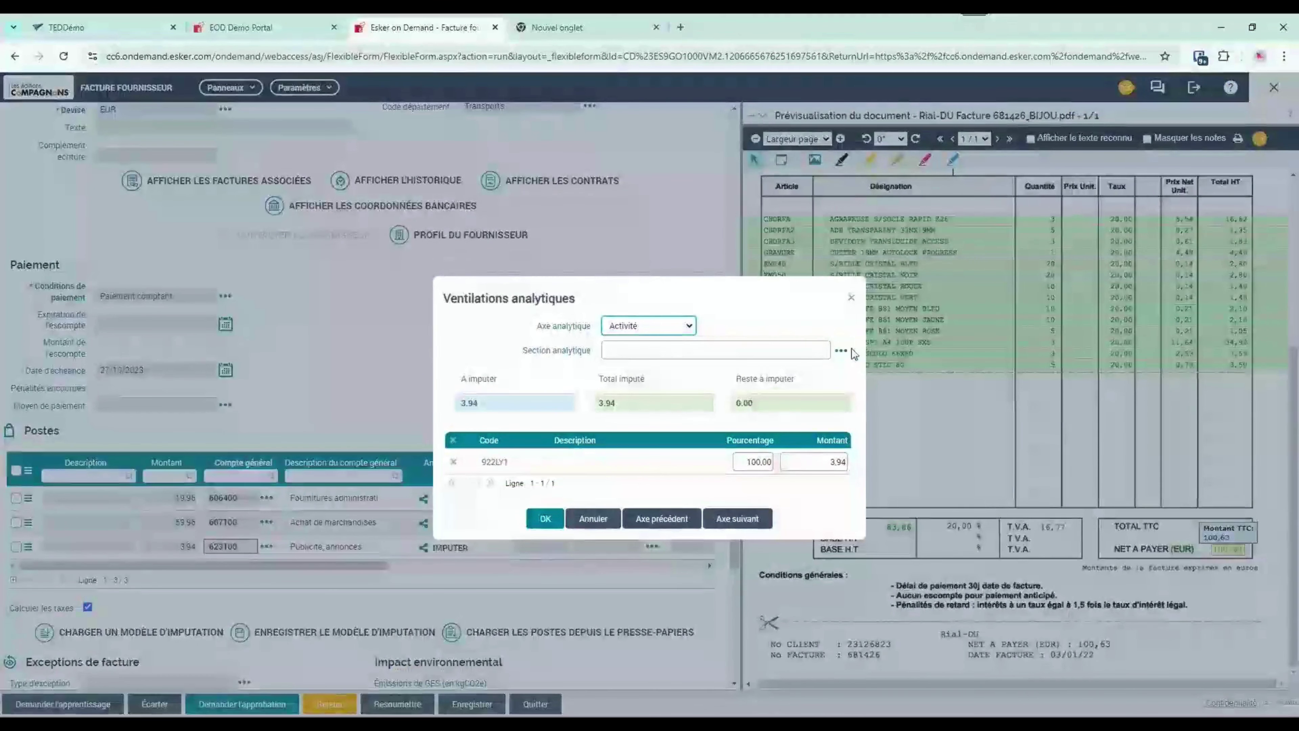
left_click(841, 350)
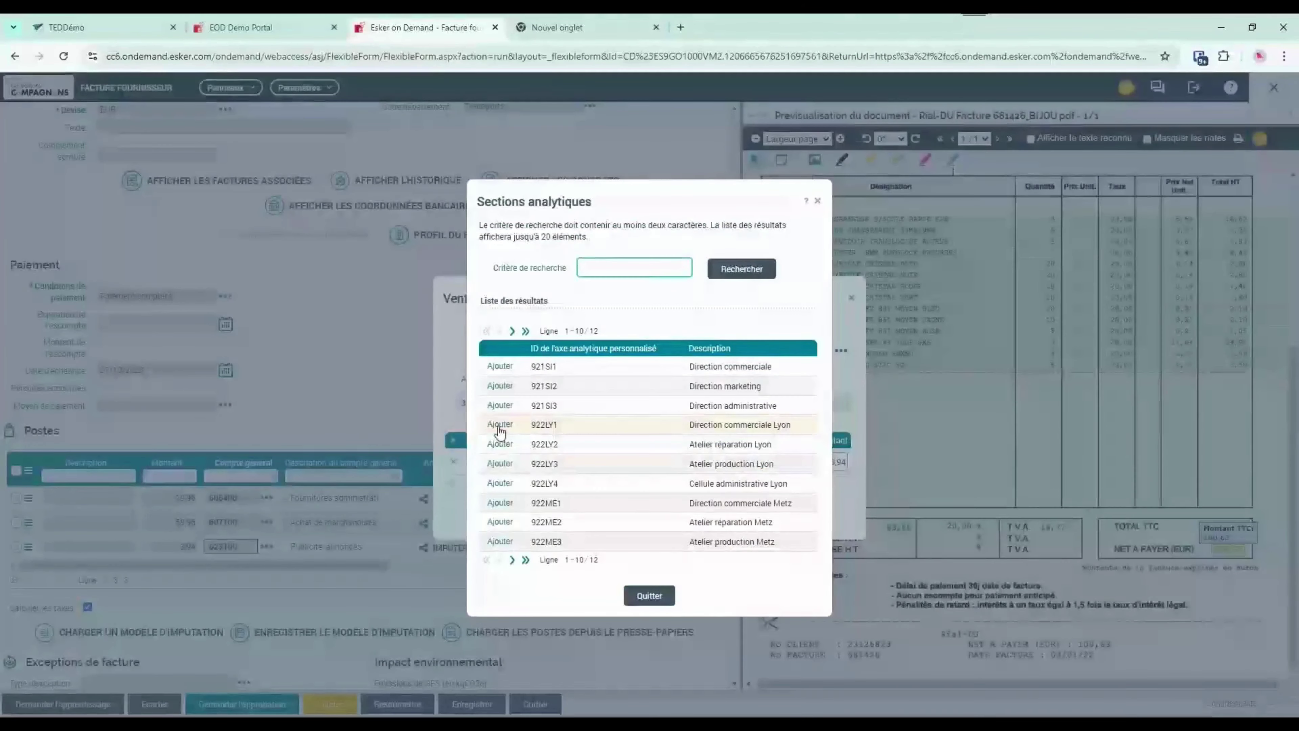
left_click(499, 424)
left_click(650, 595)
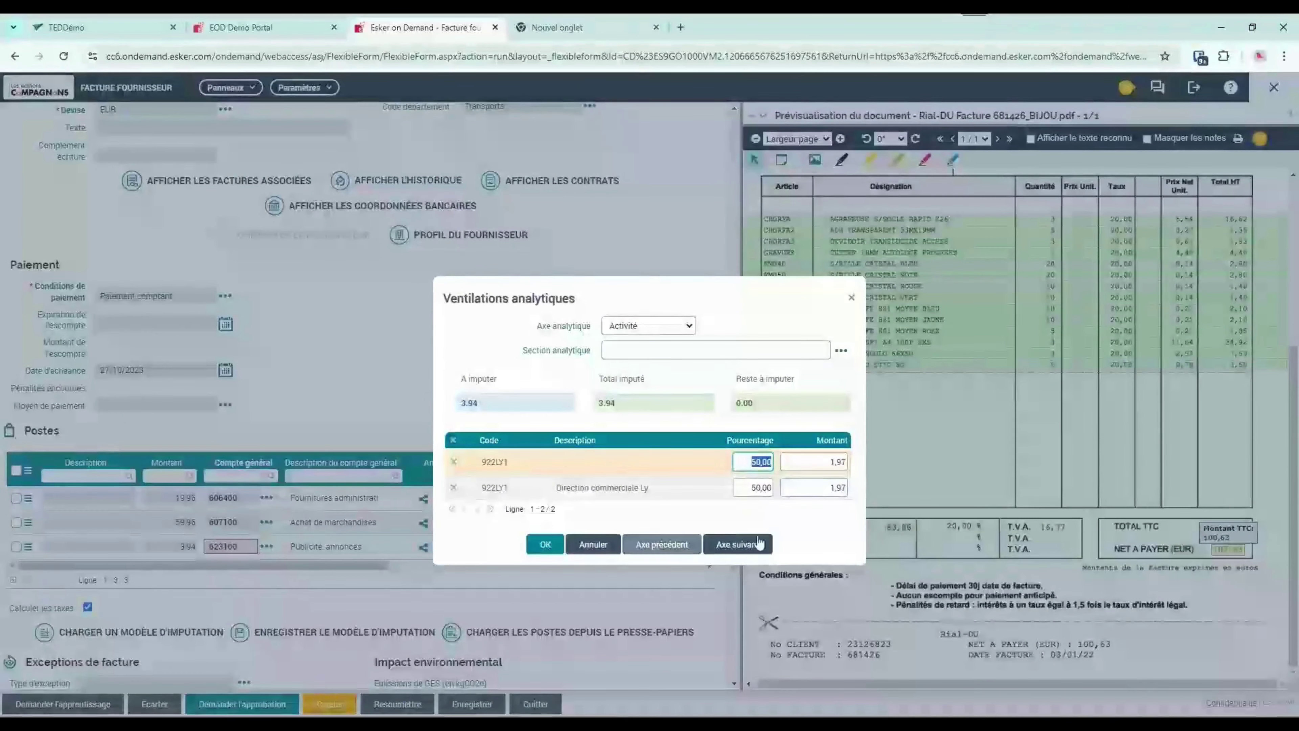
- Allocate the 623100 line on the Produits et services axis to section 9311OR (Collier or) and validate the allocation
left_click(741, 544)
left_click(743, 493)
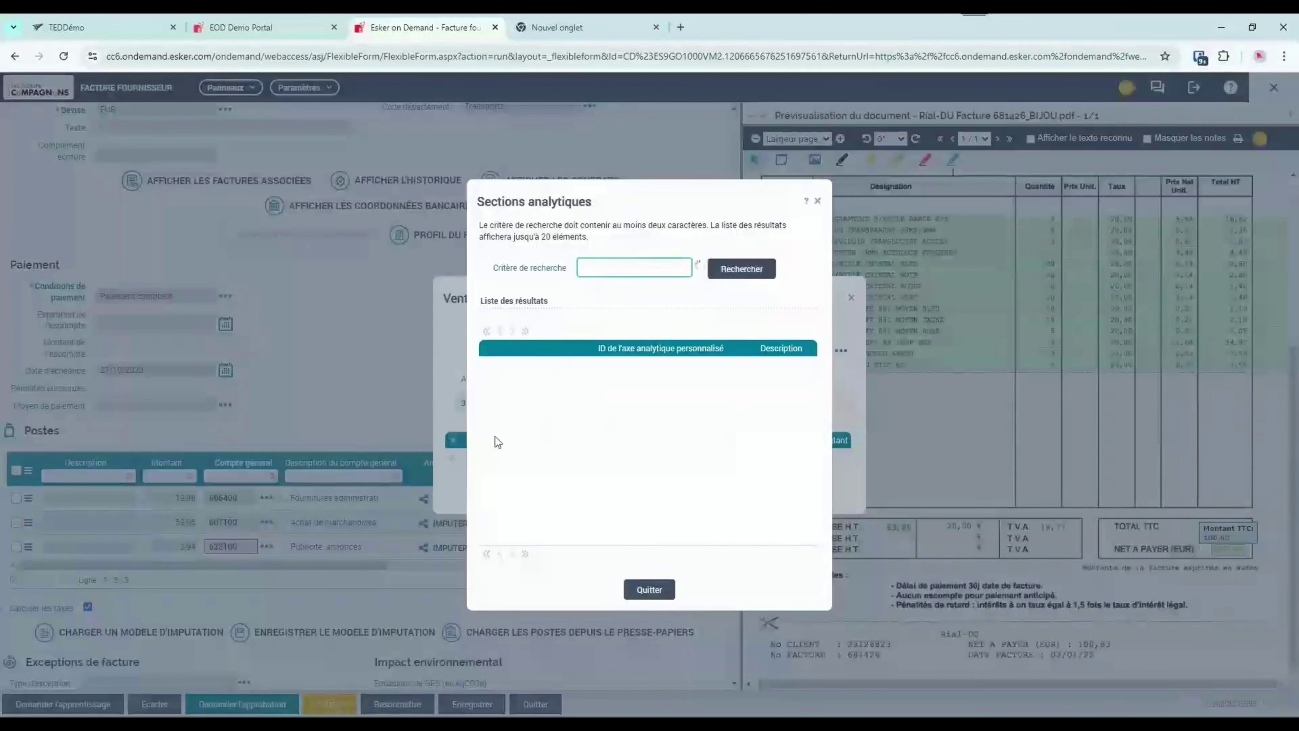
left_click(649, 589)
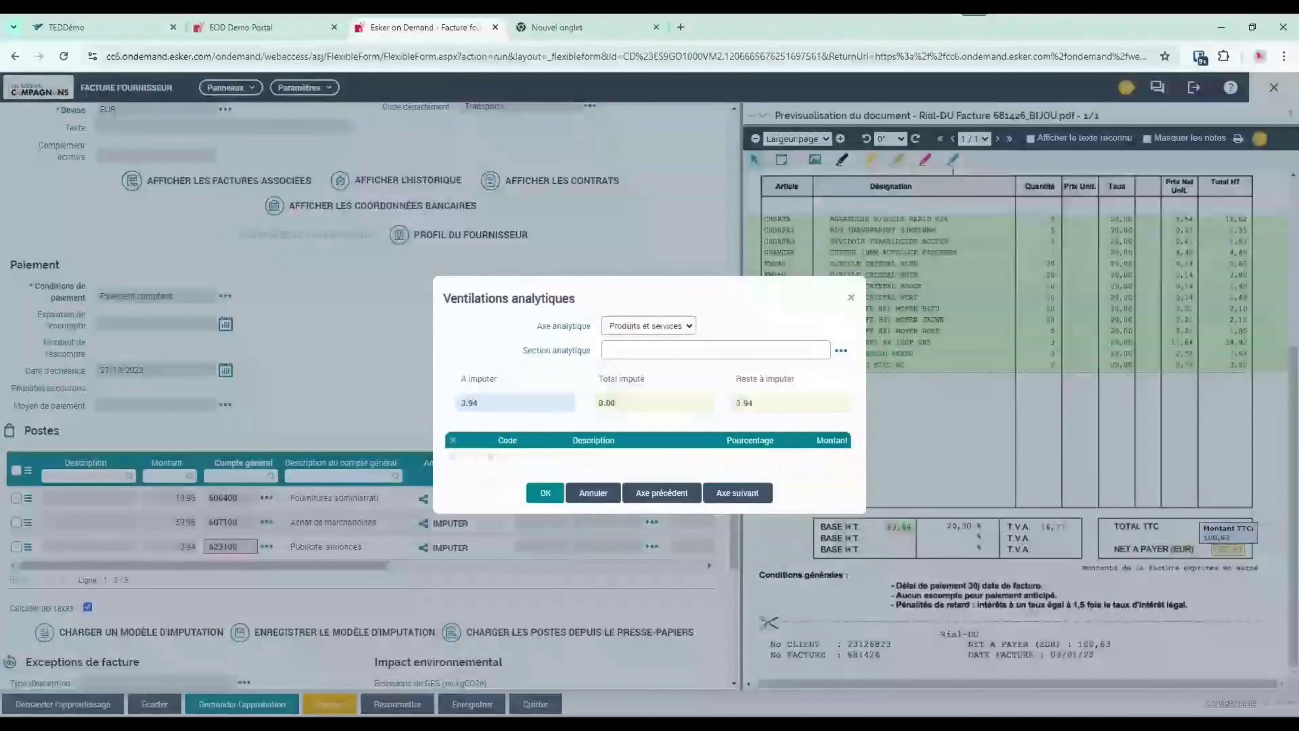
left_click(545, 493)
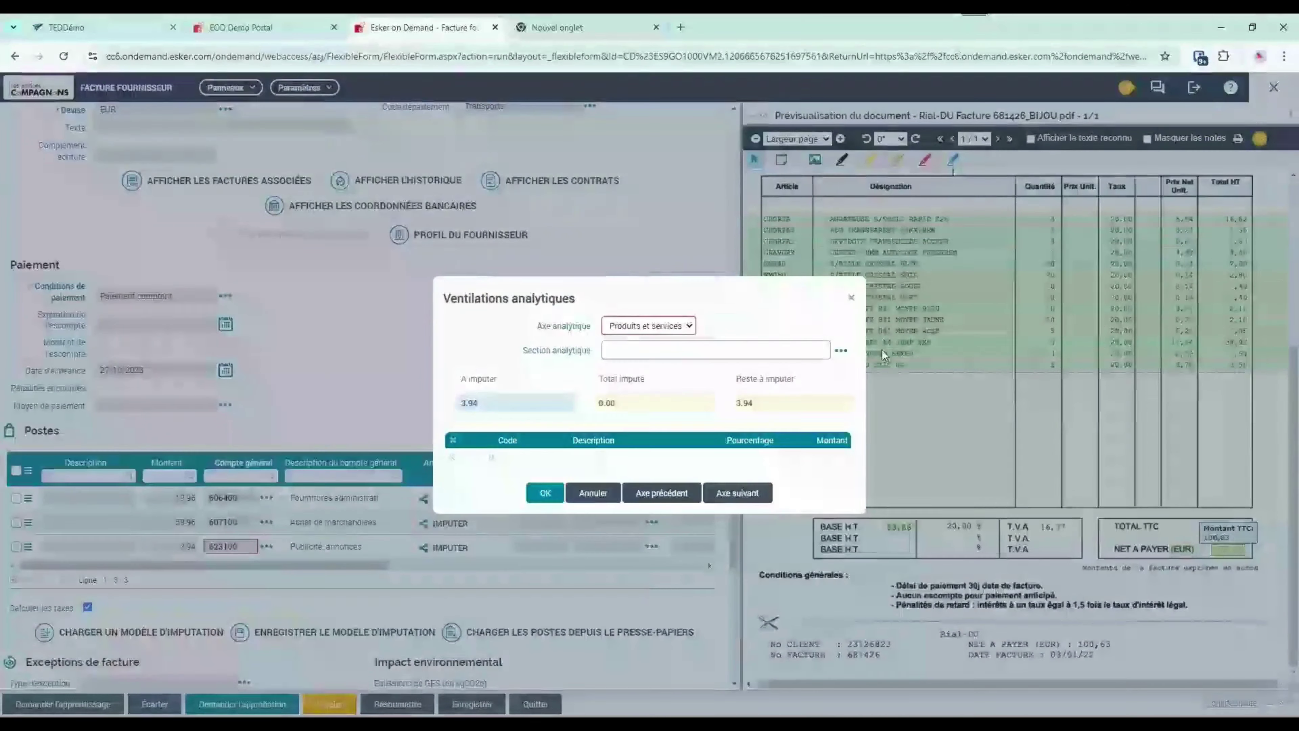
left_click(840, 351)
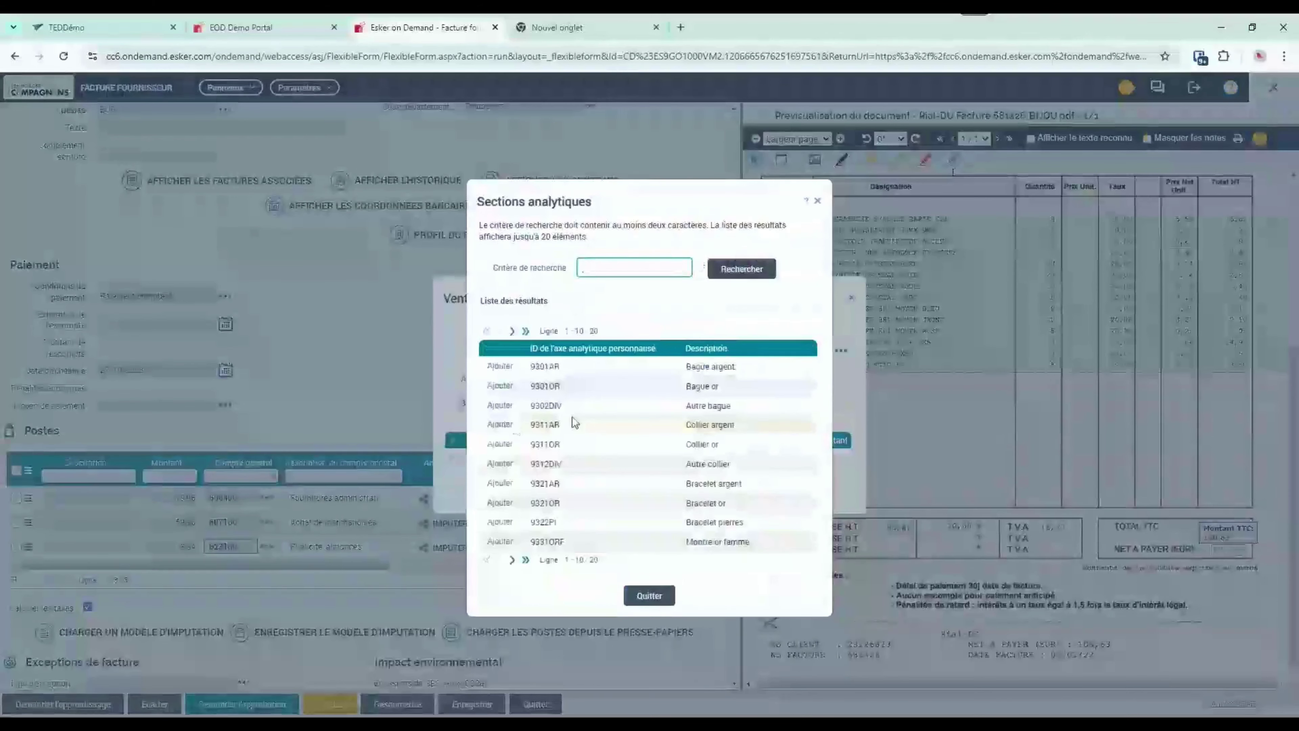
left_click(495, 444)
left_click(649, 596)
left_click(539, 543)
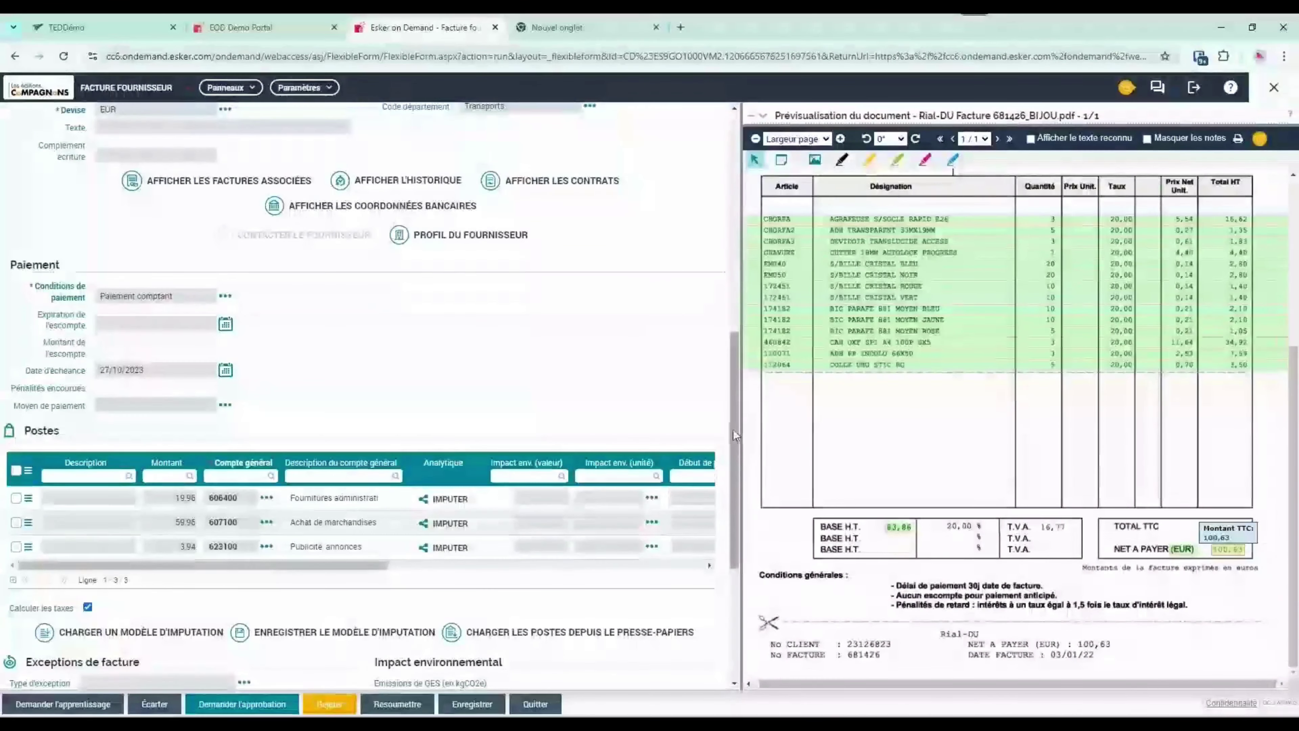
- Review the invoice's workflow roles, remove the Contrôleur step, and submit the invoice for posting and approval
scroll(733, 430, "down", 5)
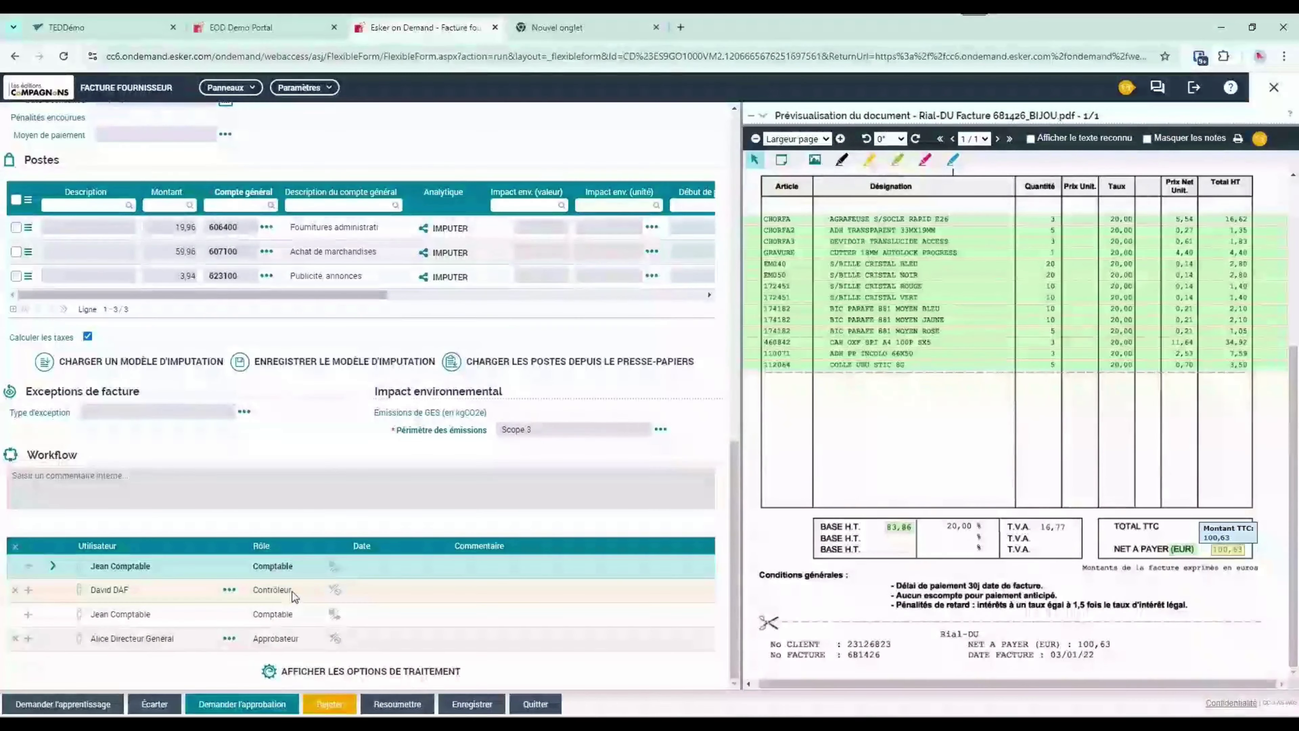
double_click(262, 591)
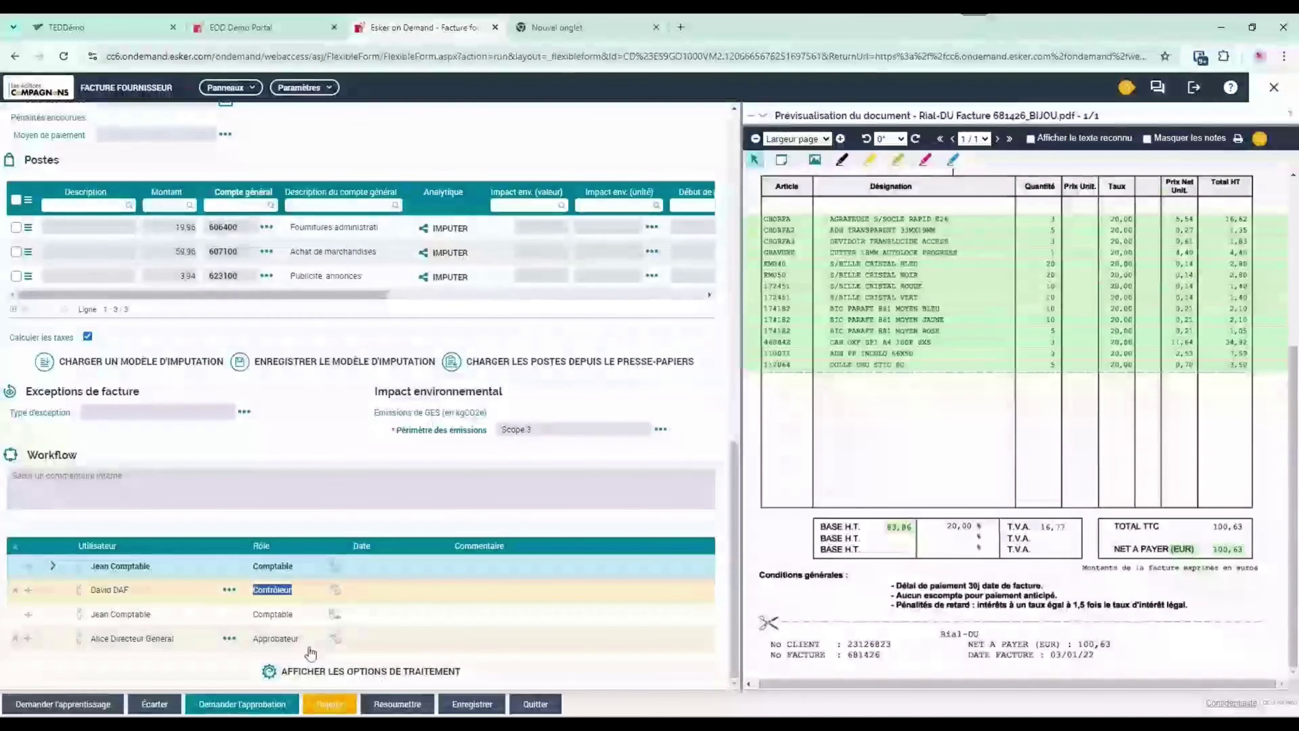
double_click(256, 639)
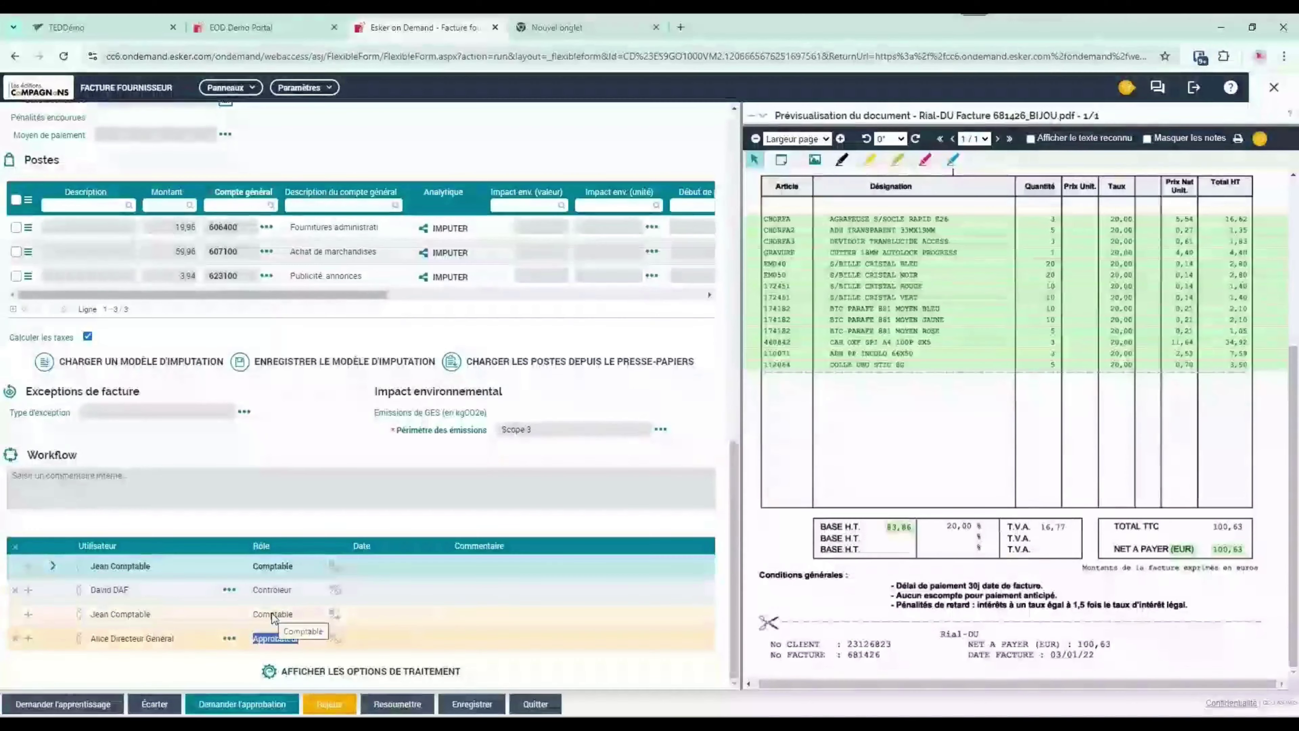
left_click(14, 590)
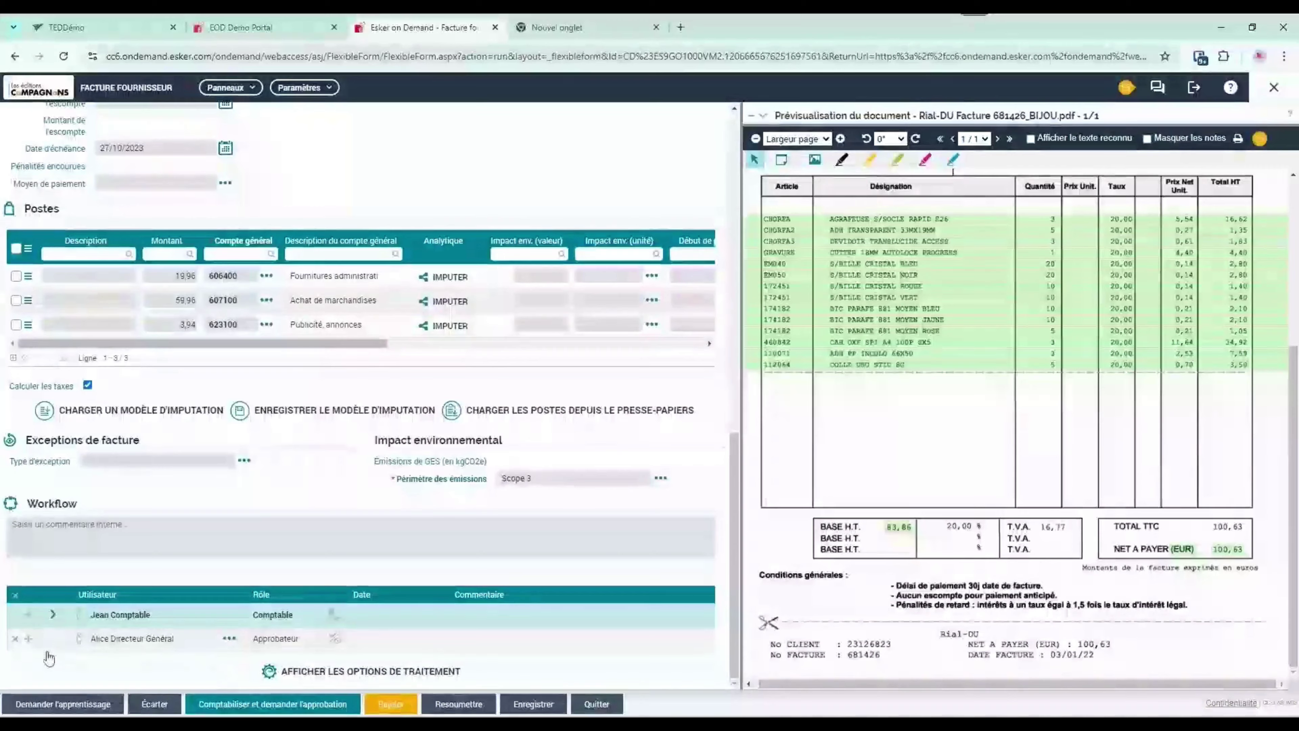
left_click(282, 705)
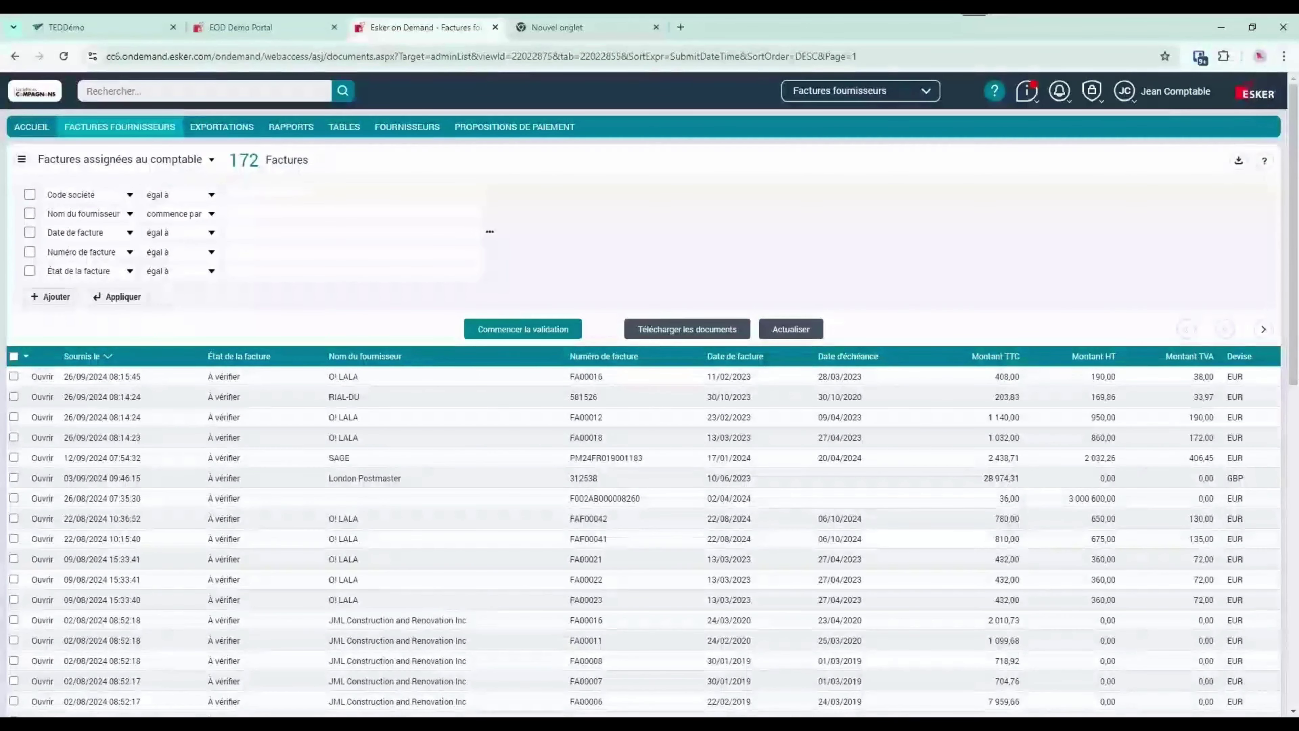
- Display the 12 - Toutes les factures view, refresh the list, and reopen Rial-DU invoice 681426
left_click(142, 161)
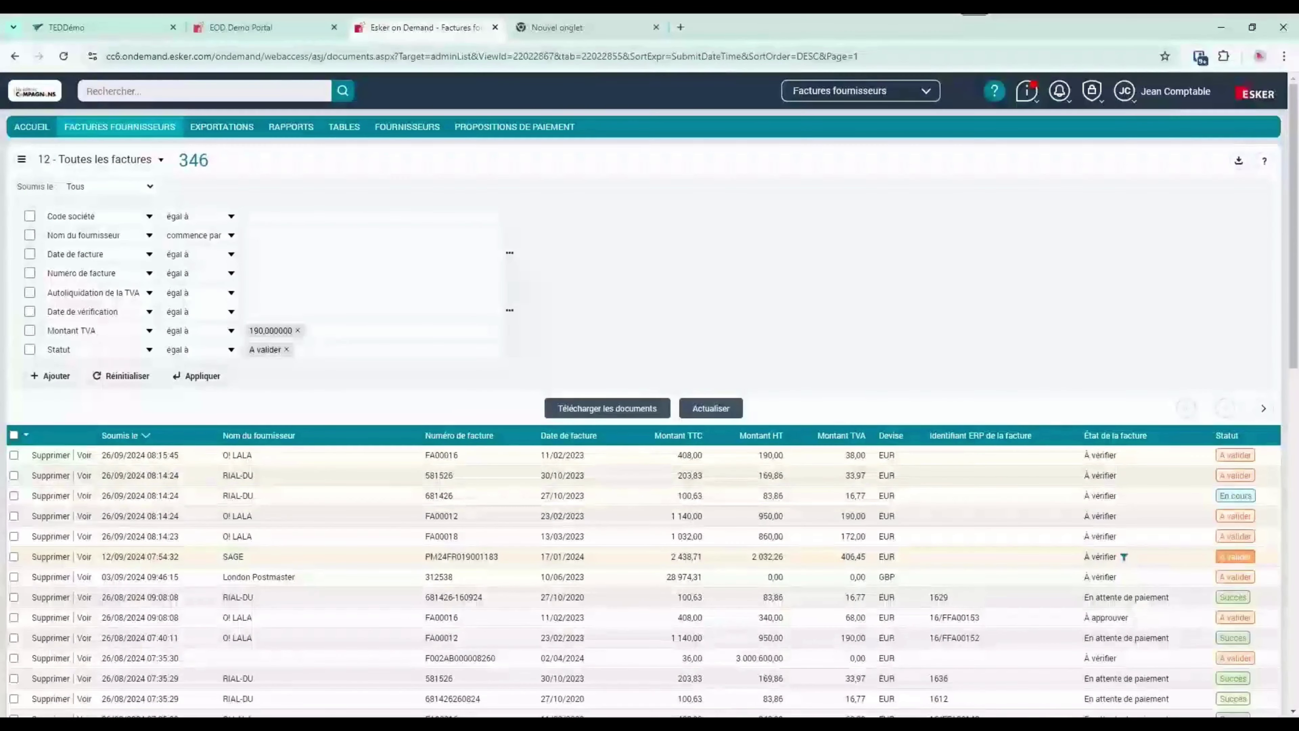
left_click(711, 408)
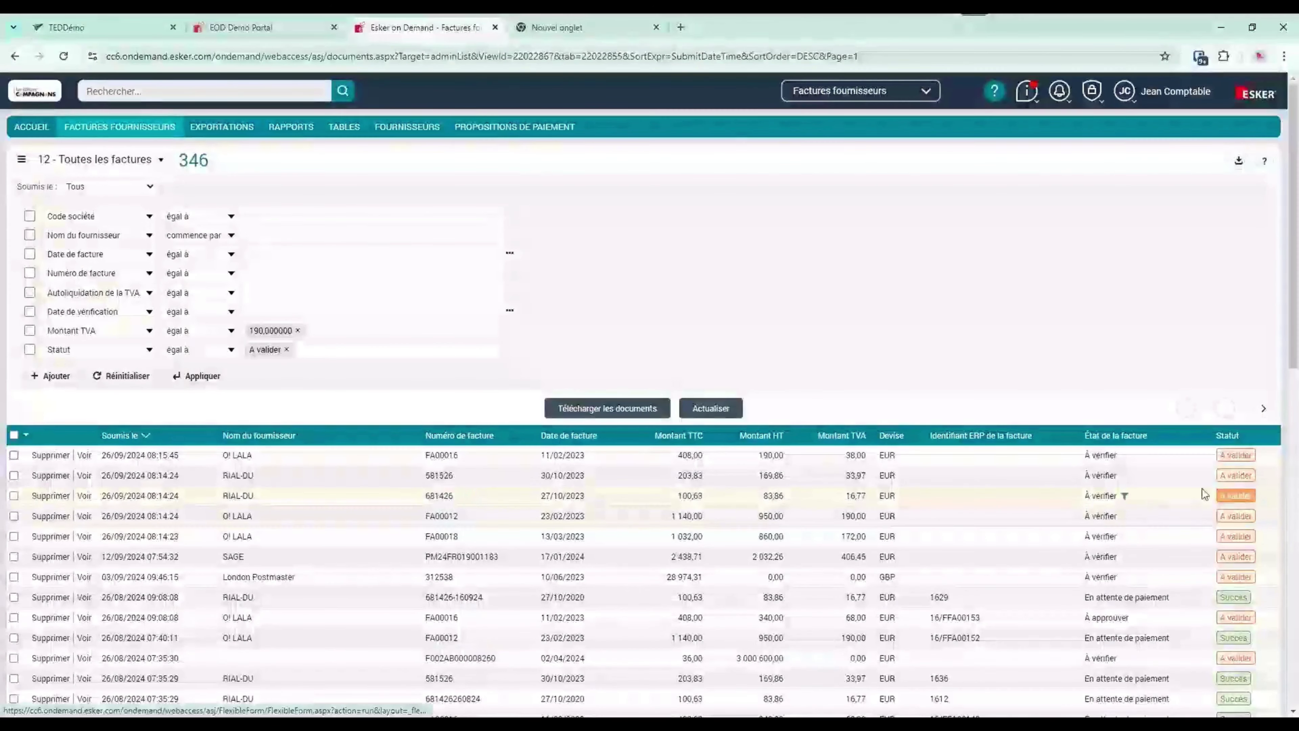
left_click_drag(1163, 499, 443, 504)
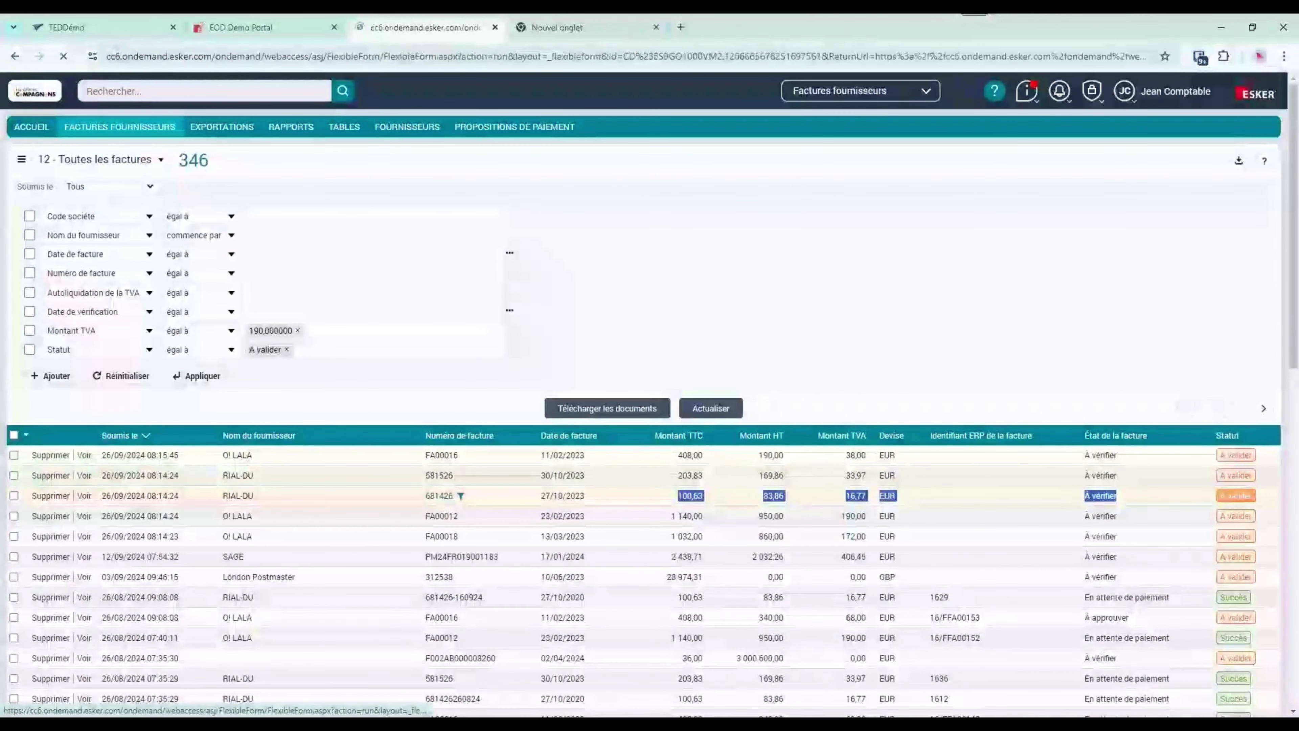
left_click(442, 498)
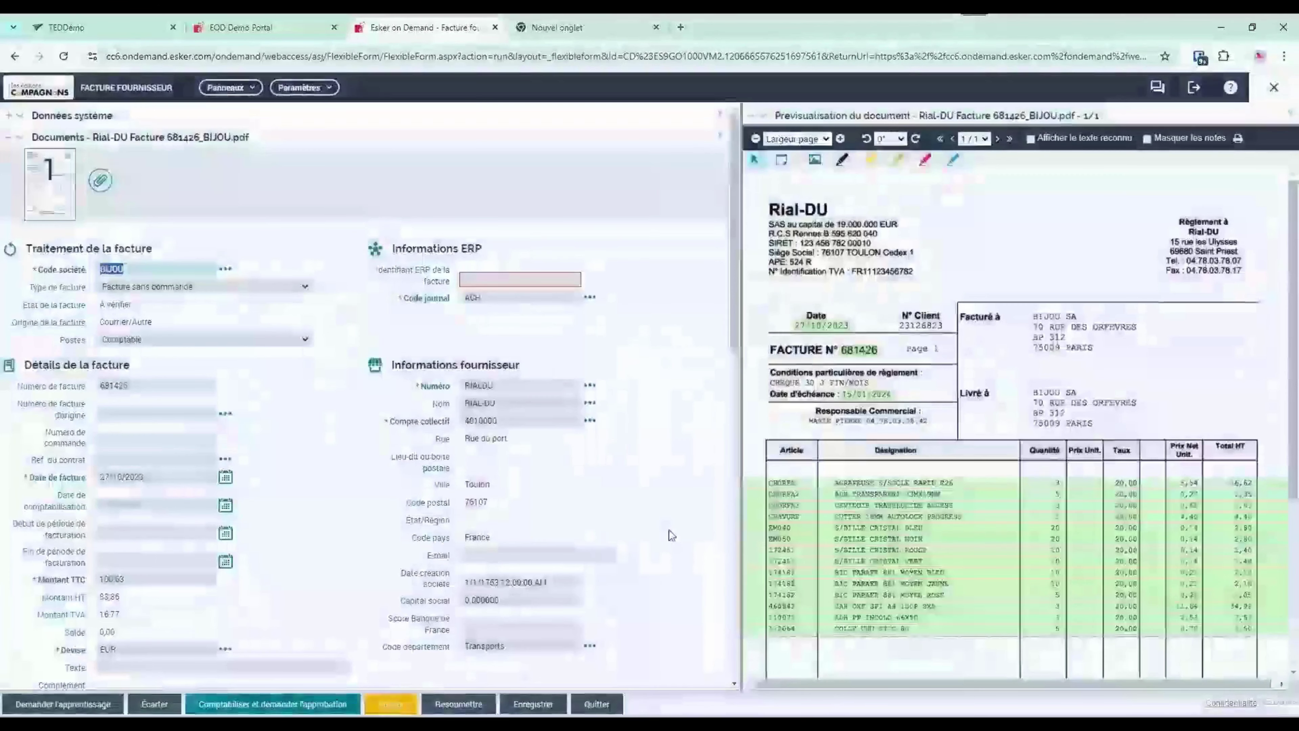
- Read the ERP posting comment in the workflow history of invoice 681426
scroll(670, 533, "down", 10)
scroll(667, 537, "down", 5)
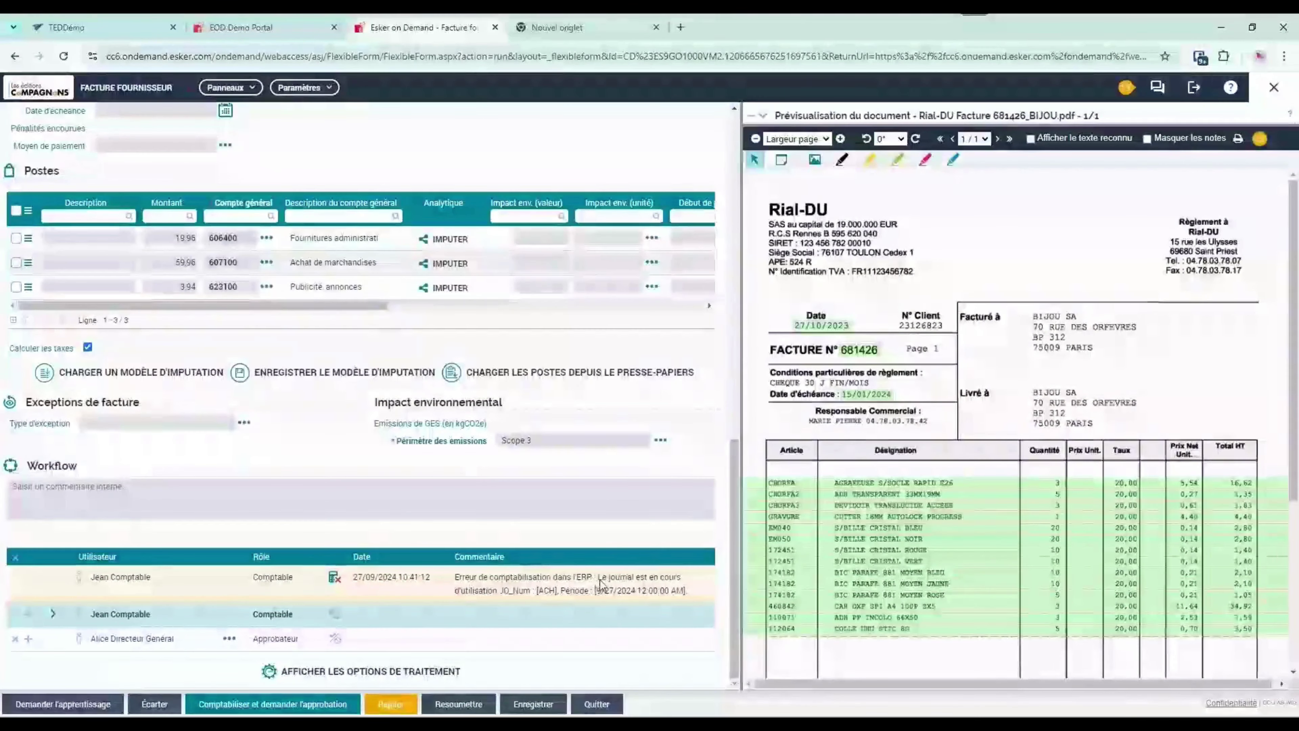
left_click_drag(601, 583, 688, 592)
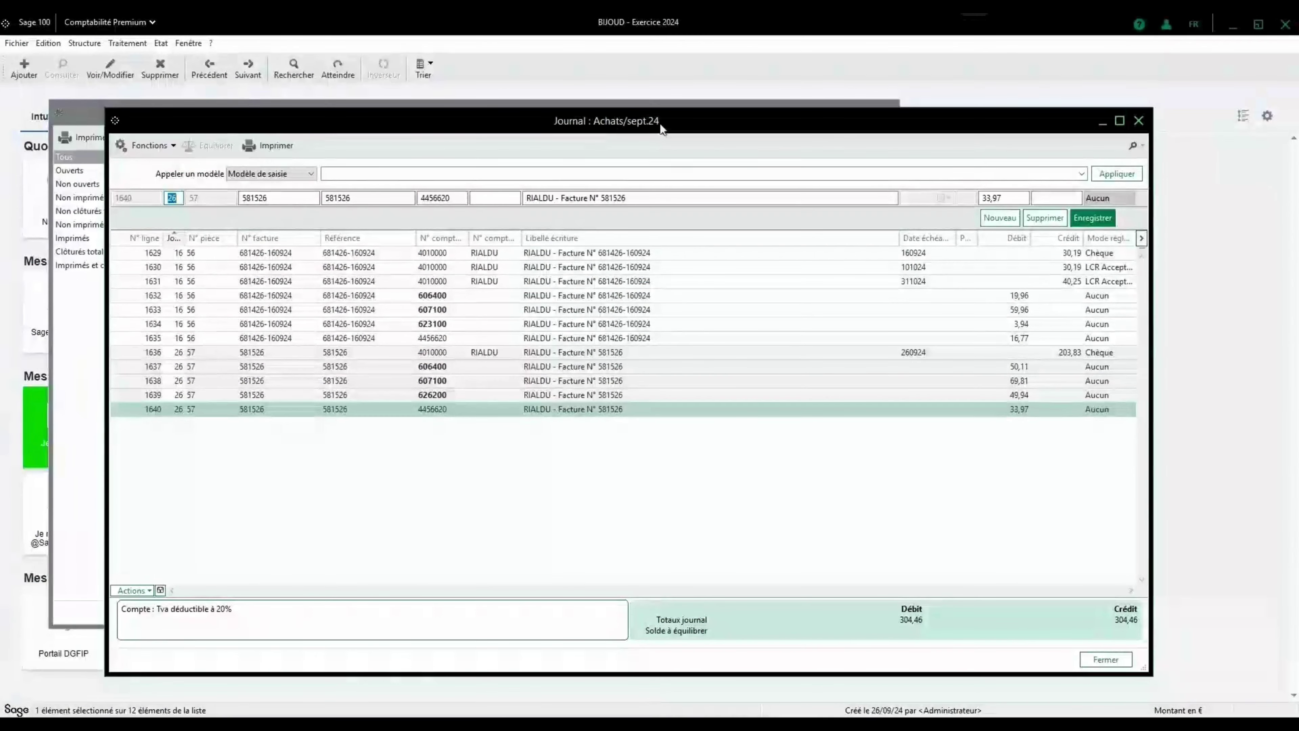
- Close the Achats/sept.24 journal in Sage 100, and resubmit invoice 681426 in Esker for posting and approval
left_click(1144, 125)
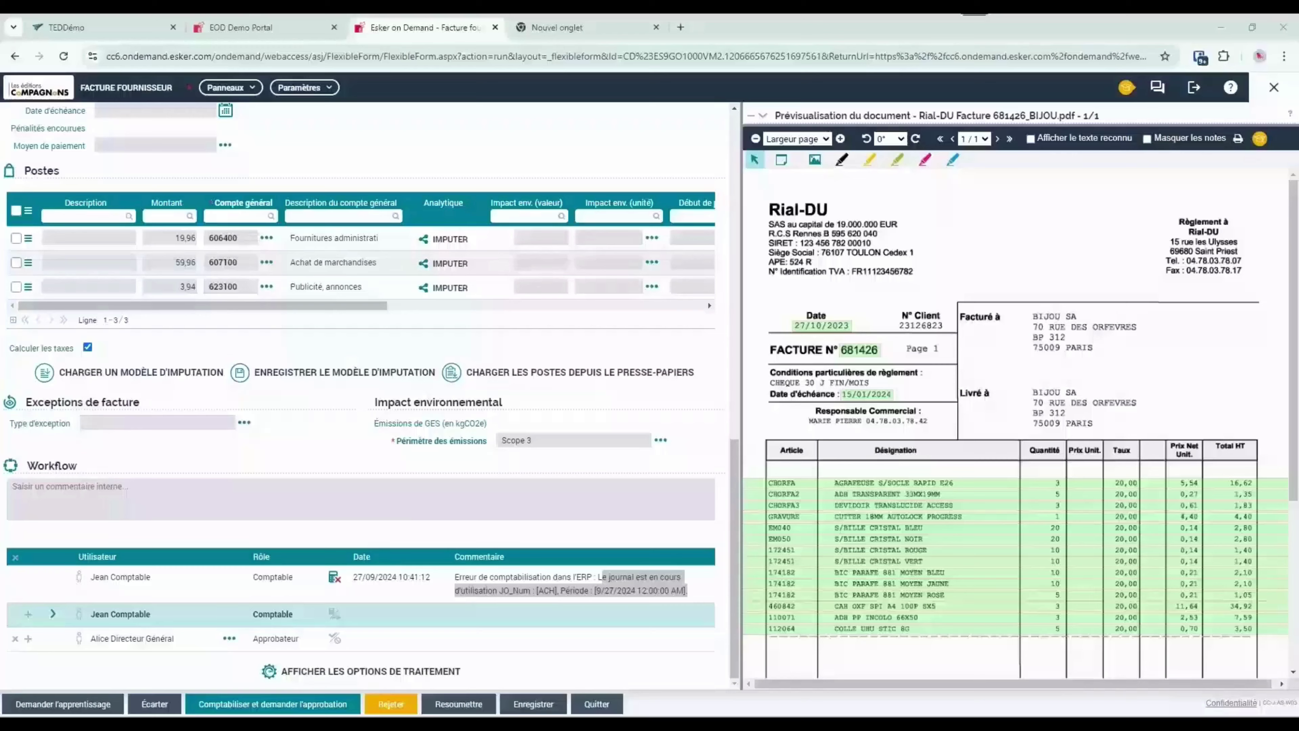
left_click_drag(600, 577, 687, 590)
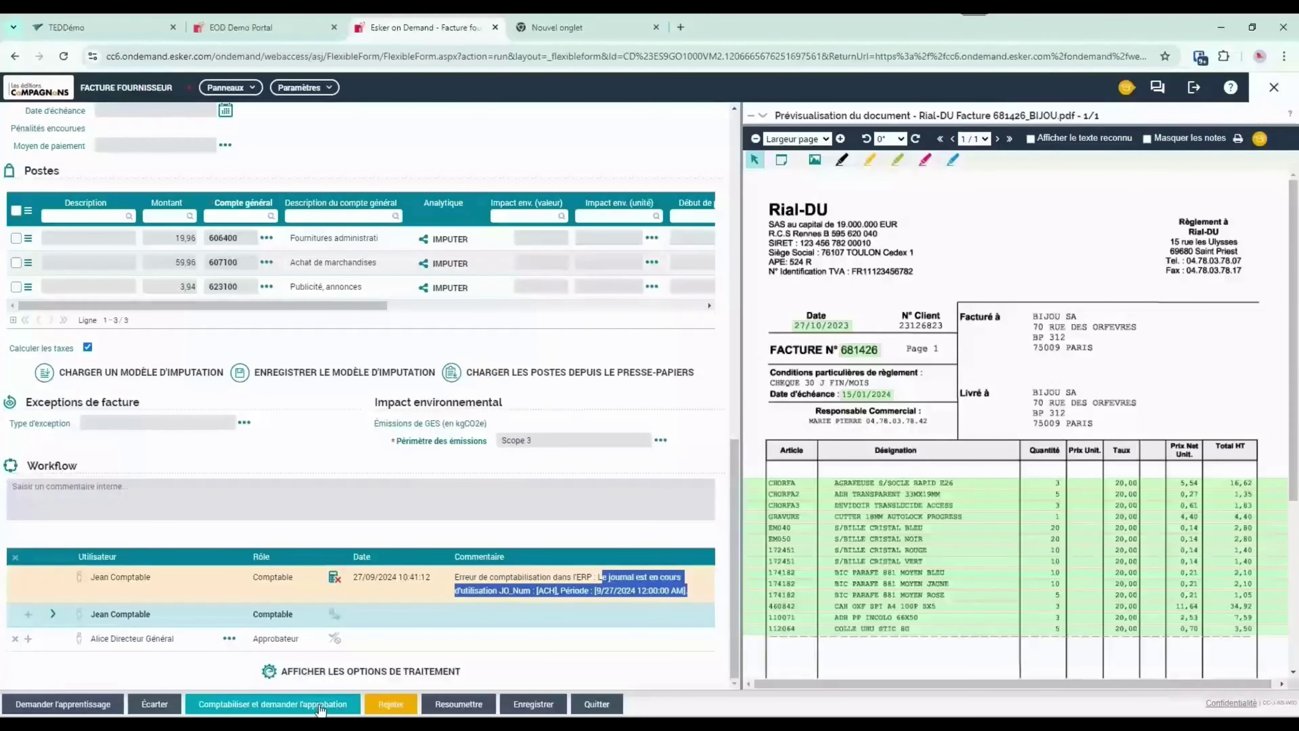
left_click(321, 705)
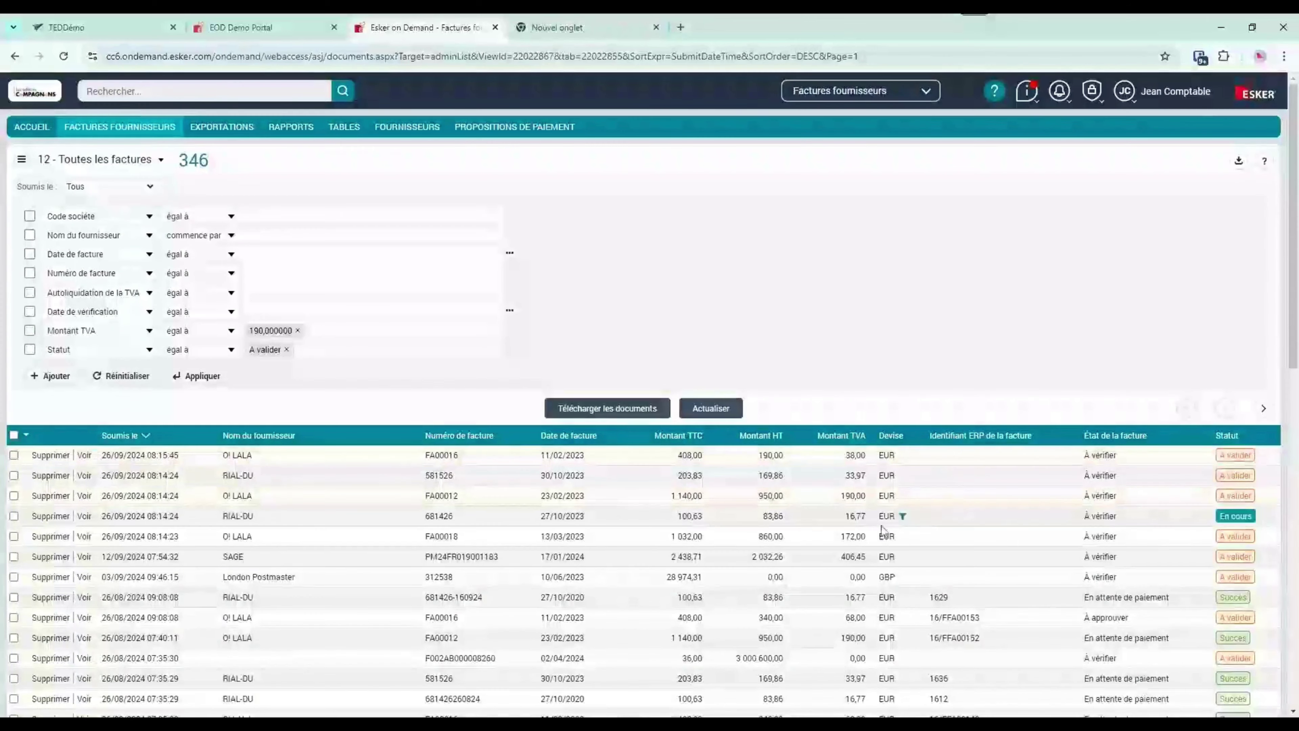
- Open O! LALA invoice FA00016, examine the header and items of its linked purchase order, and close the order window
left_click(235, 455)
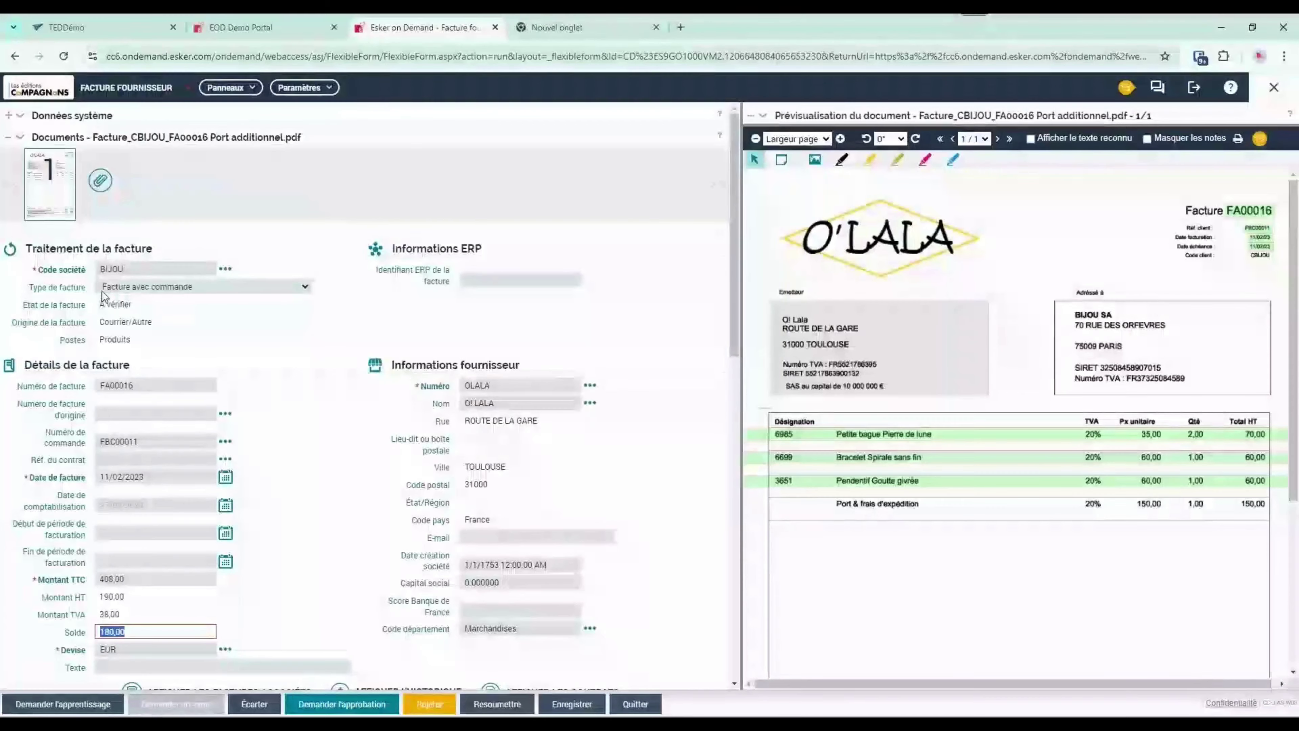
left_click(151, 437)
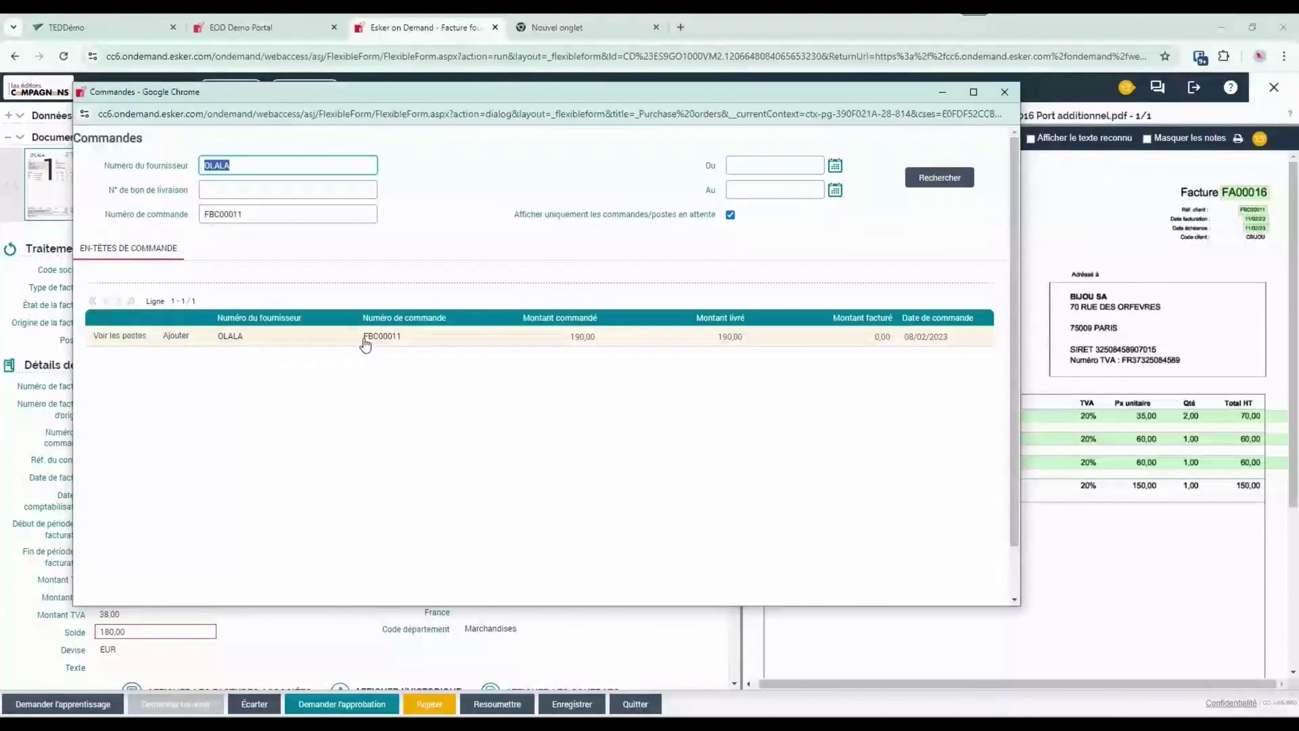
left_click(119, 336)
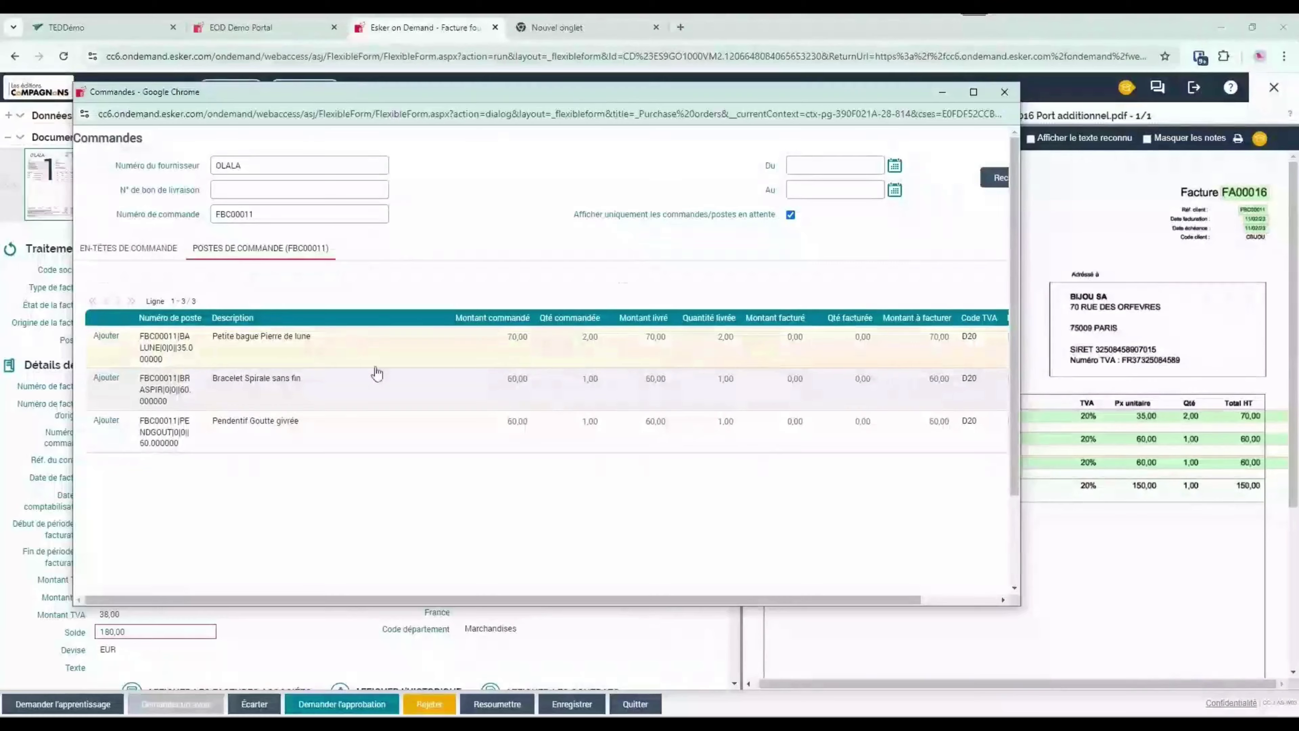
left_click(1005, 91)
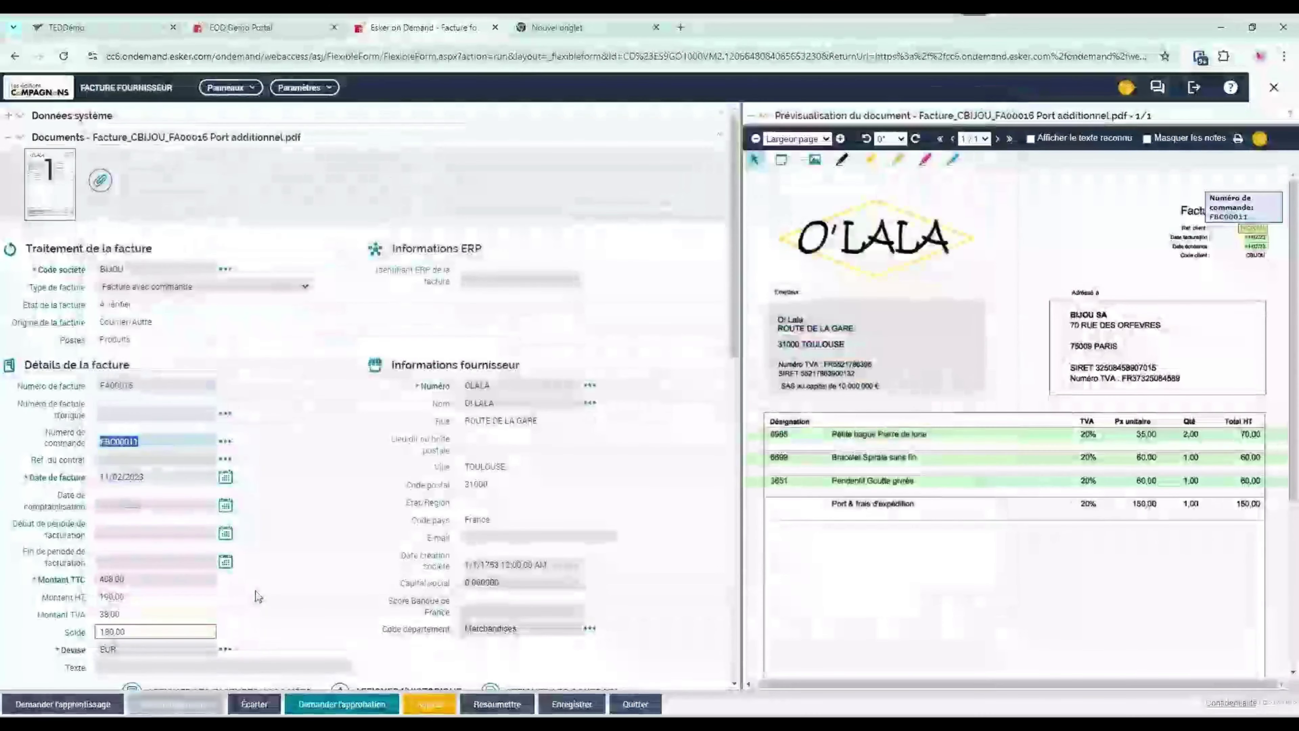
- Compare the order-based item lines and the Solde field of FA00016 with the lines on the scanned invoice, including shipping costs
scroll(255, 563, "down", 10)
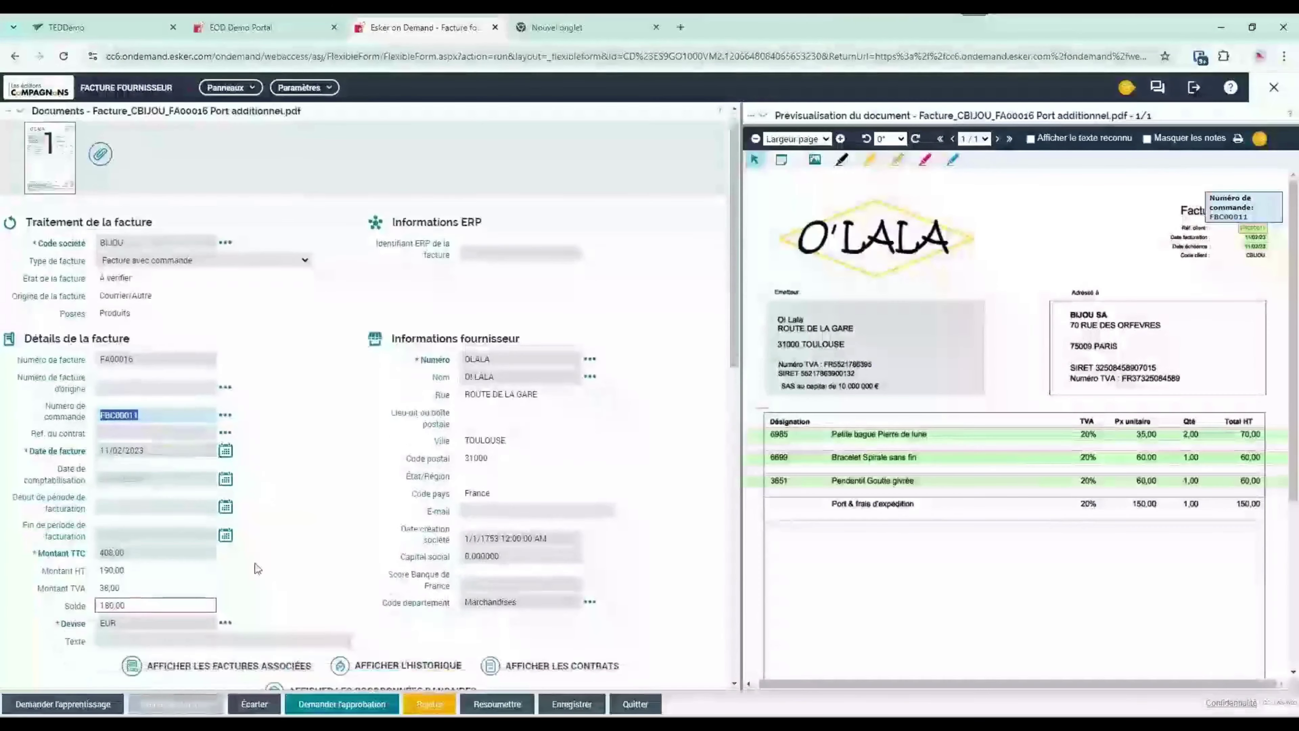
scroll(302, 543, "down", 1)
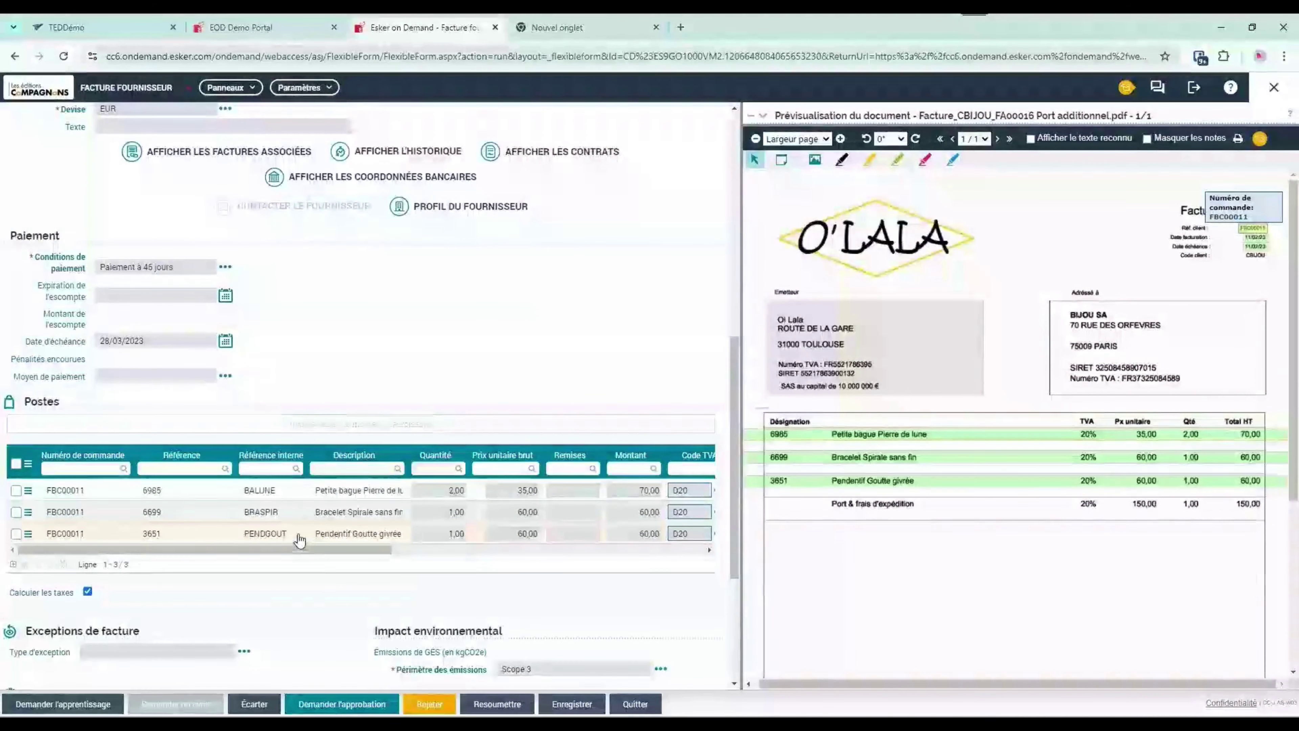
scroll(327, 370, "up", 4)
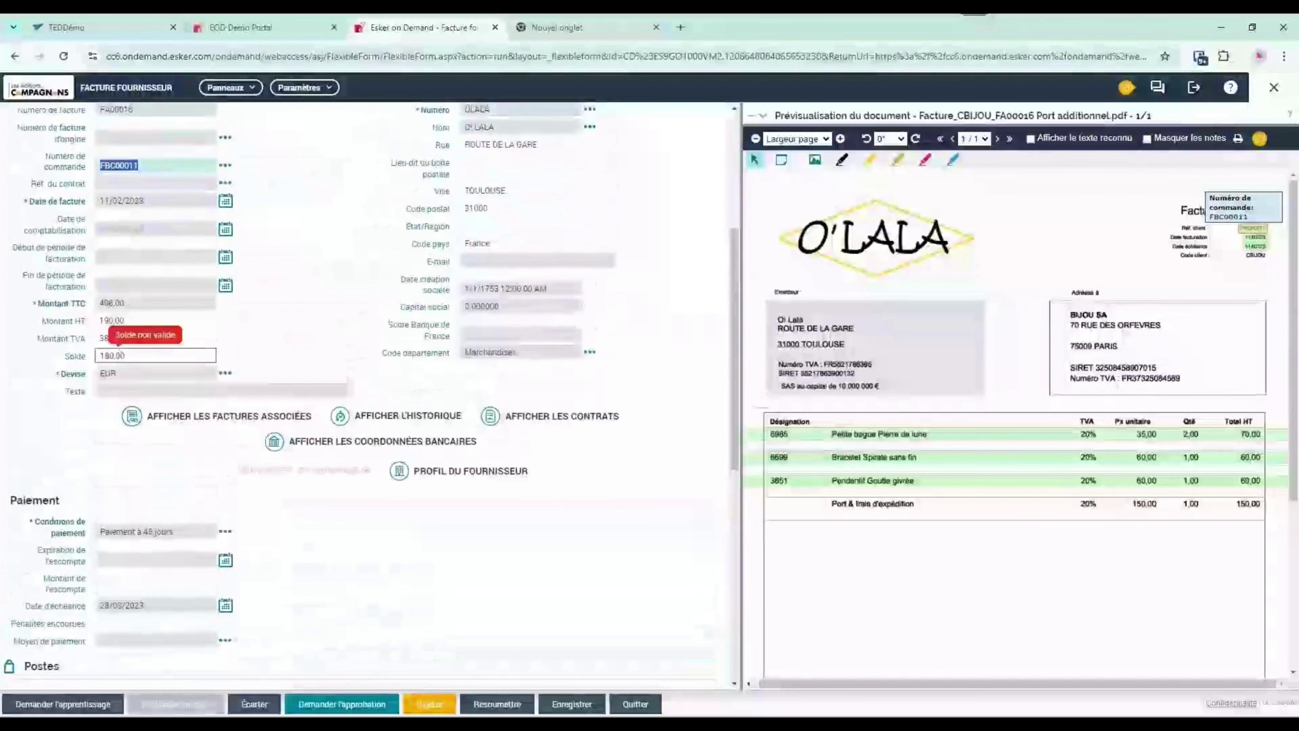
left_click(124, 360)
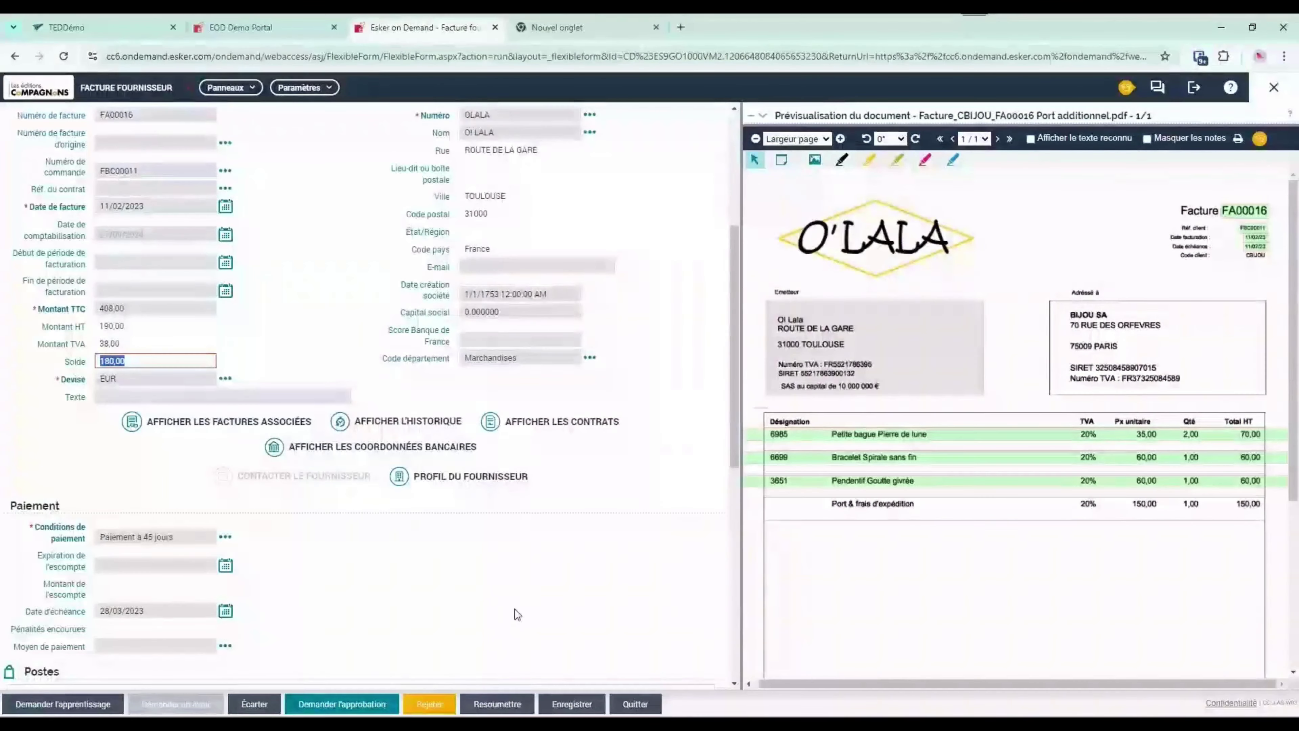
scroll(515, 610, "down", 4)
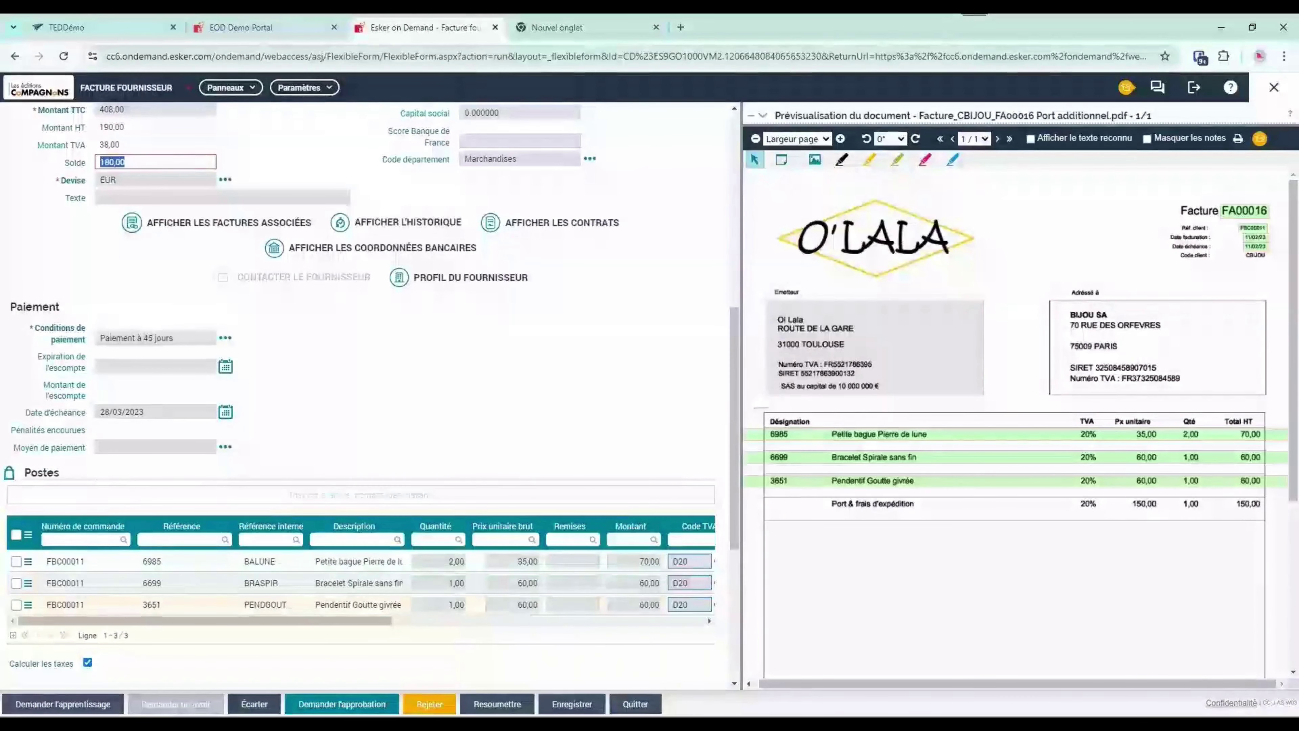
scroll(510, 600, "down", 1)
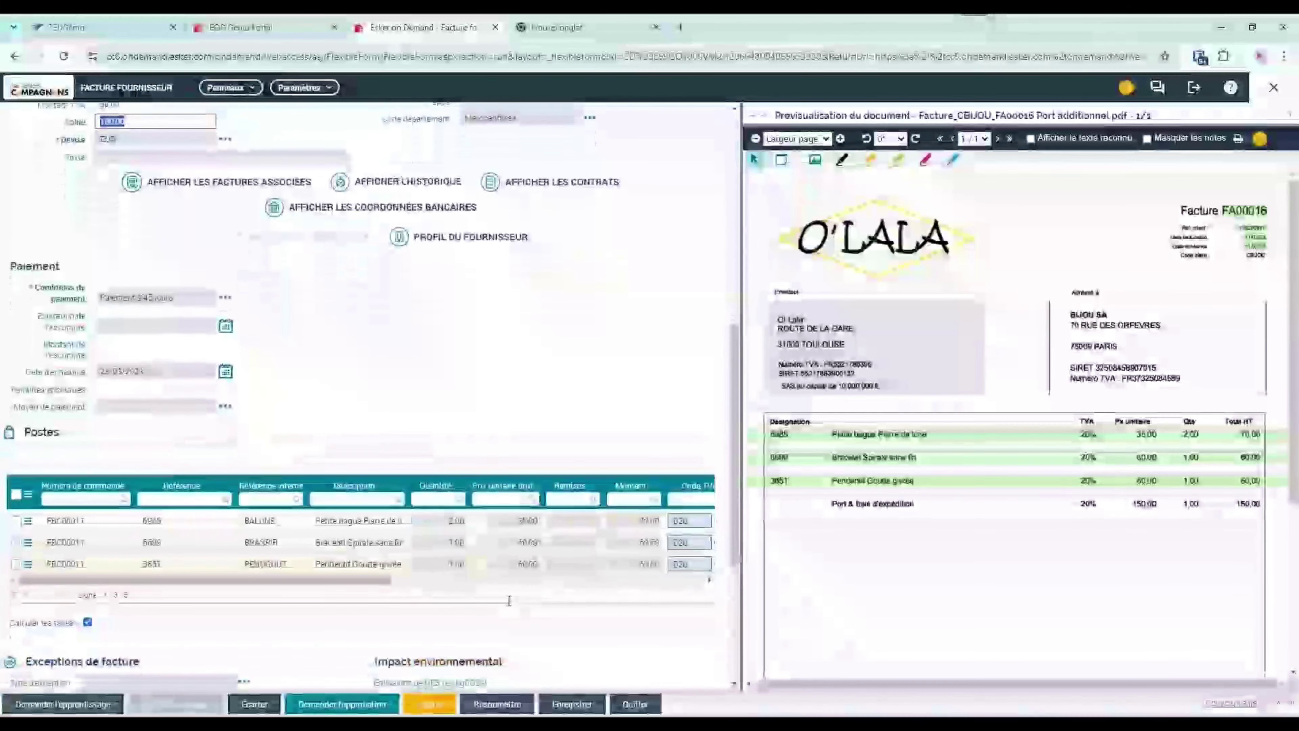
scroll(509, 600, "down", 1)
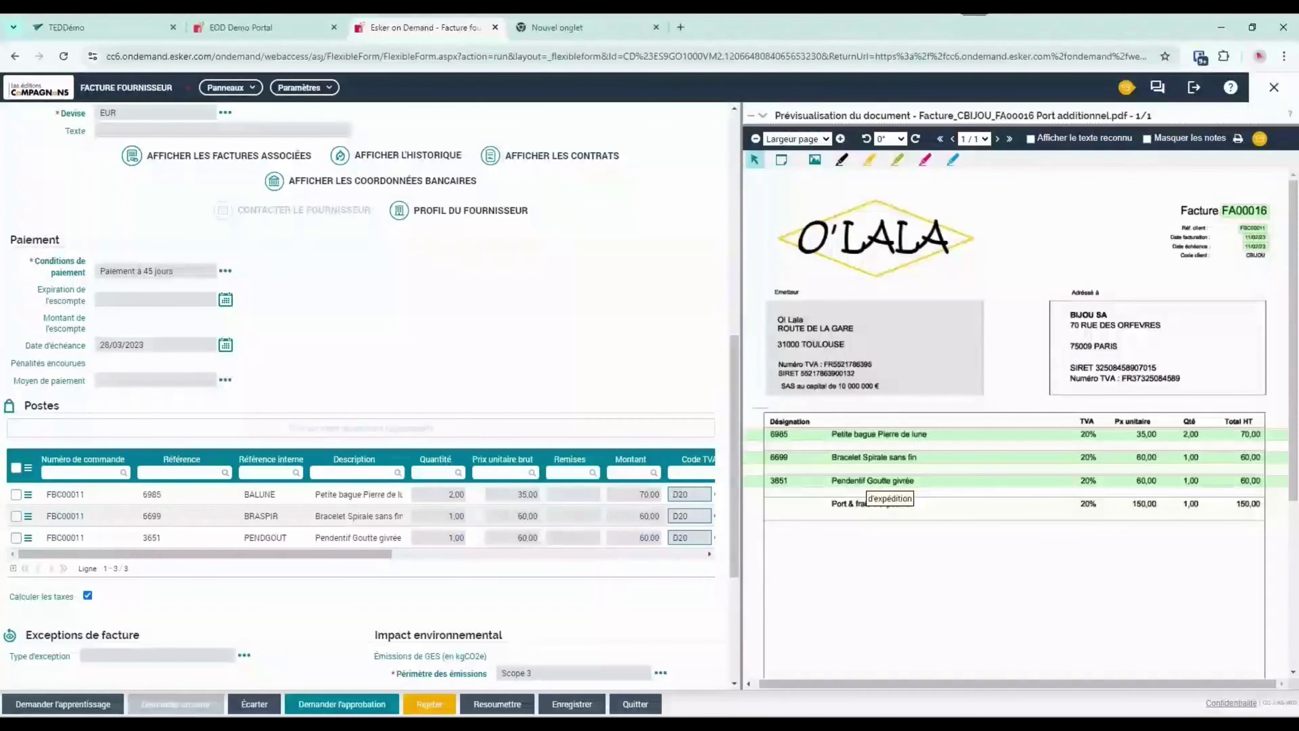
- Check the available reasons for setting invoice FA00016 aside, and cancel the Mise à l'écart dialog
left_click(253, 705)
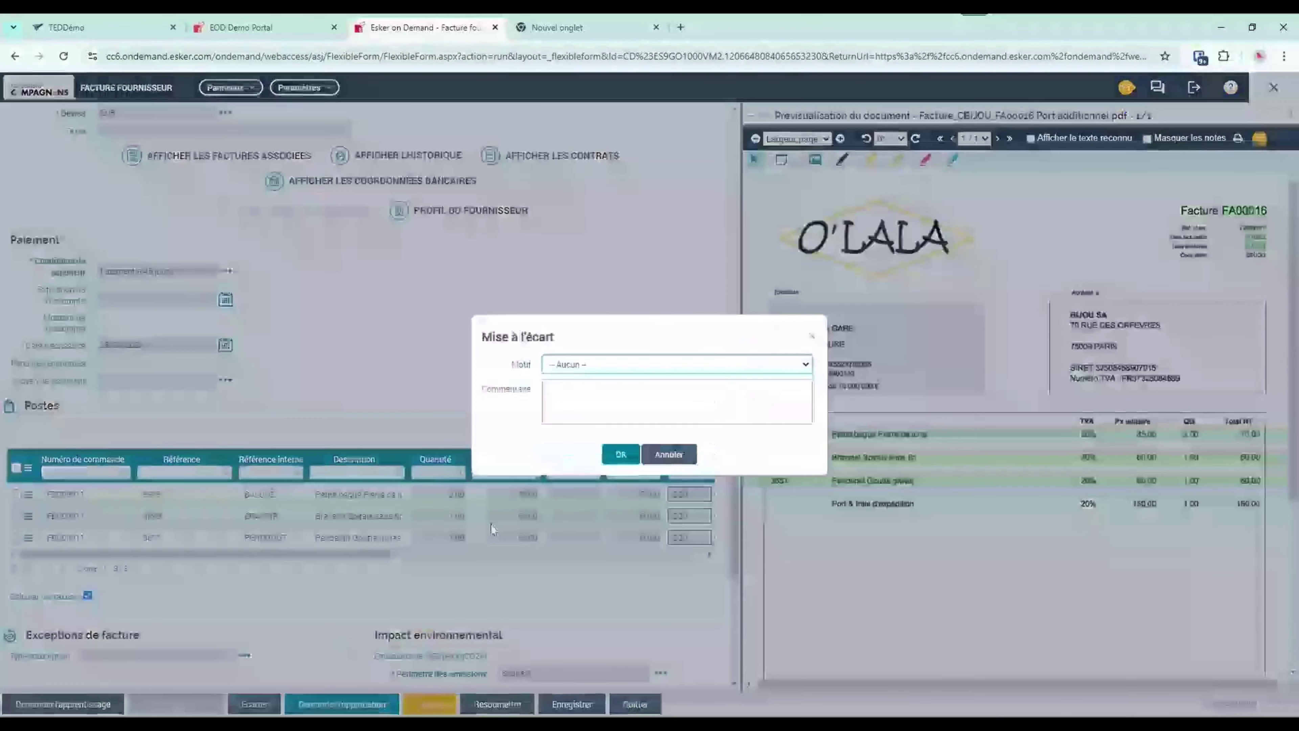
left_click(618, 365)
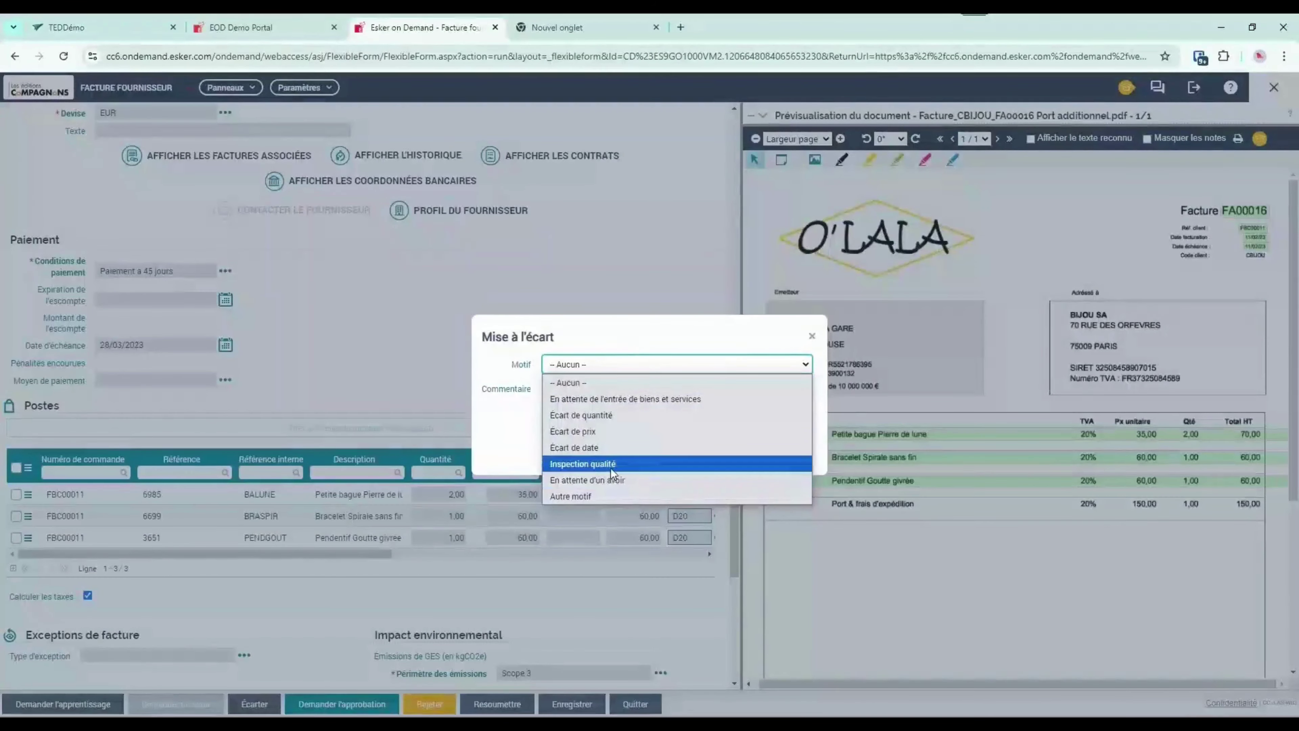
left_click(643, 332)
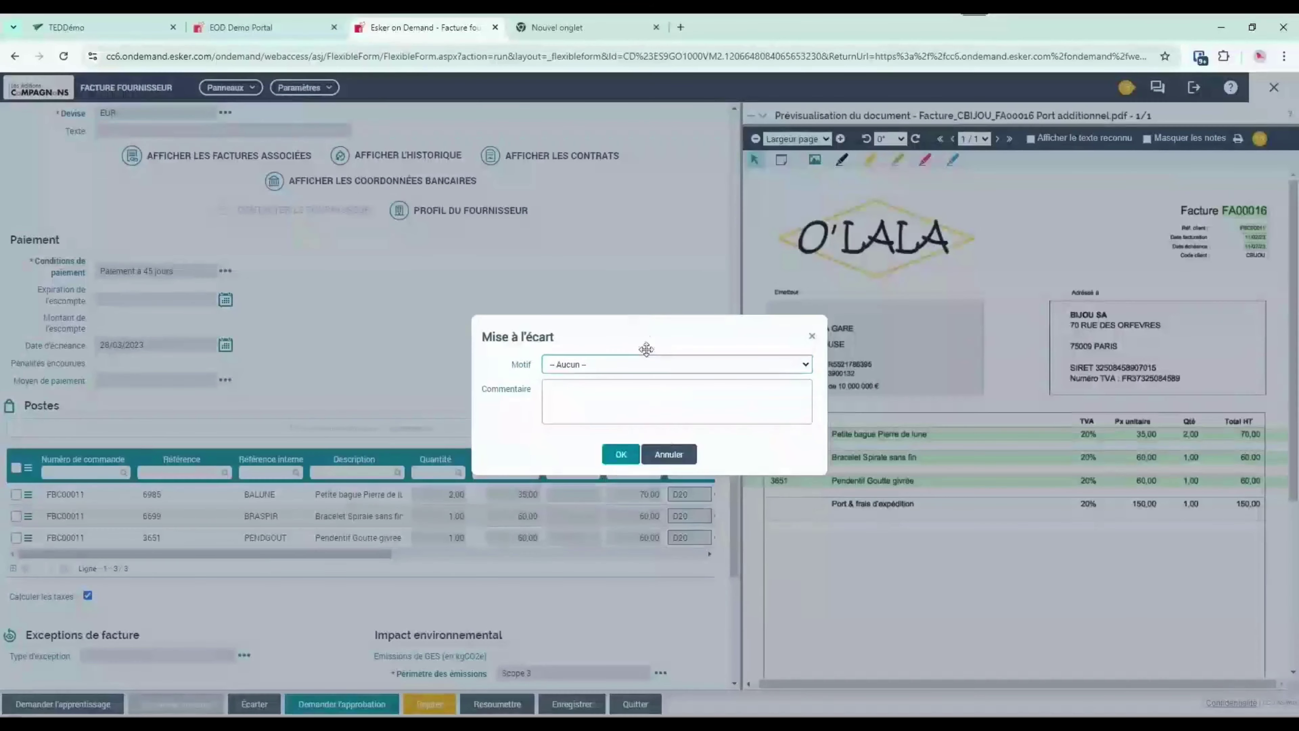
left_click(670, 454)
- Check the available reasons for rejecting invoice FA00016, and cancel the Rejeter dialog
left_click(434, 706)
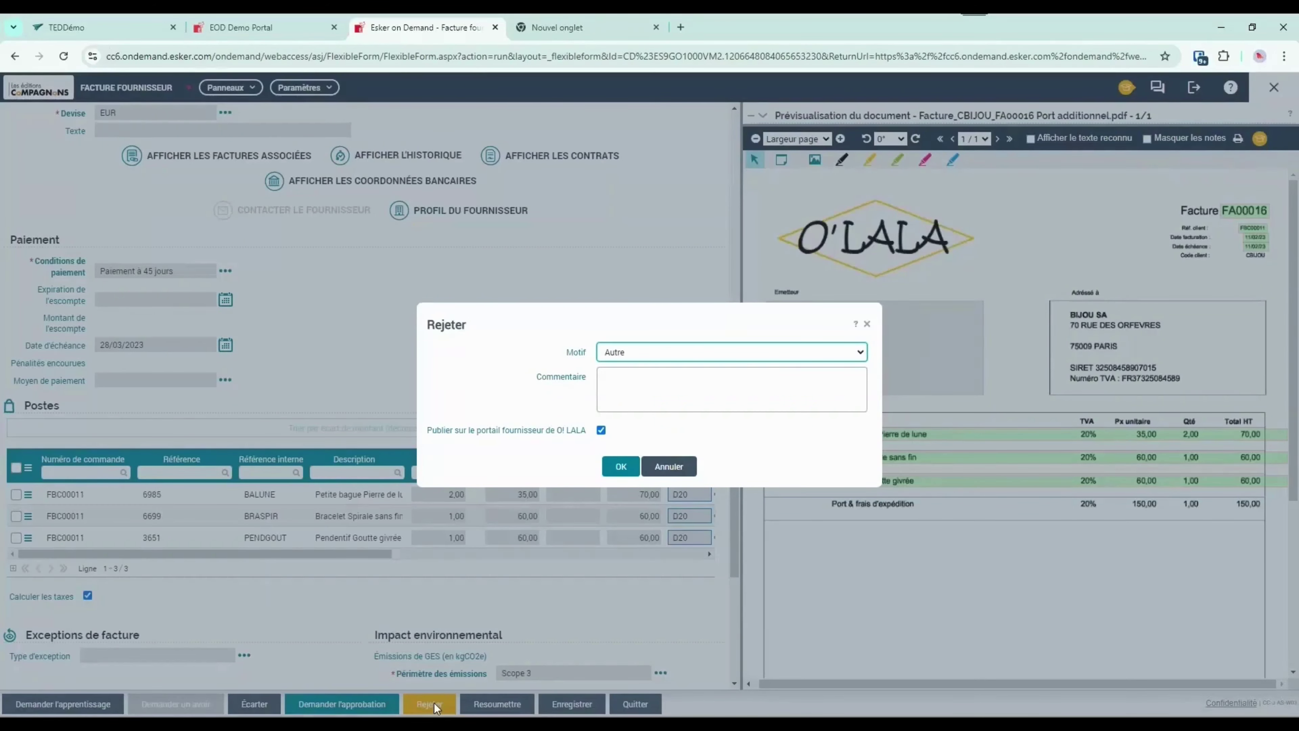
left_click(812, 353)
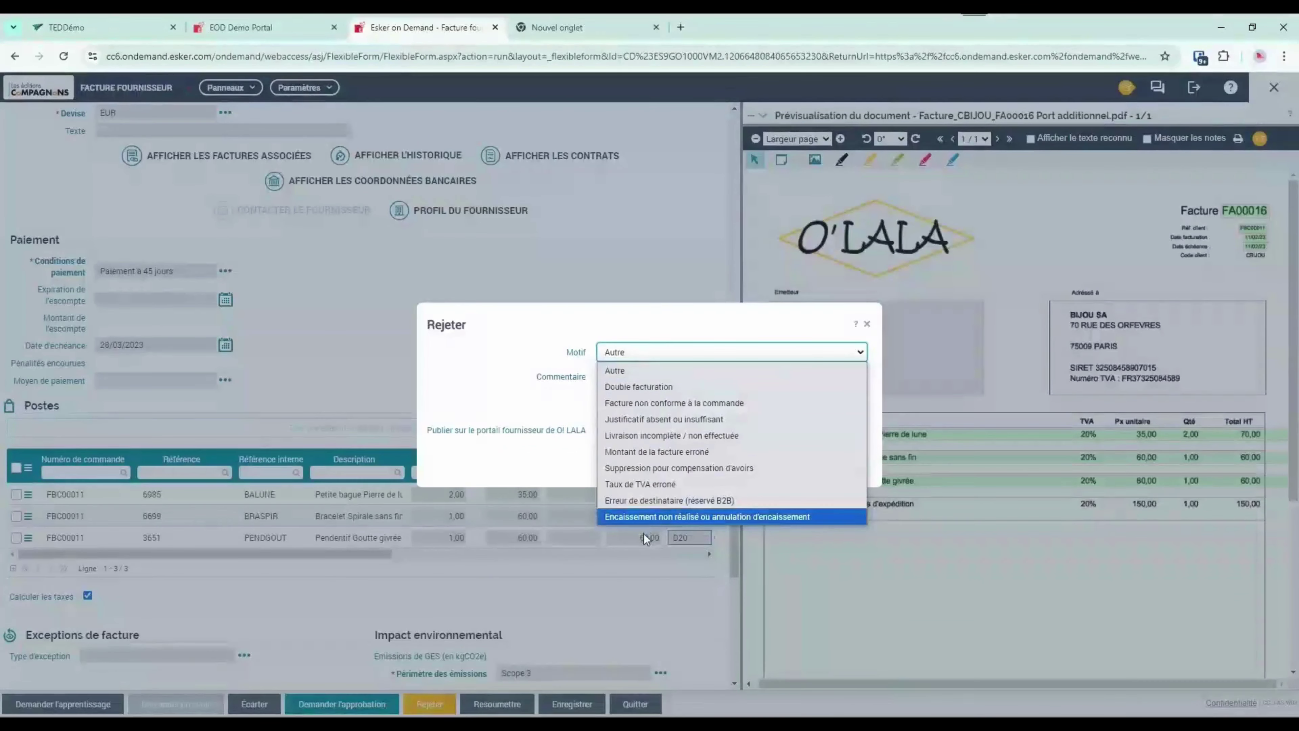
left_click(539, 455)
left_click(669, 468)
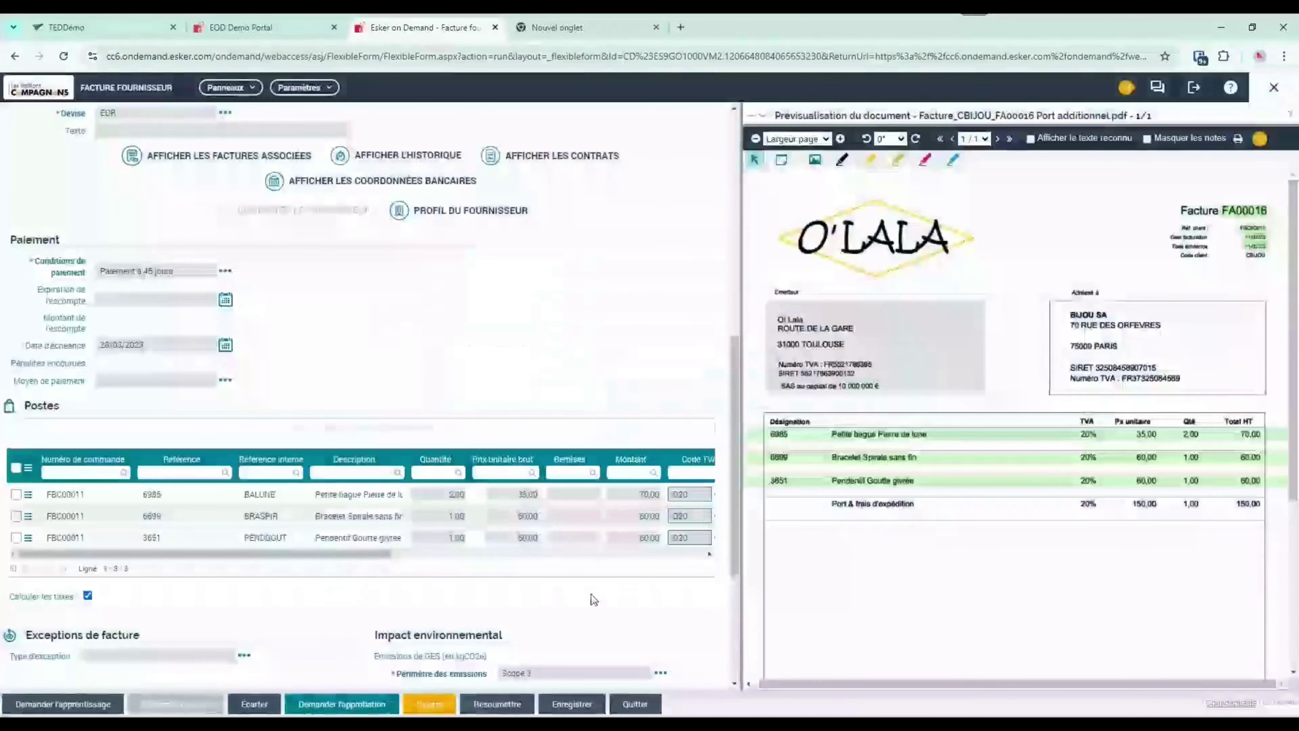
- Examine the workflow of invoice FA00016, checking the user assigned as Contrôleur
scroll(309, 621, "down", 2)
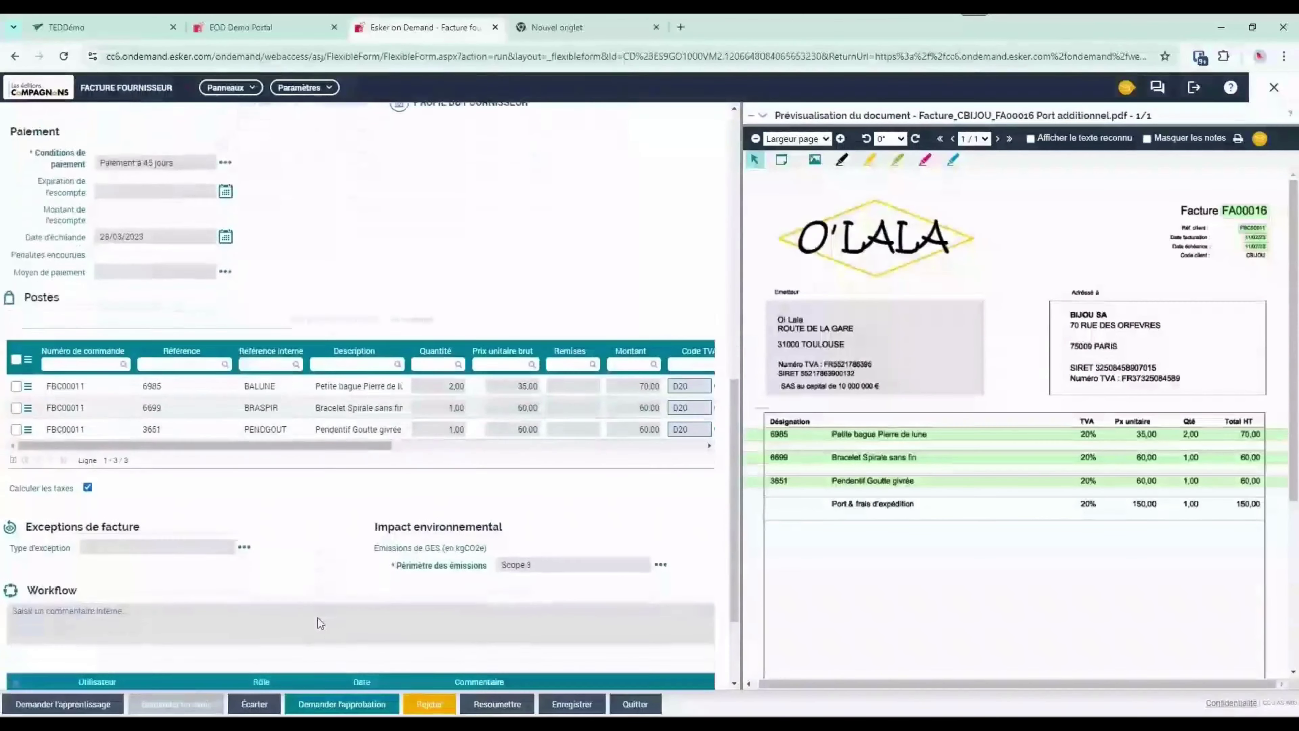
scroll(317, 617, "down", 3)
left_click_drag(89, 591, 196, 596)
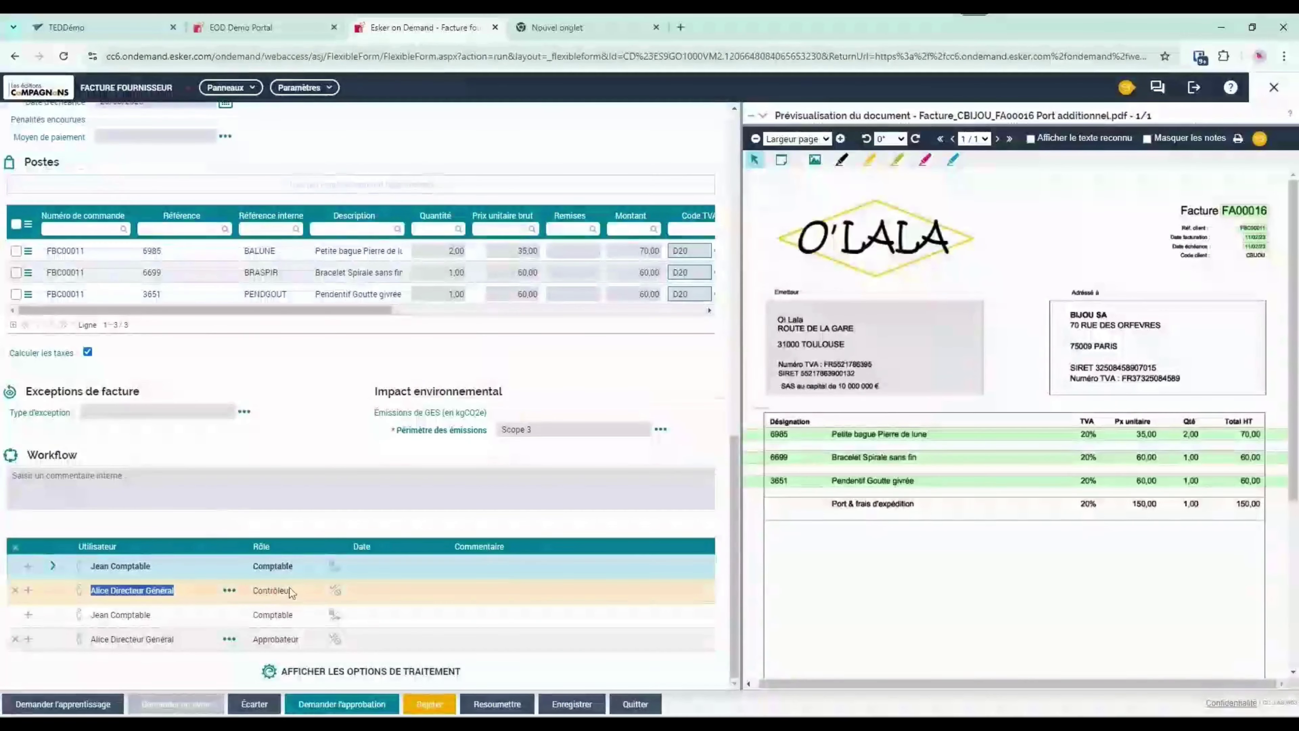
left_click_drag(291, 592, 259, 594)
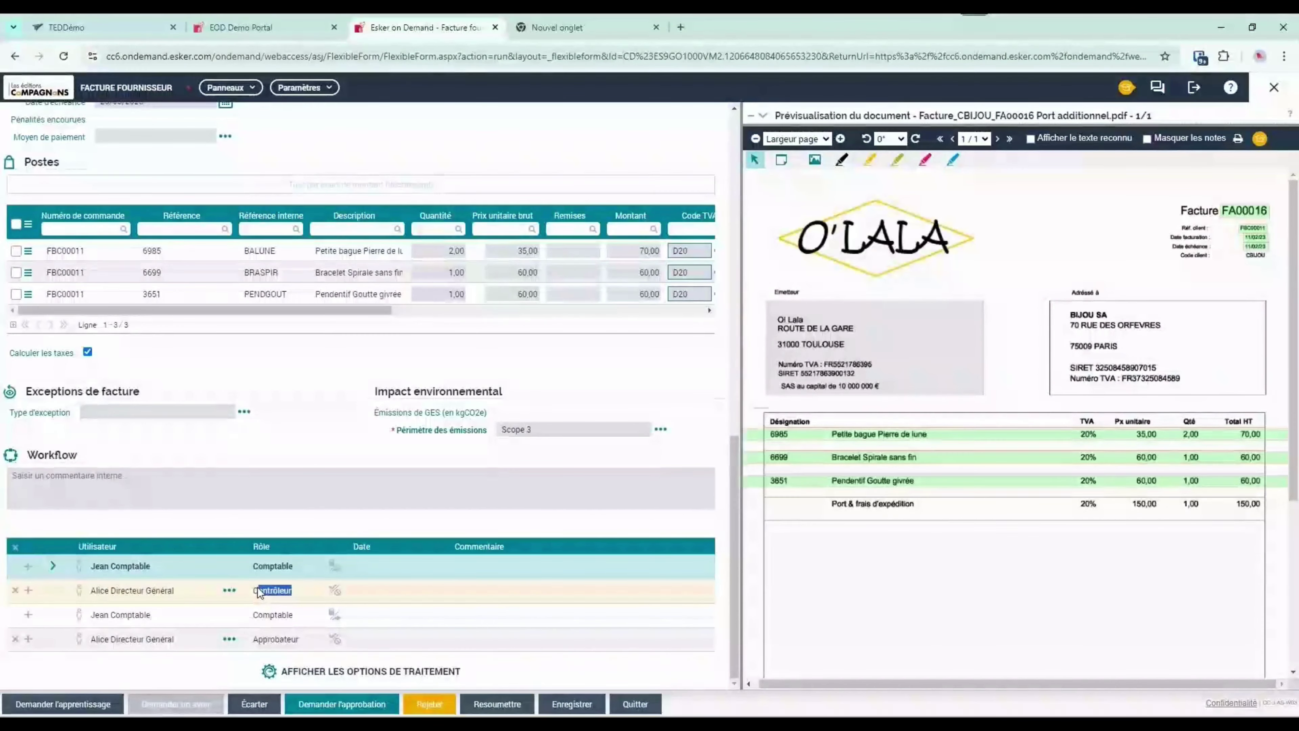
- Add an Achat de marchandises item line to the invoice and assign it the internal reference ZPORT
left_click(13, 325)
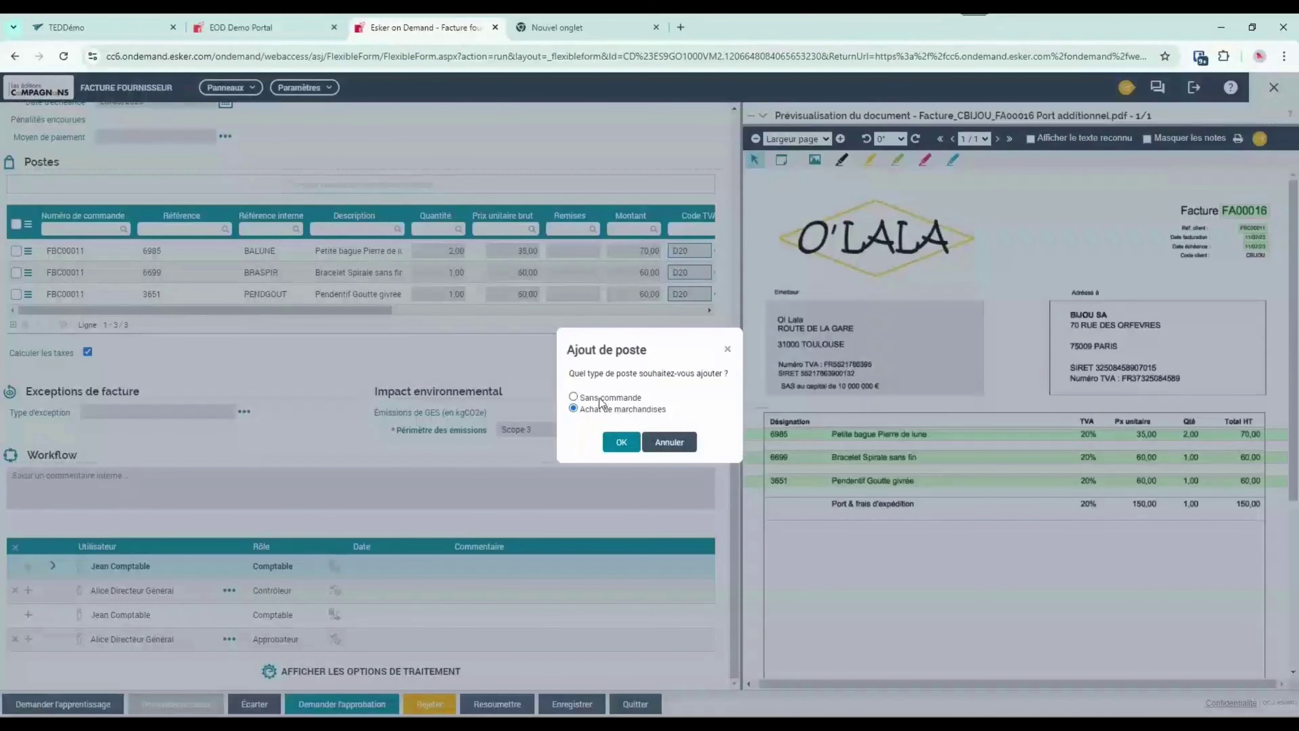
left_click(620, 443)
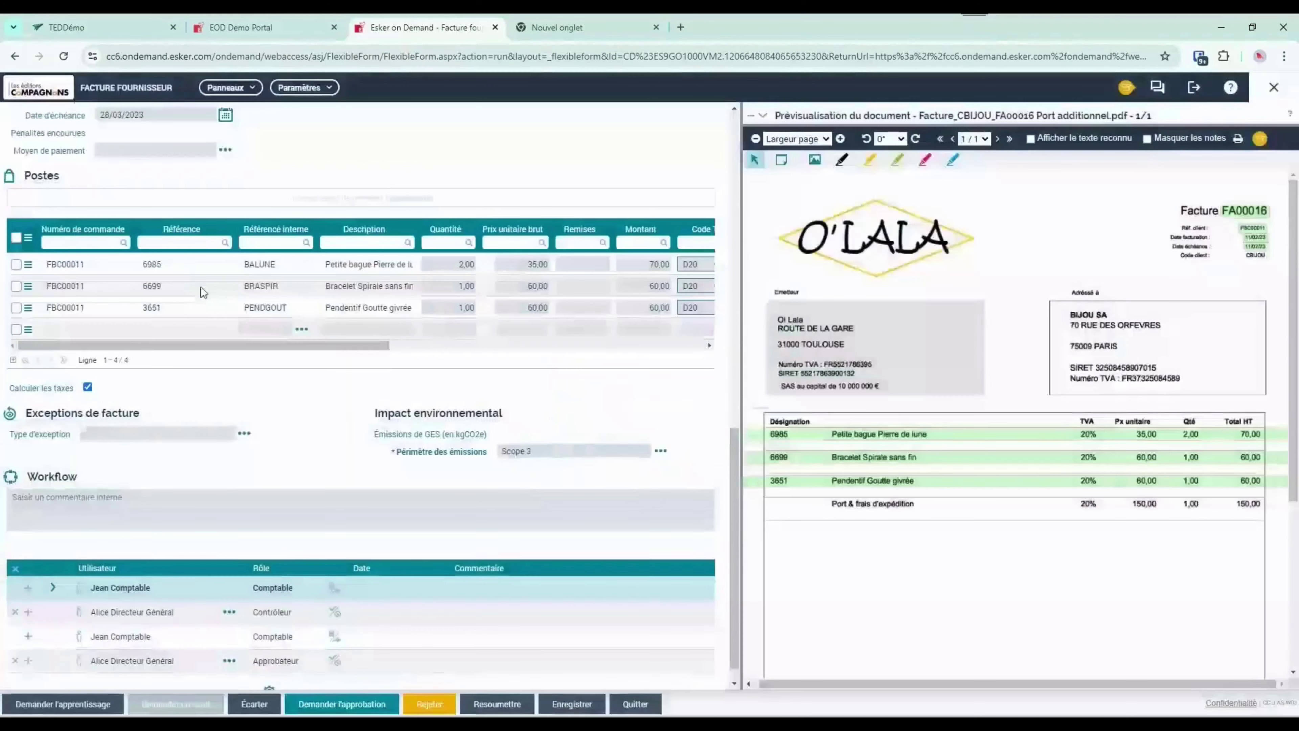
left_click(301, 329)
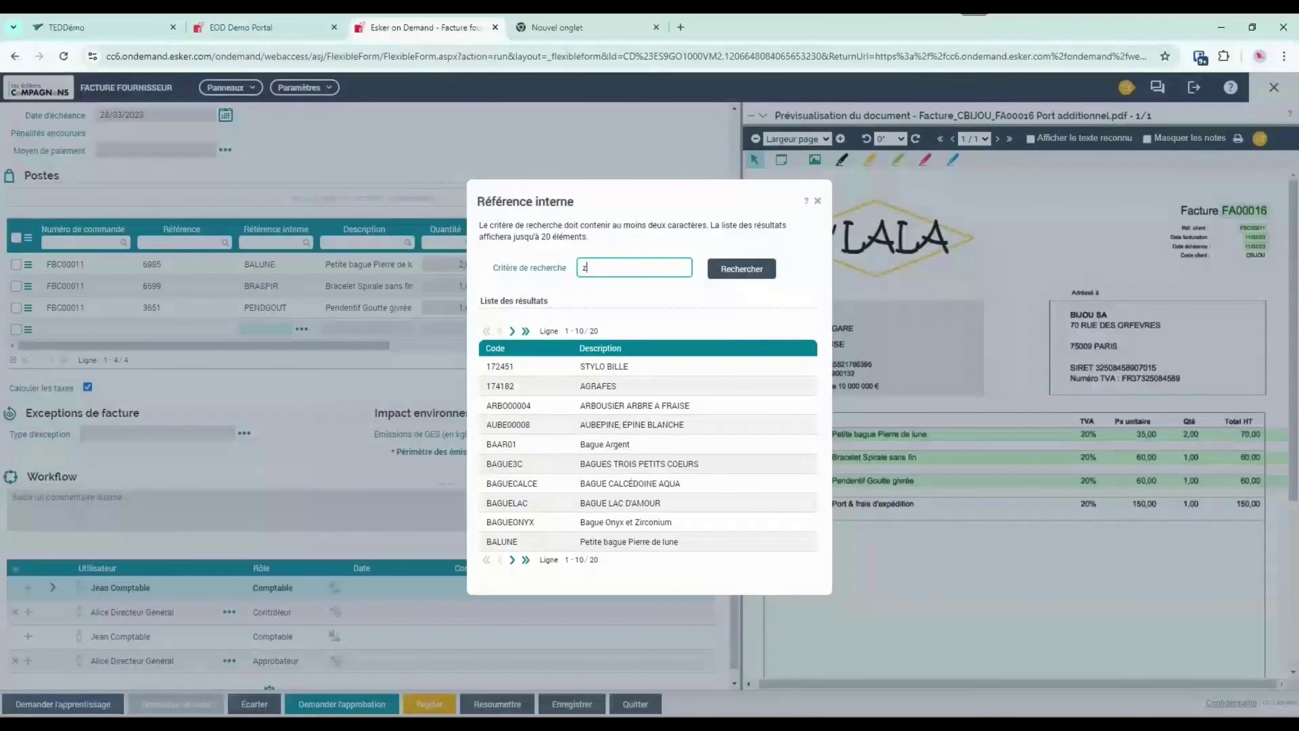
left_click(742, 270)
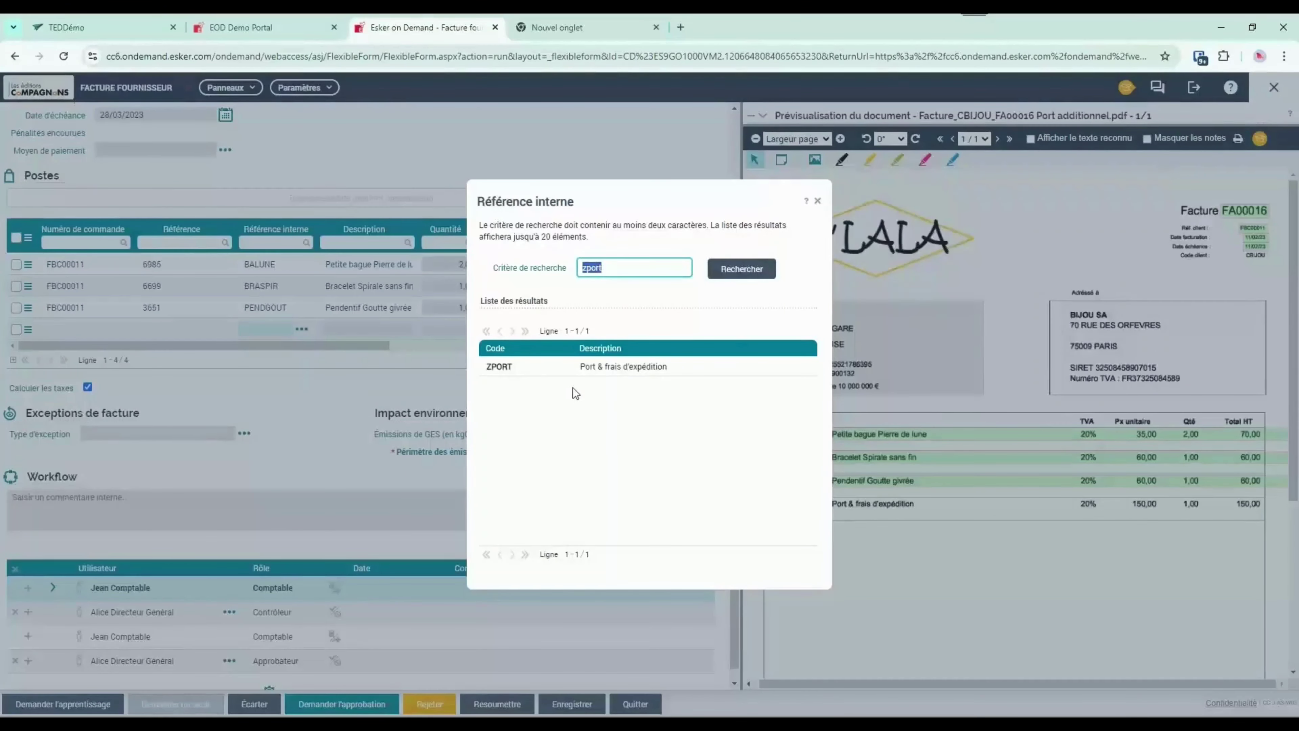
left_click(499, 367)
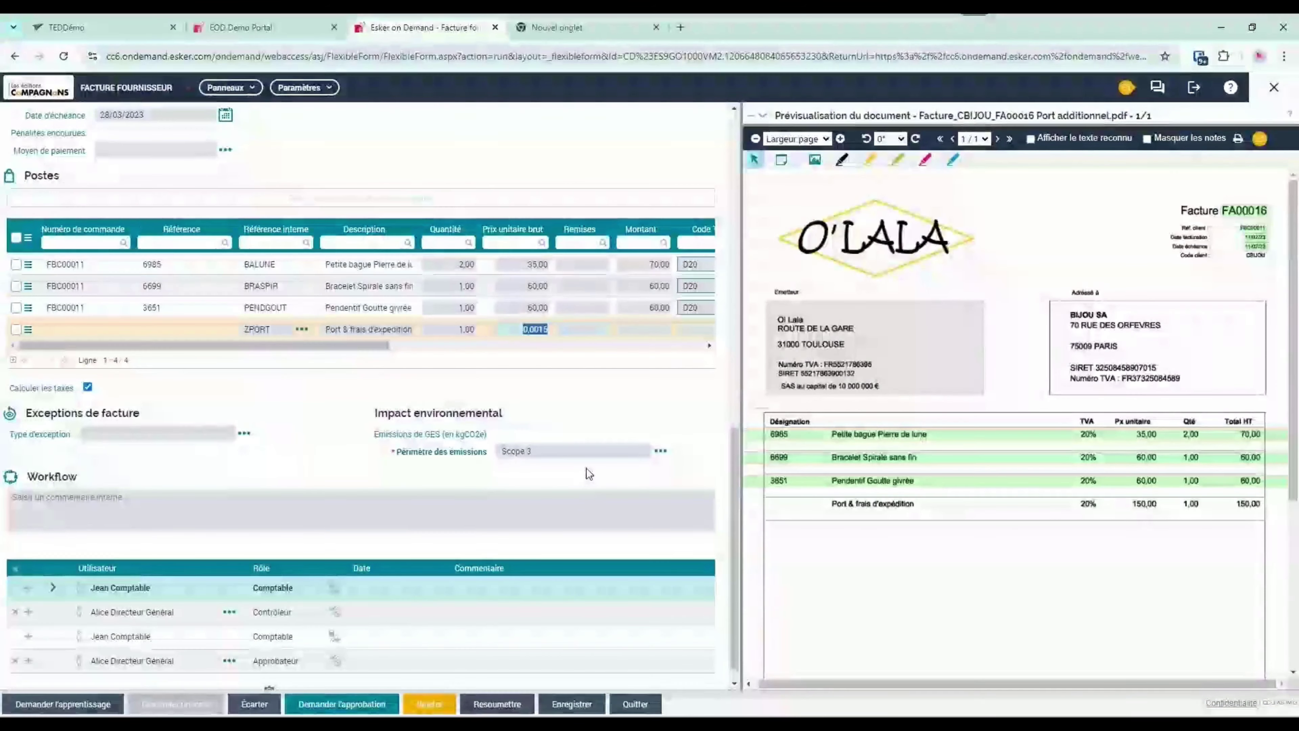
- Set the ZPORT line's gross unit price to 150 and its VAT code to D20, and check the invoice's Solde
type("15")
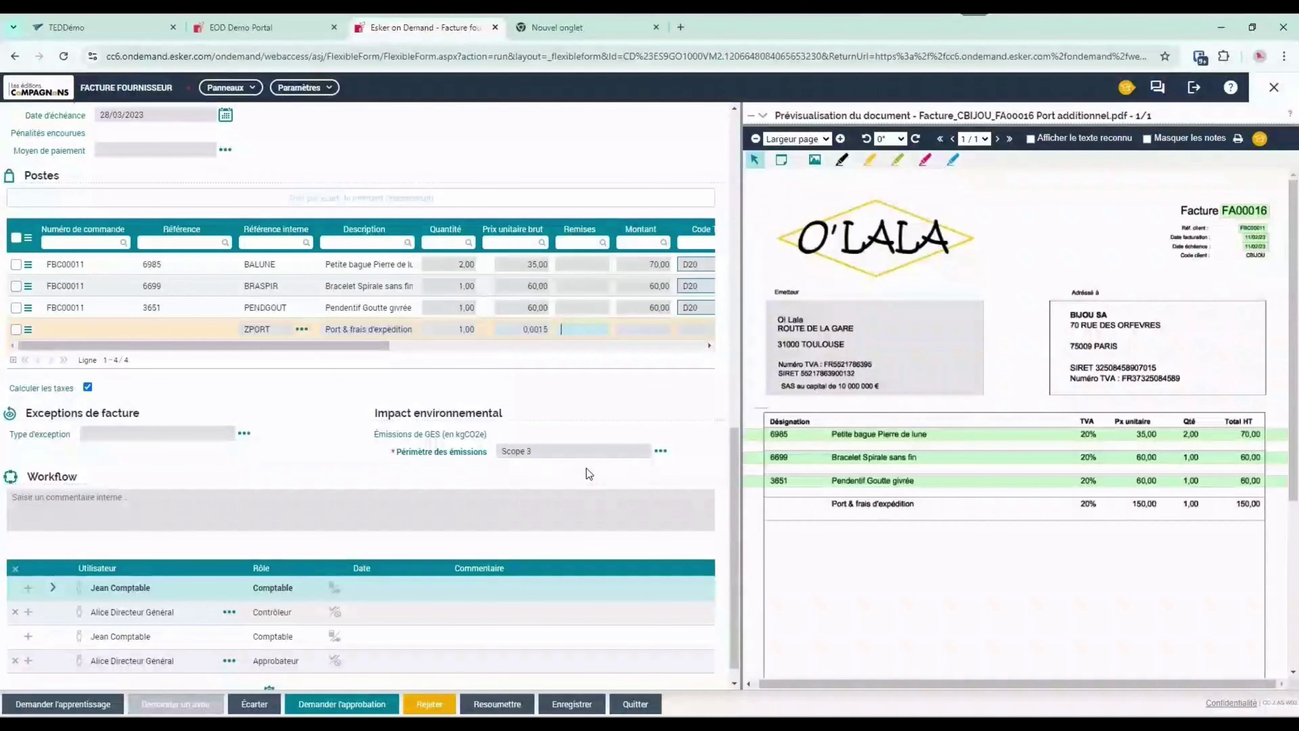
type("0")
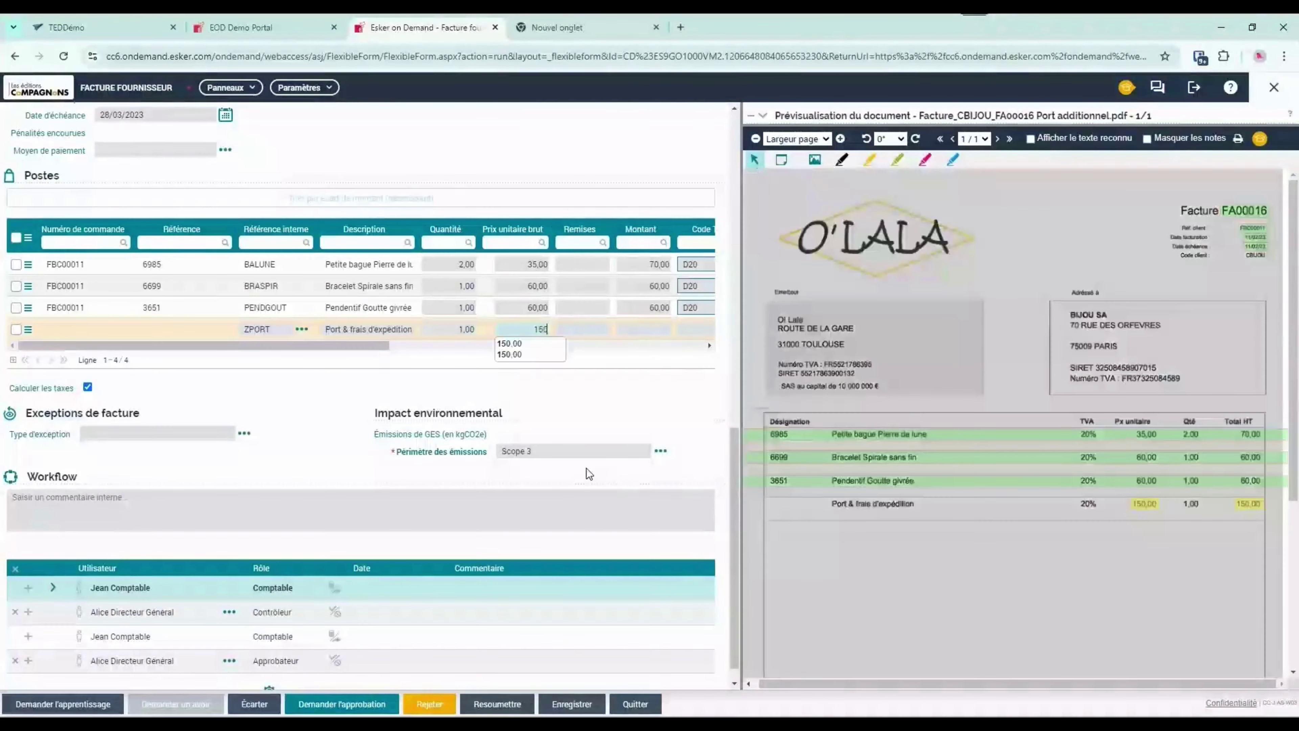
key("Tab")
key("Tab")
key("Tab")
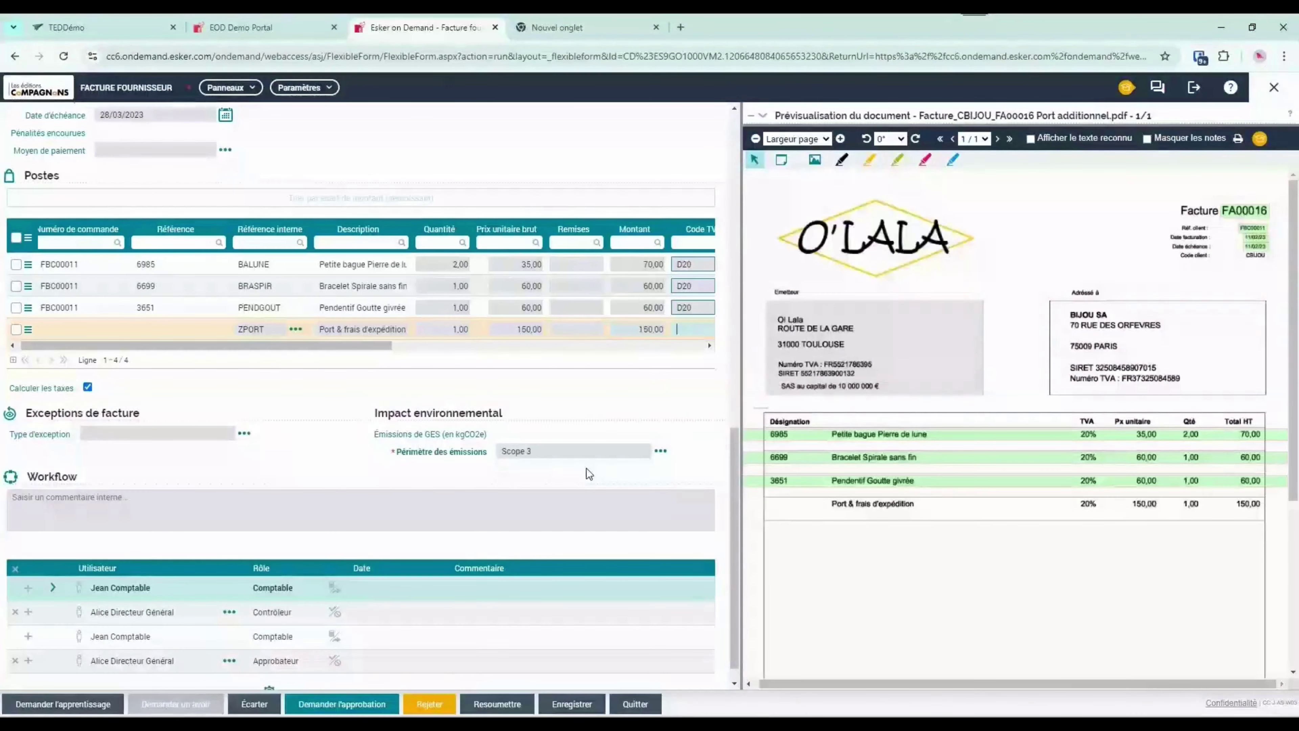
type("d20")
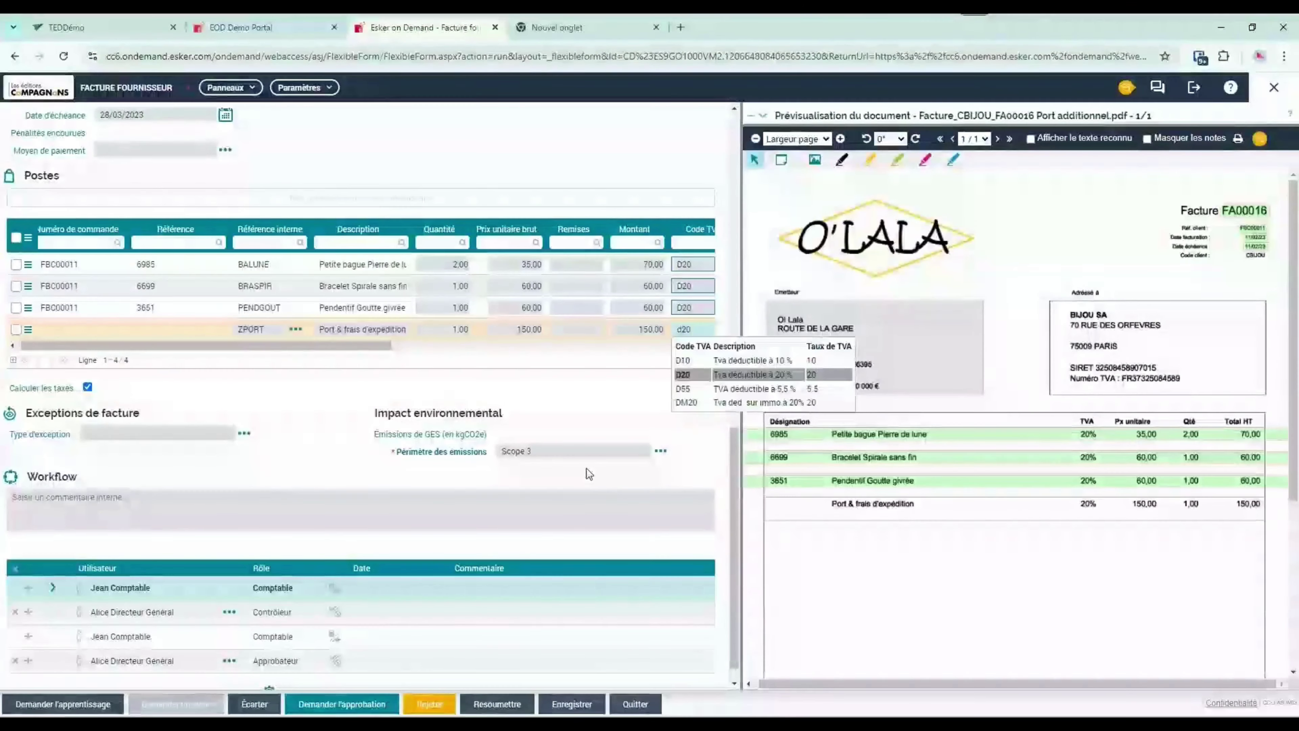
key("Return")
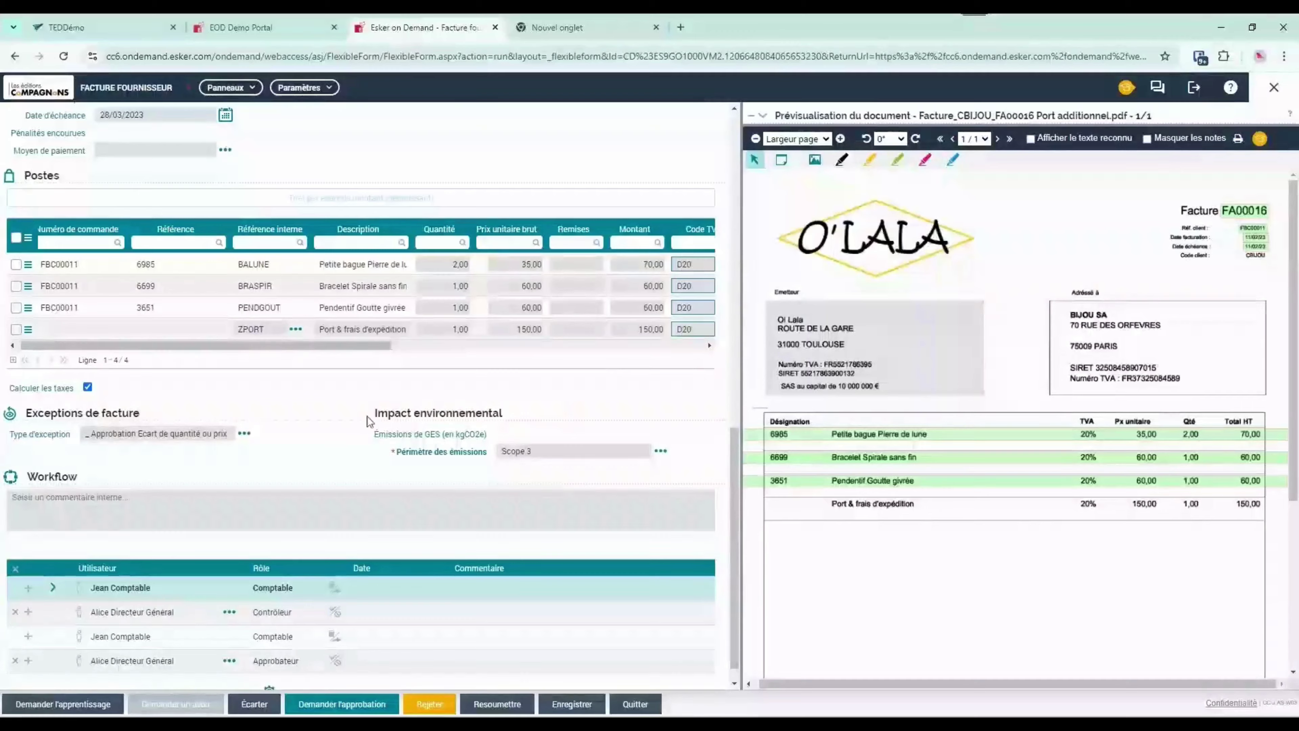
scroll(361, 415, "up", 5)
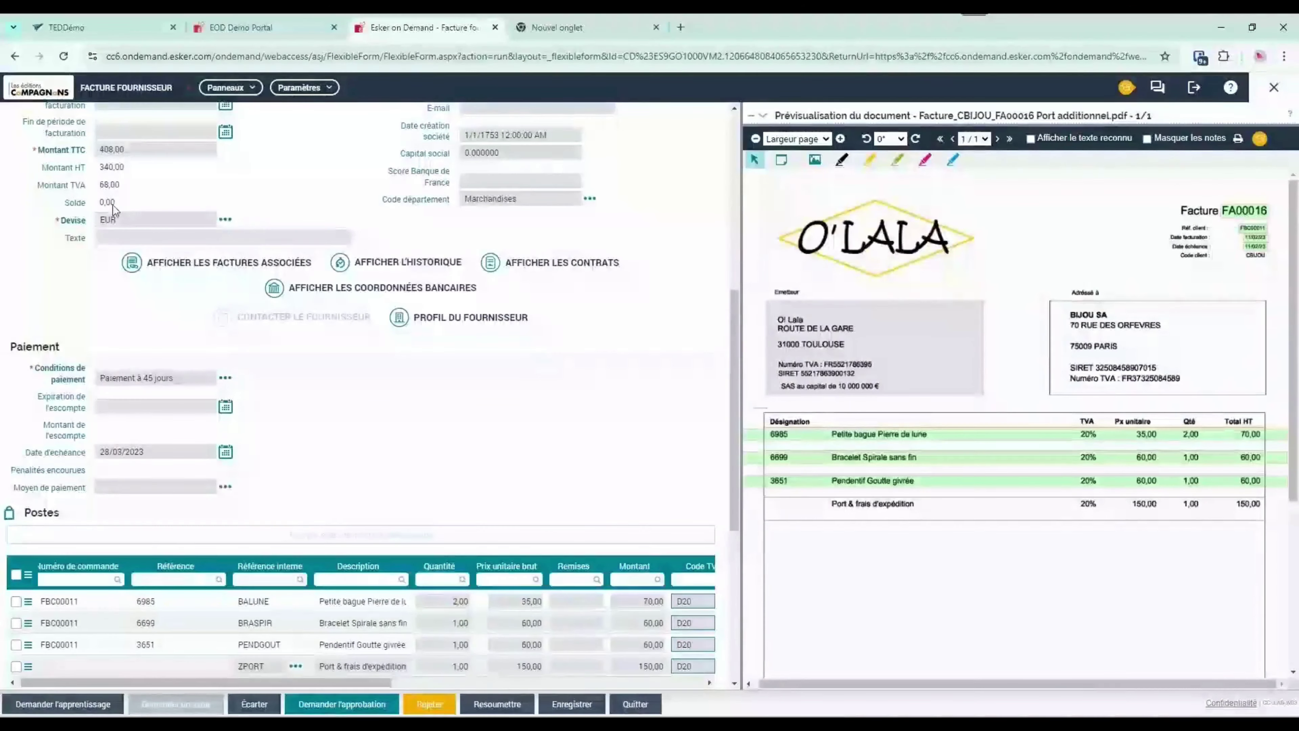
left_click_drag(113, 206, 90, 209)
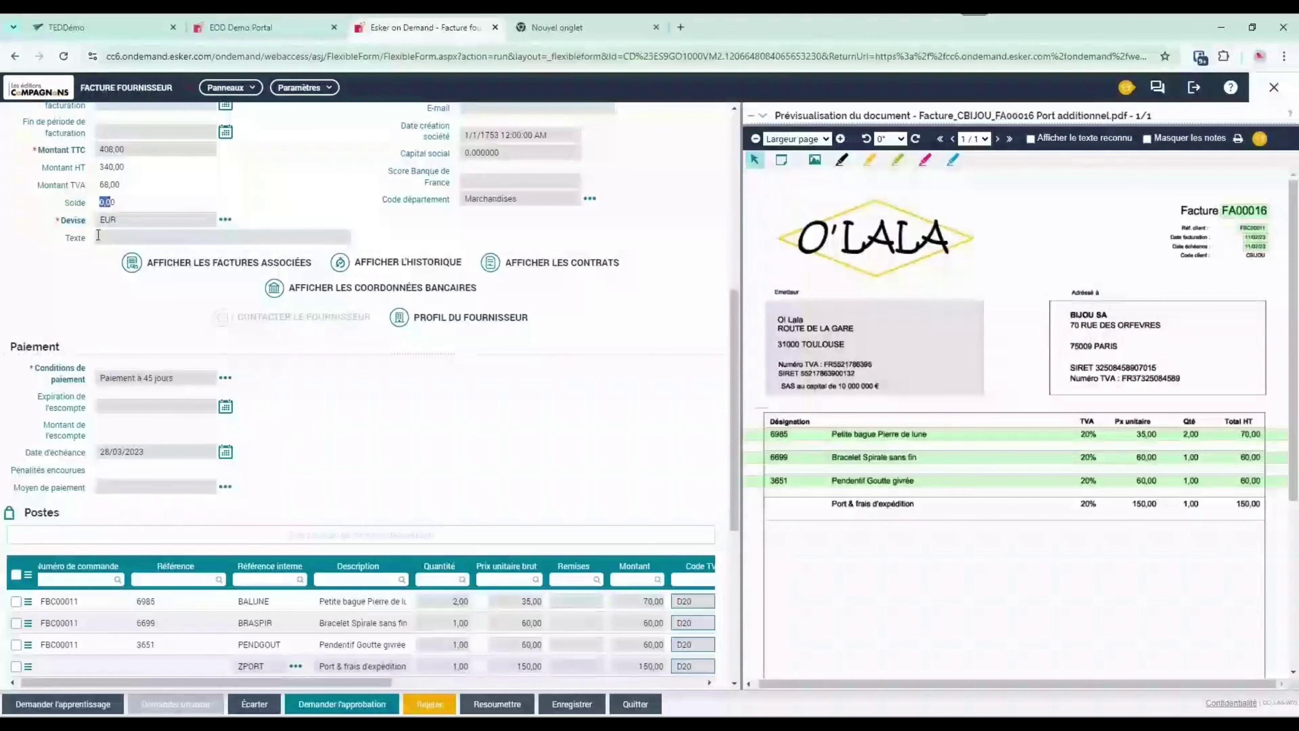
- Remove the Contrôleur step from the workflow, and post invoice FA00016 with an approval request
scroll(415, 473, "down", 6)
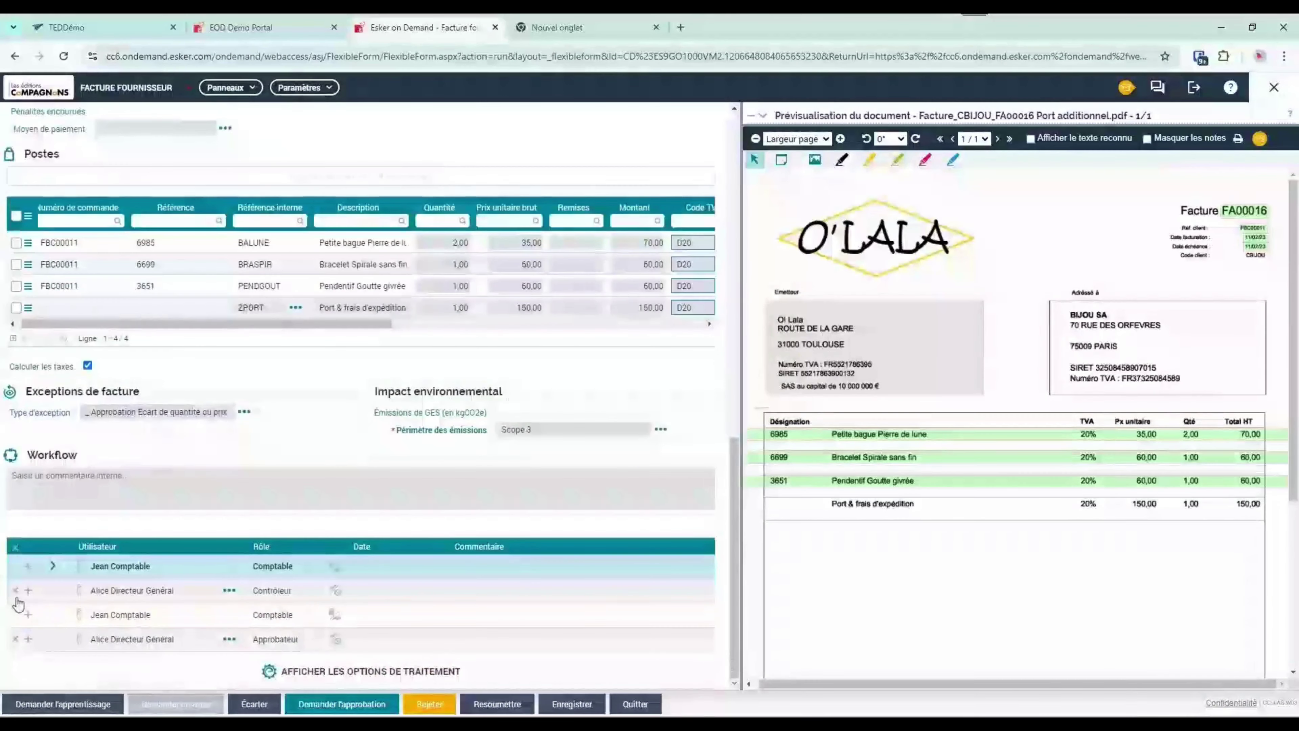
left_click(15, 591)
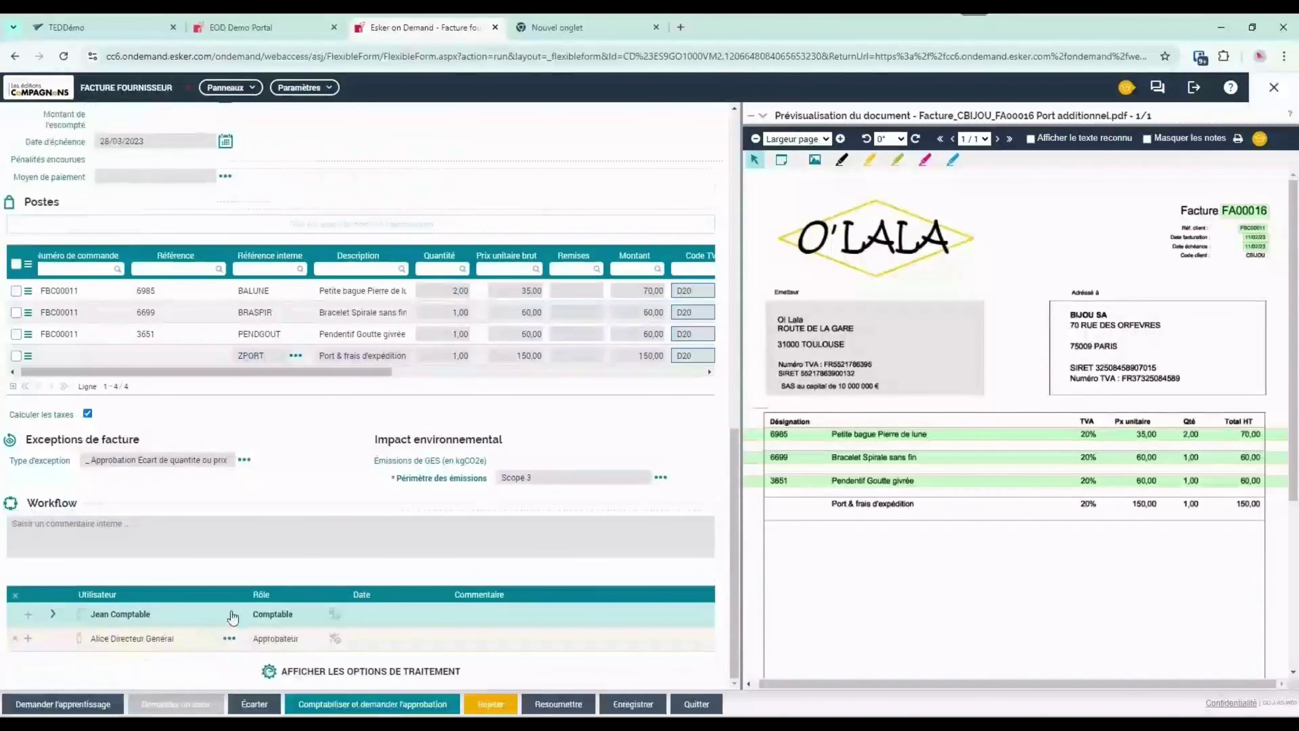
left_click(381, 705)
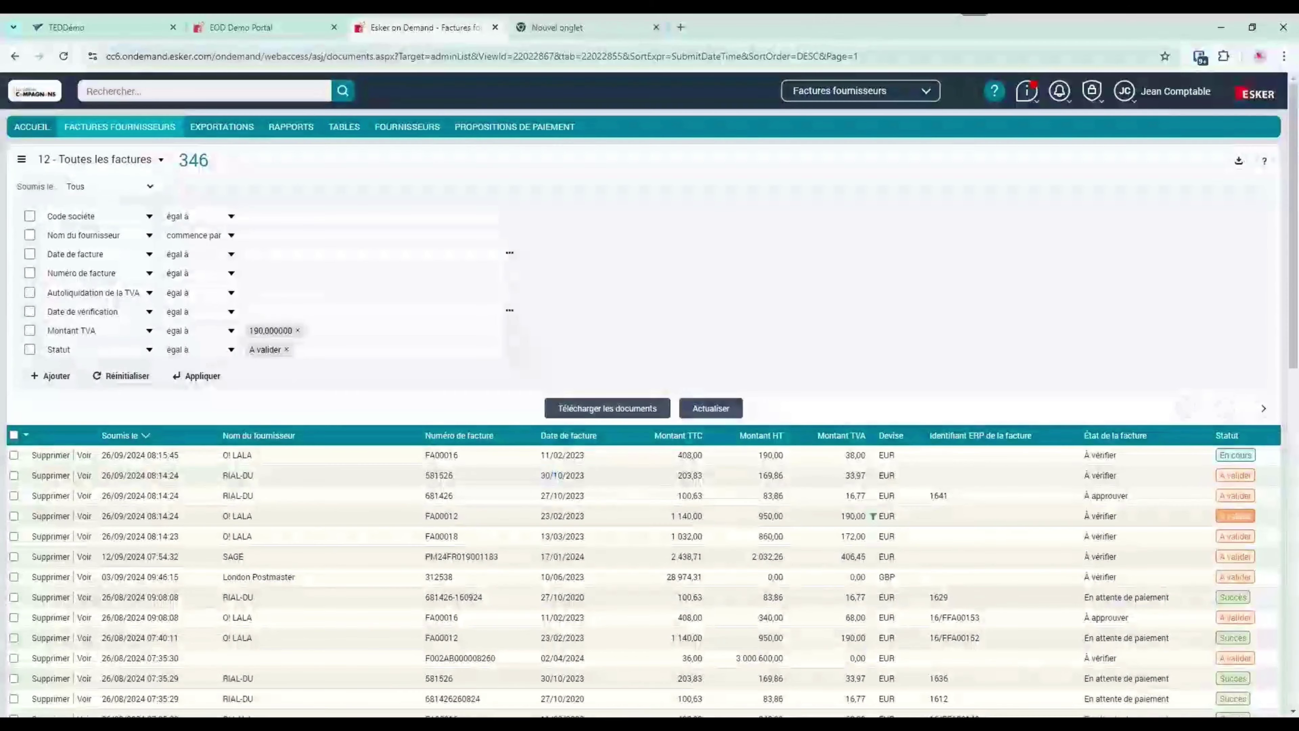
- Note the ERP identifier of Rial-DU invoice 681426, switch to Sage 100, and locate its entry lines in the Achats/sept.24 journal
double_click(939, 495)
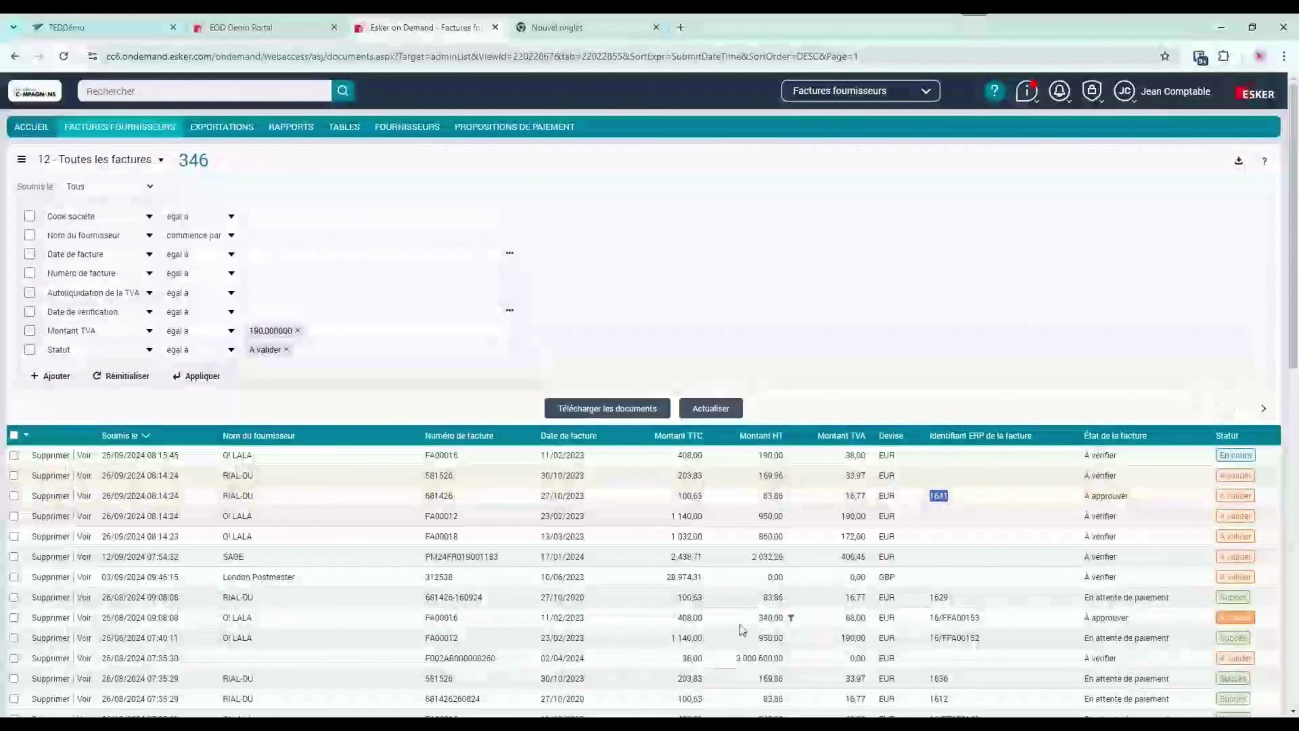
mouse_move(646, 725)
left_click(639, 676)
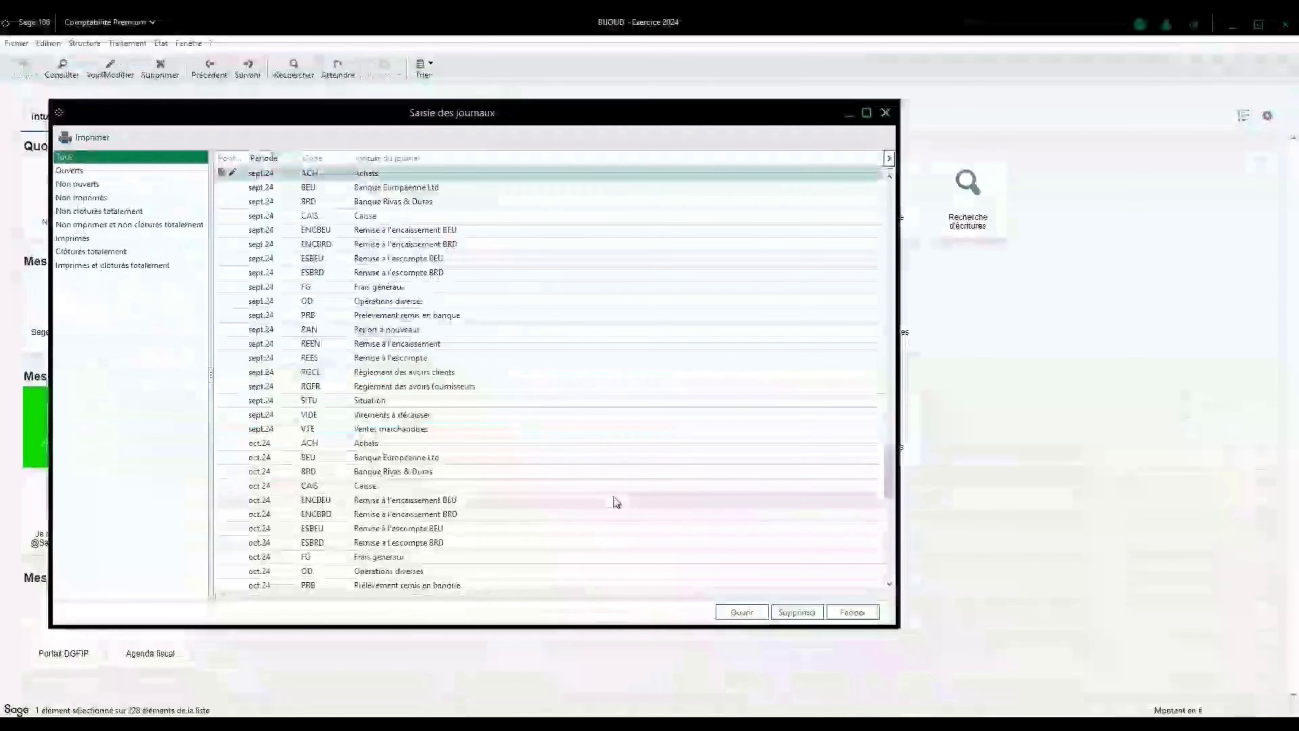
double_click(307, 176)
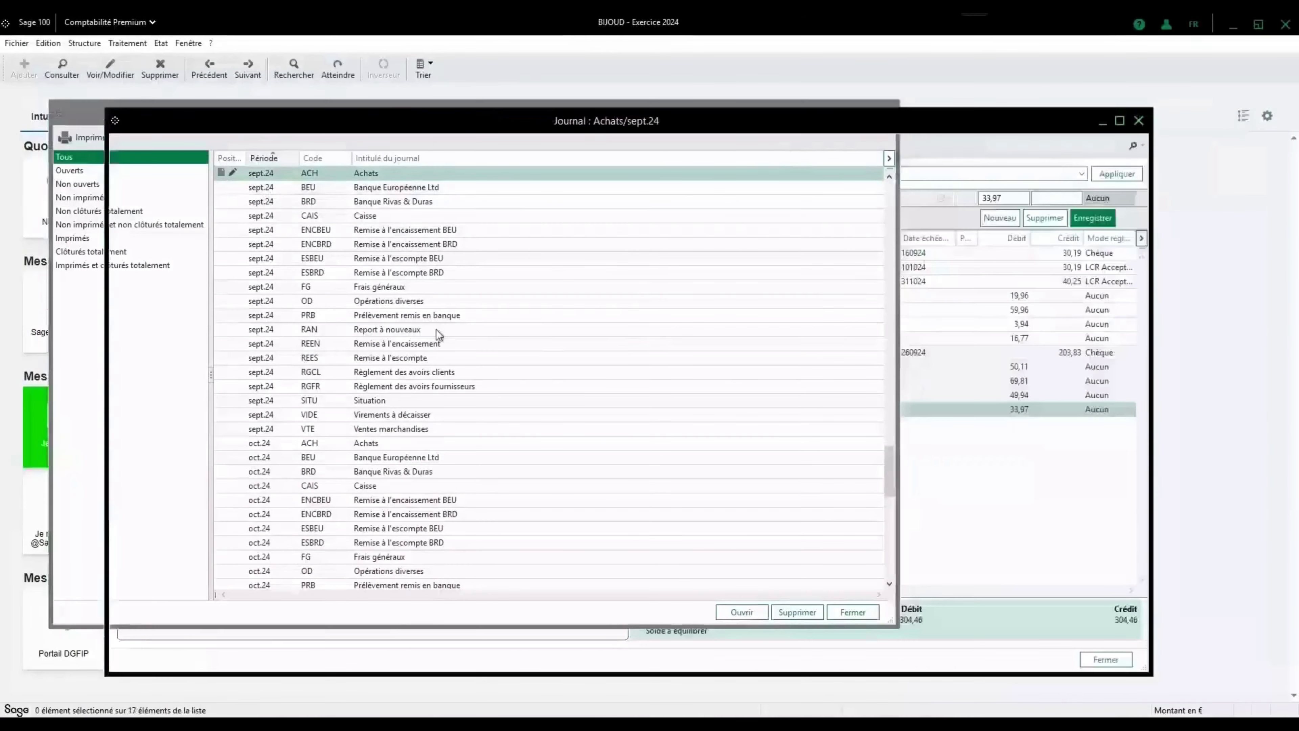
left_click_drag(444, 425, 470, 519)
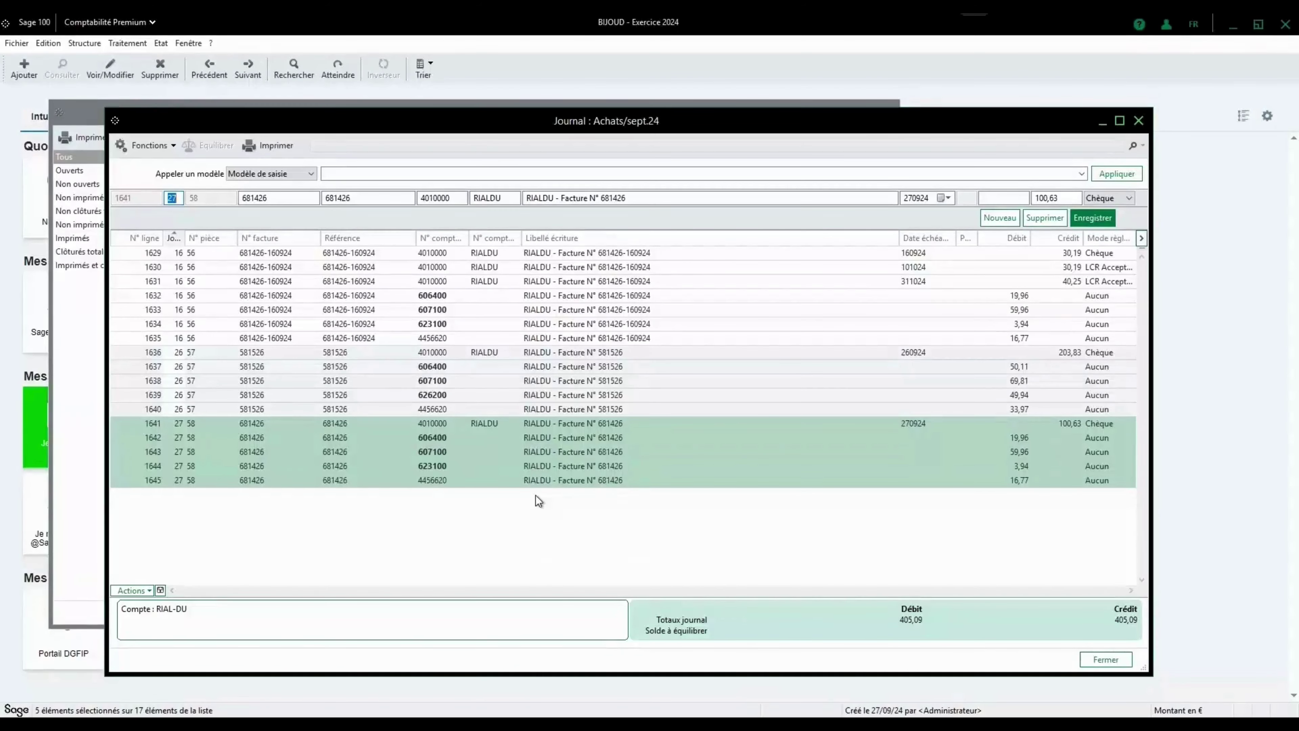
- View the documents attached to supplier entry line 1641 of invoice 681426, and close the documents window
left_click(446, 425)
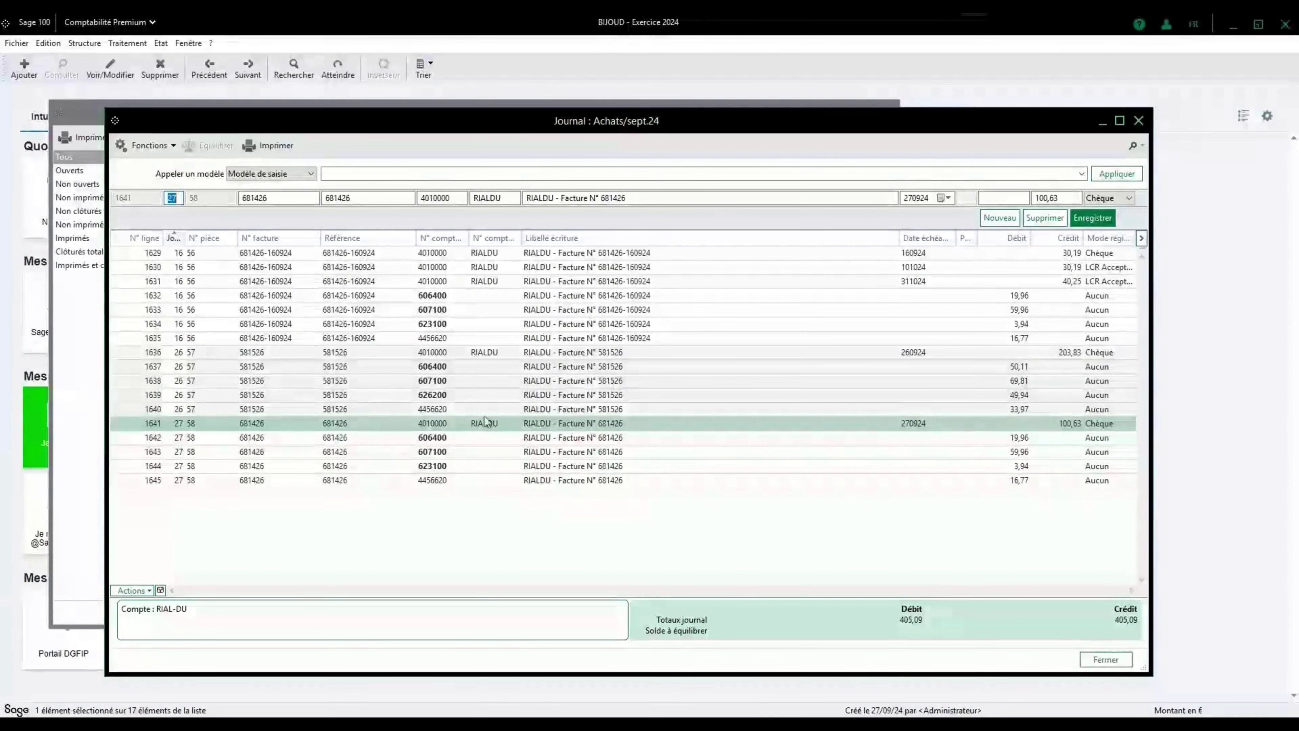
left_click(147, 593)
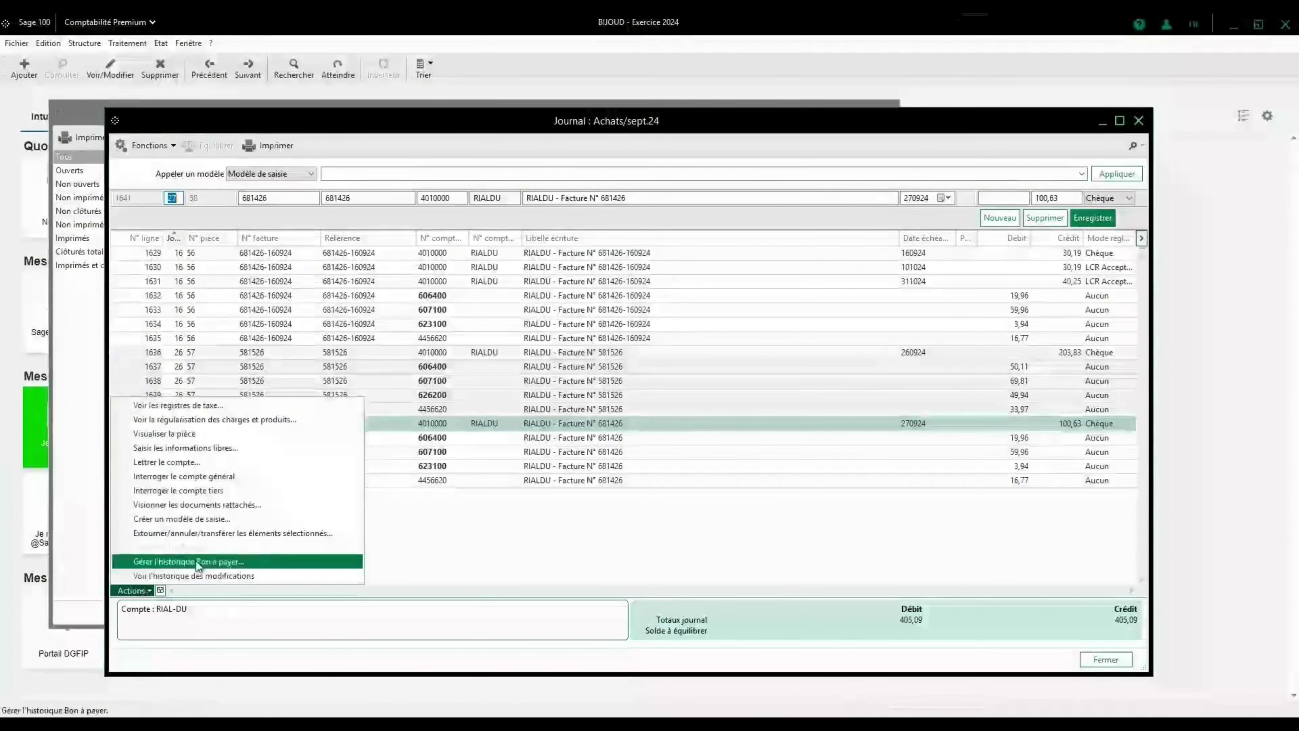
left_click(204, 506)
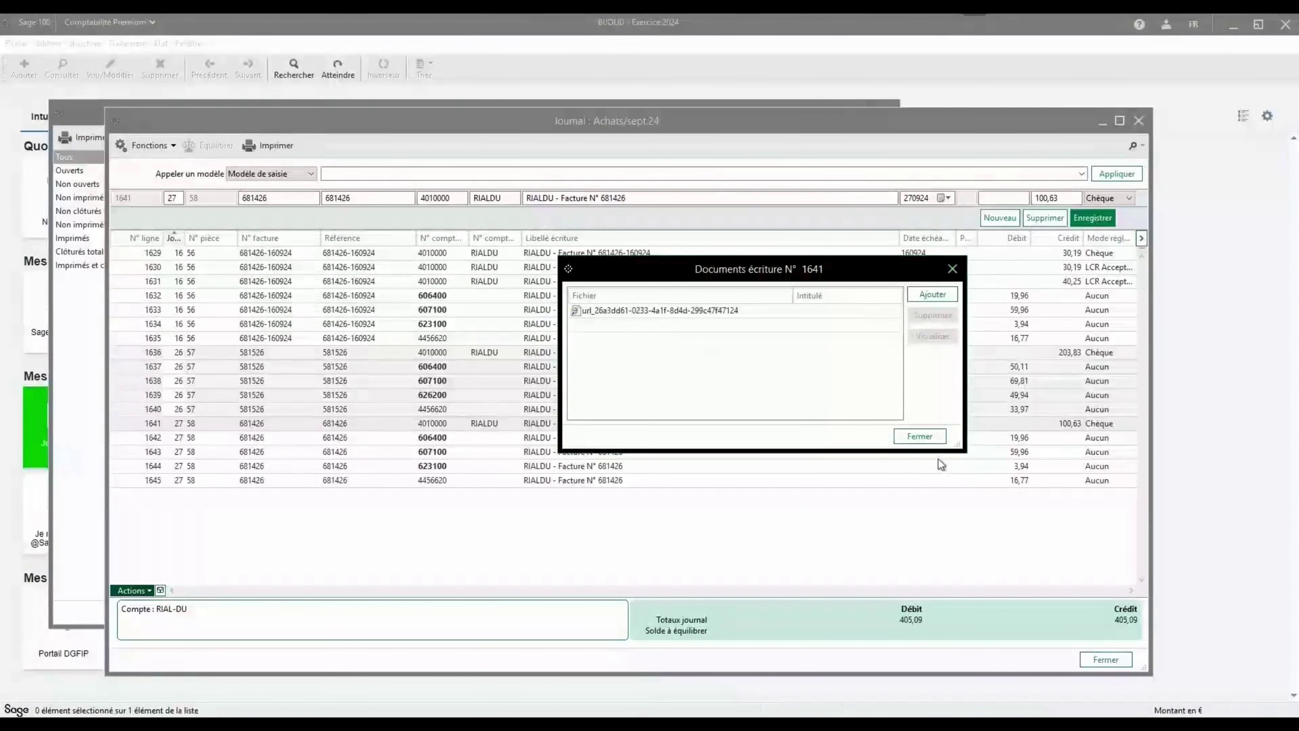
left_click(927, 436)
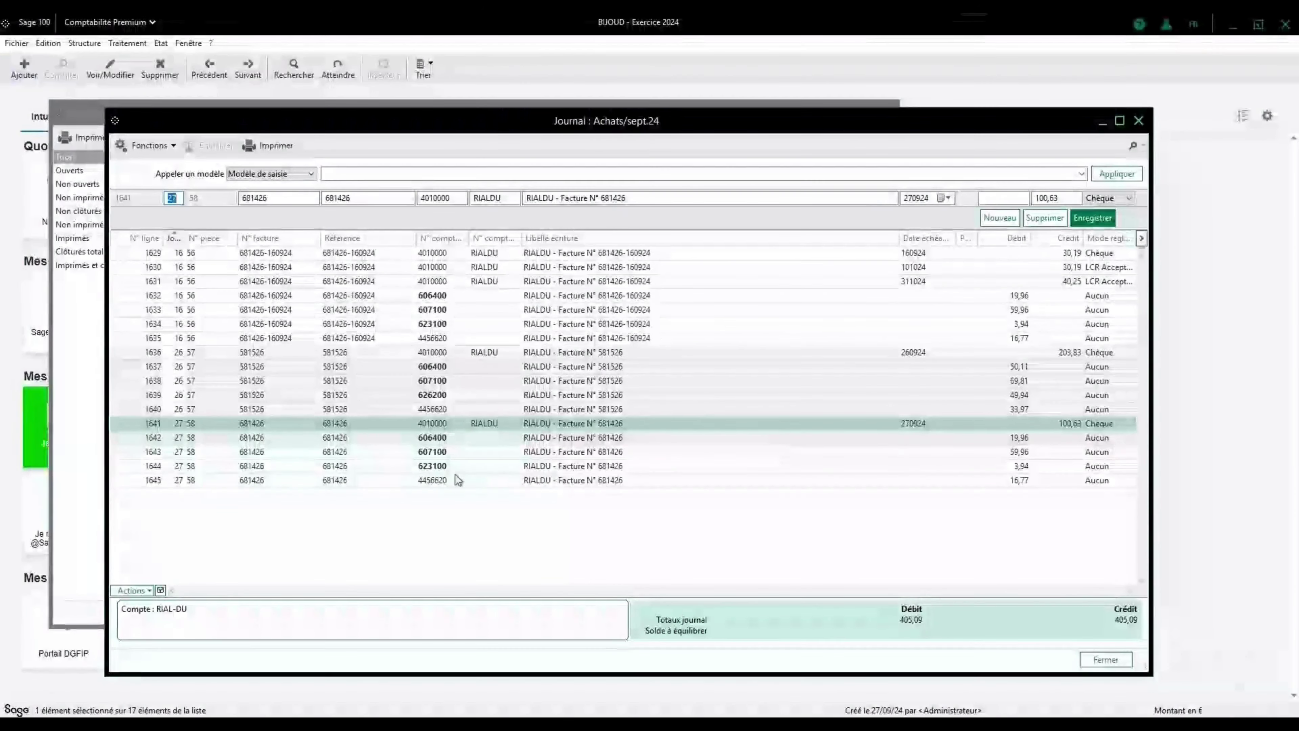
- Inspect the analytical allocation of the 606400 line of invoice 681426, and close the allocation window
left_click(429, 439)
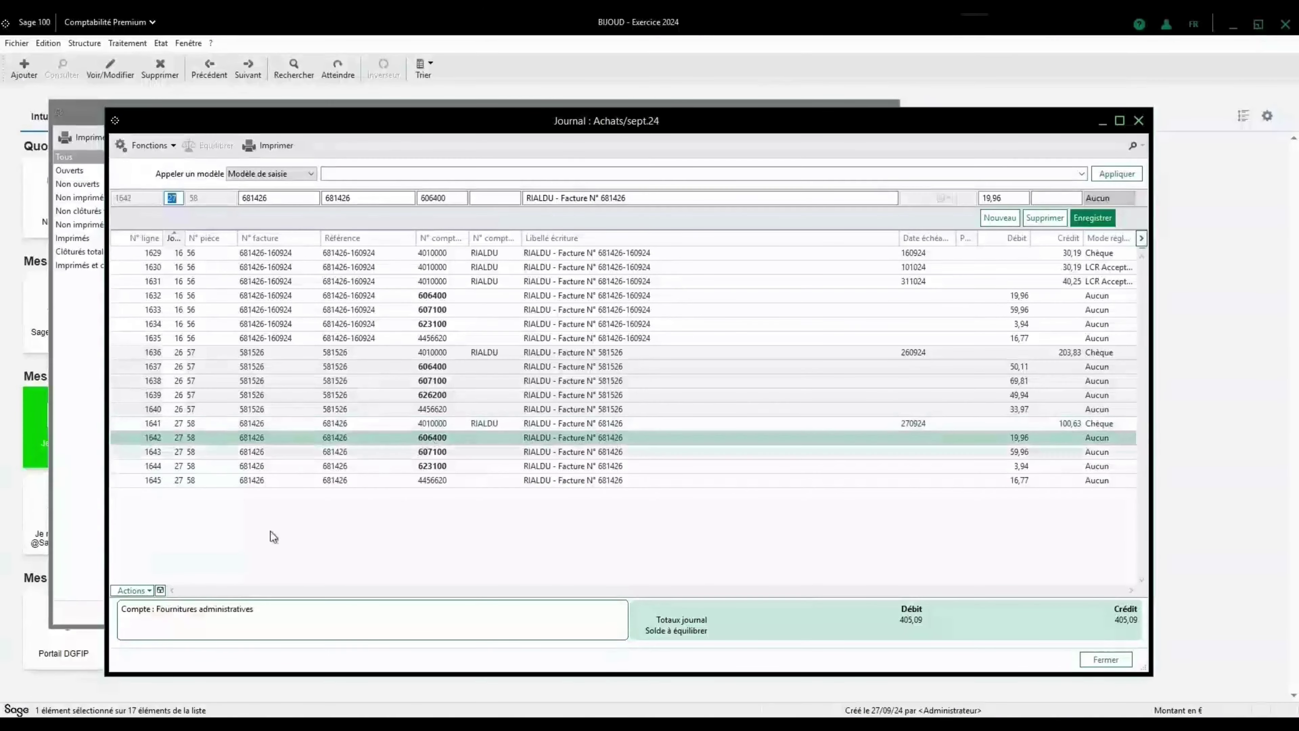
left_click(160, 590)
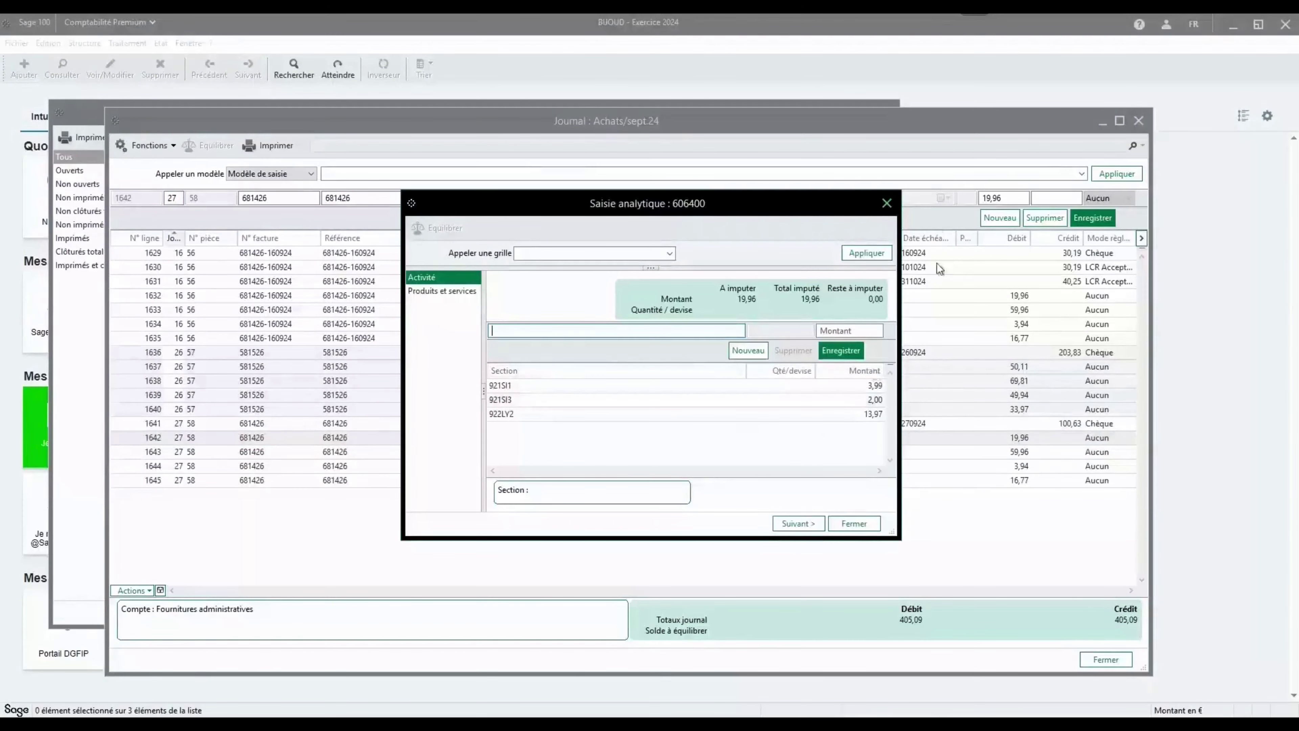
left_click(887, 203)
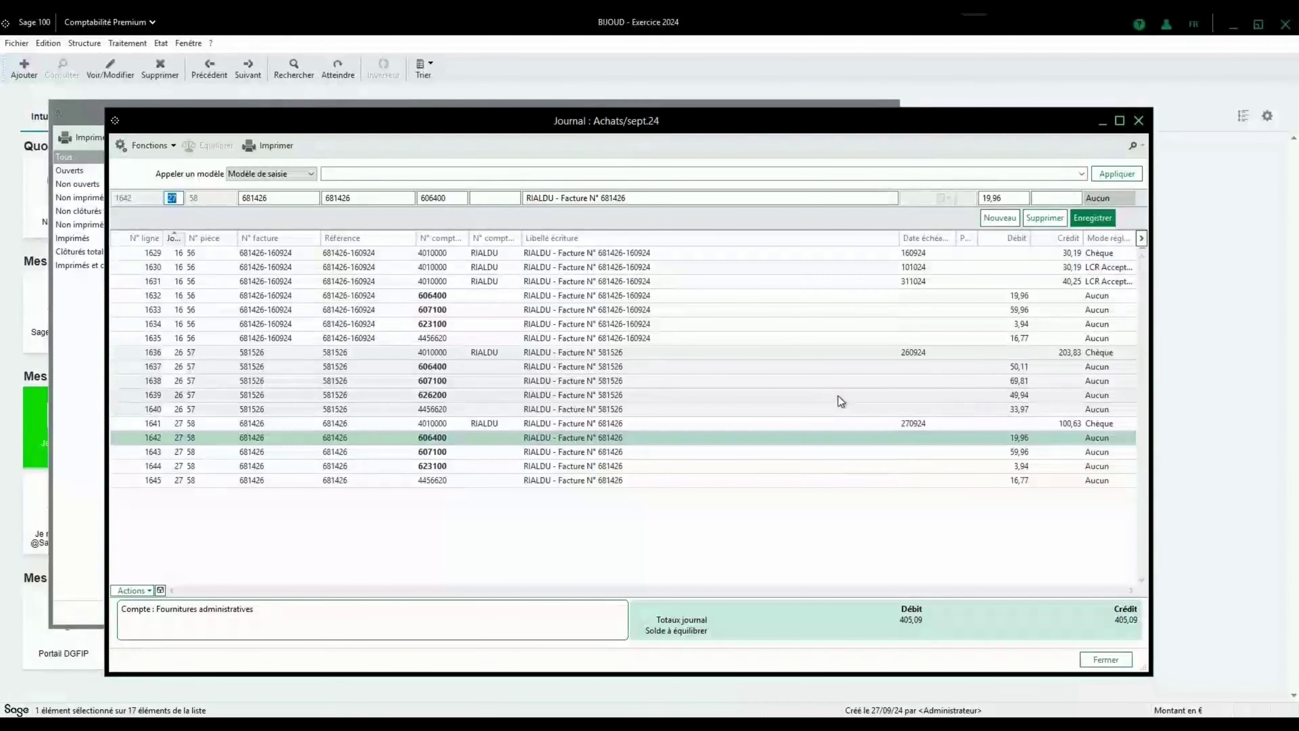
- Check the 4456620 VAT line of invoice 681426, and close the Achats/sept.24 journal and the Saisie des journaux list
left_click(542, 483)
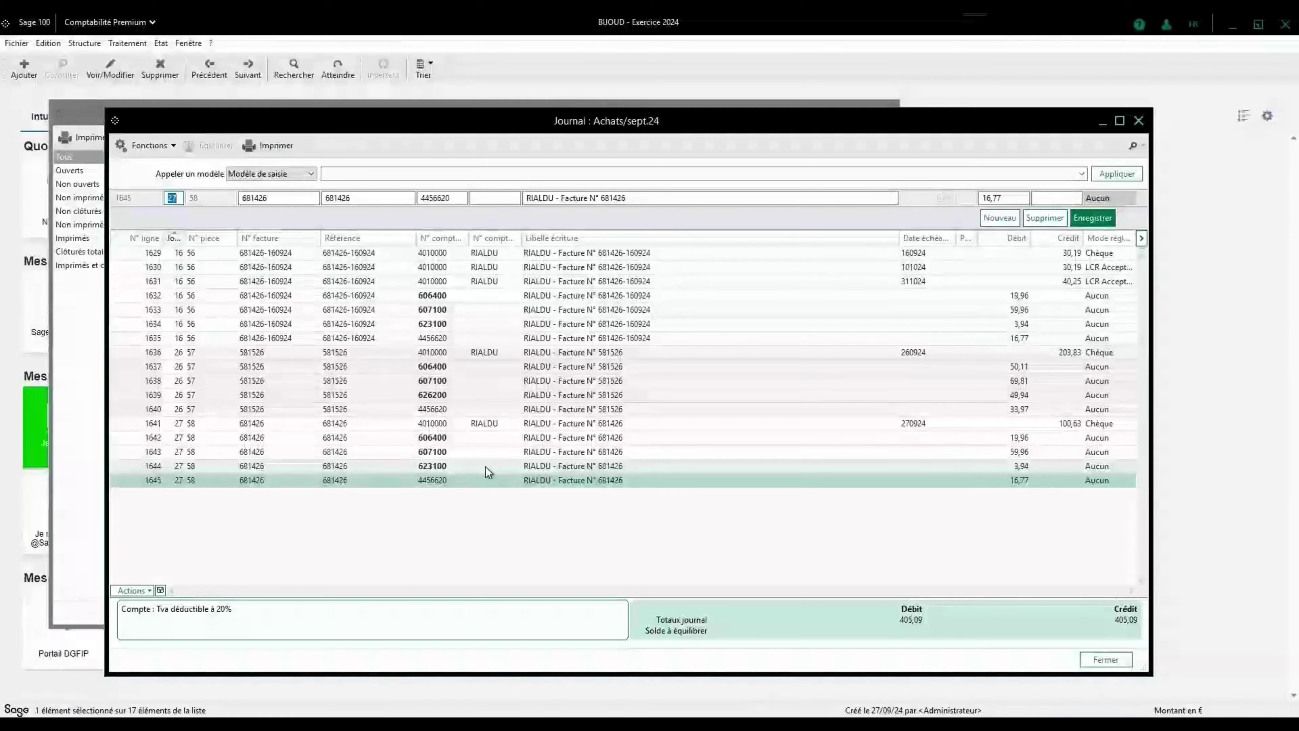
left_click(1139, 122)
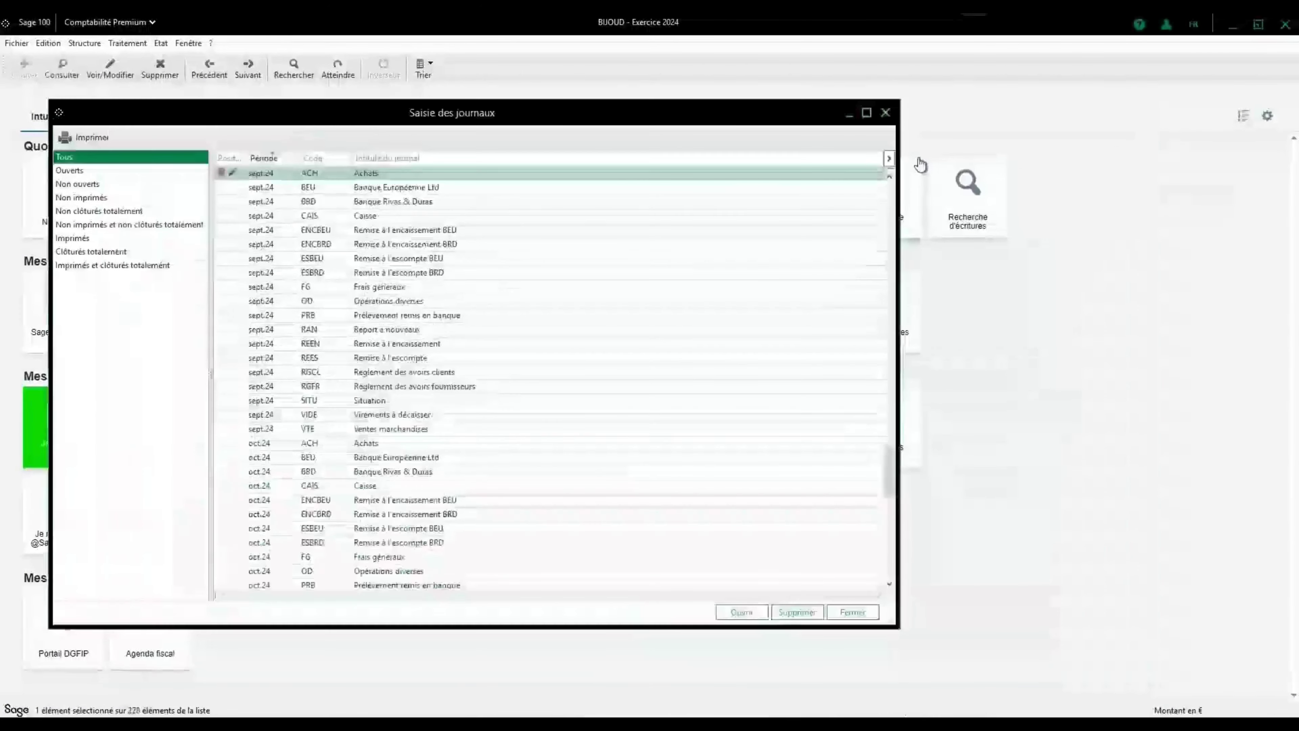
left_click(884, 117)
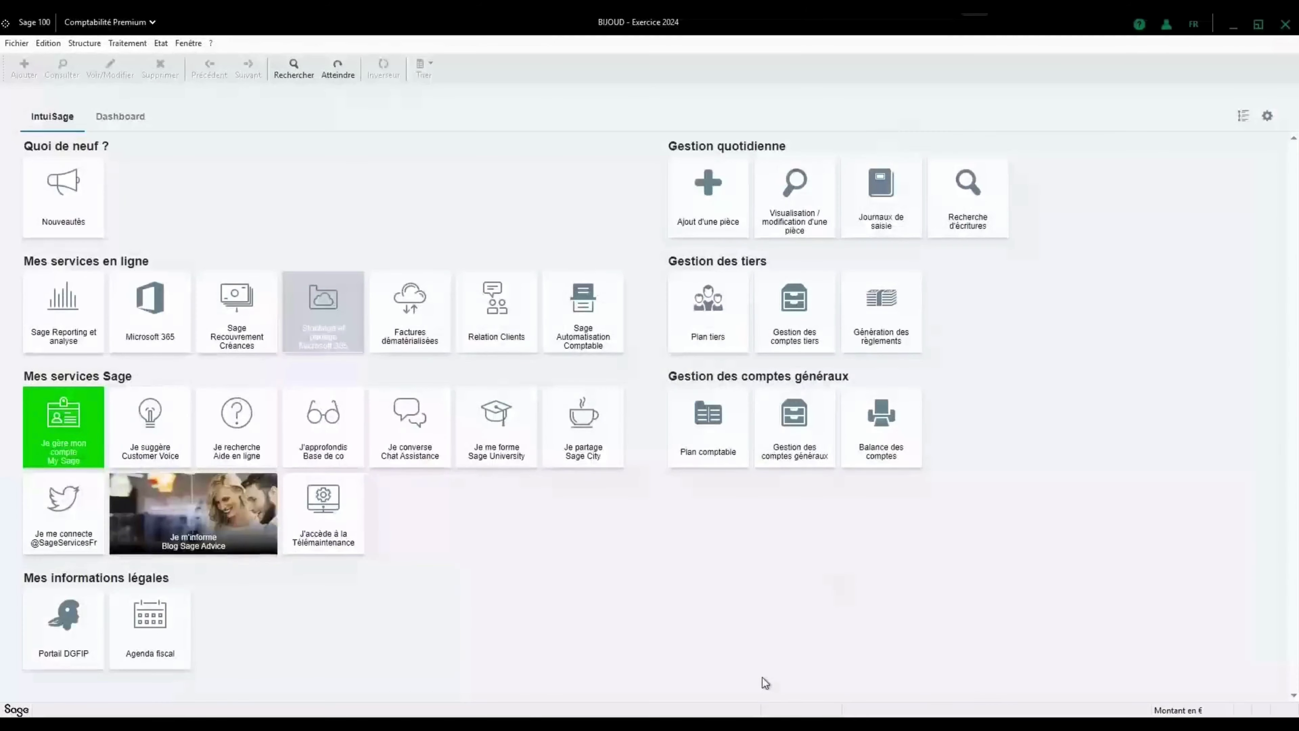
- Switch to Esker, note the ERP identifier of the newest O! LALA invoice FA00016, and switch to Sage 100 Gestion commerciale
key("alt+Tab")
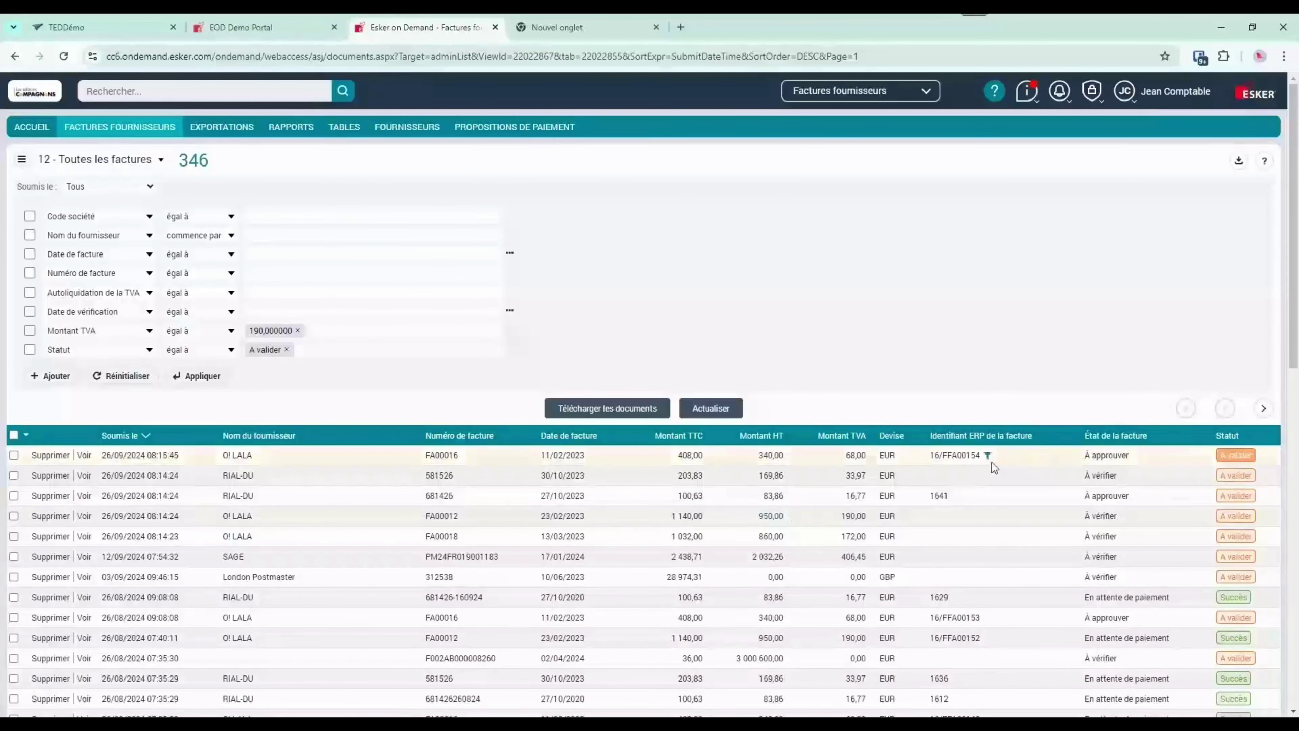
left_click_drag(992, 461, 920, 461)
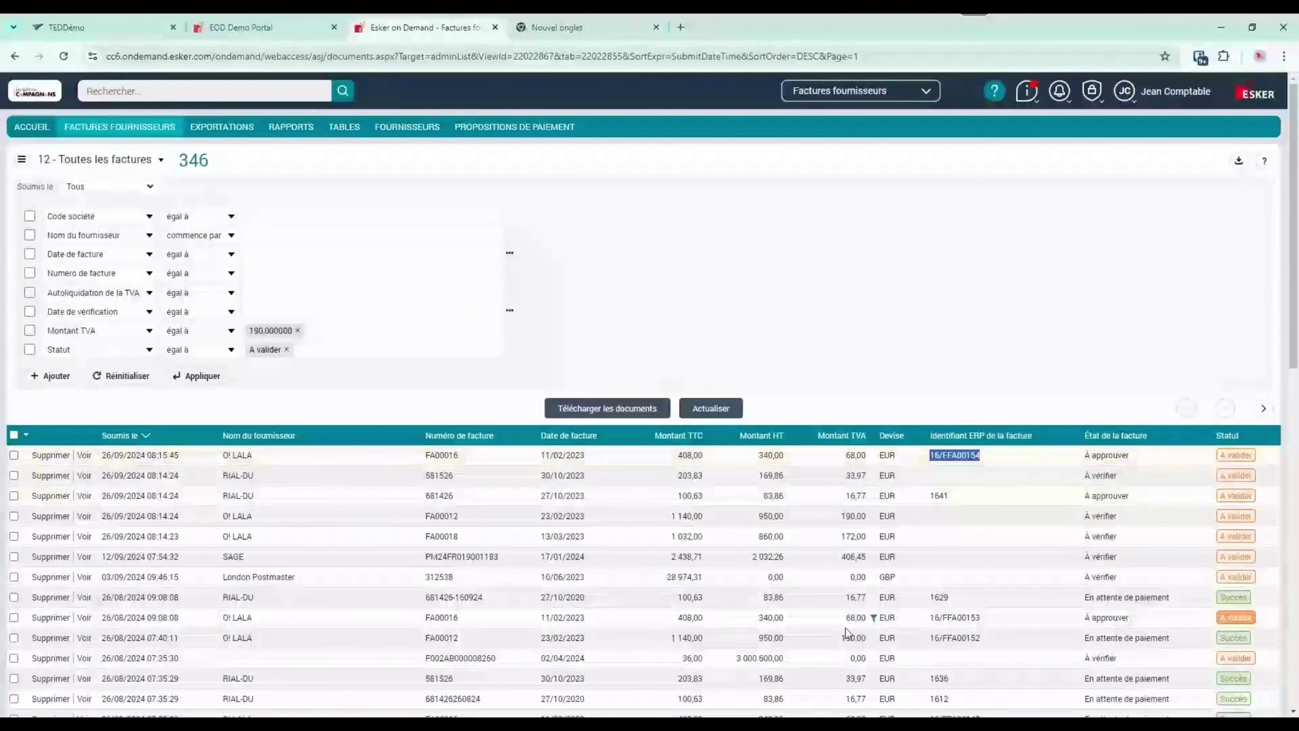
key("alt+Tab")
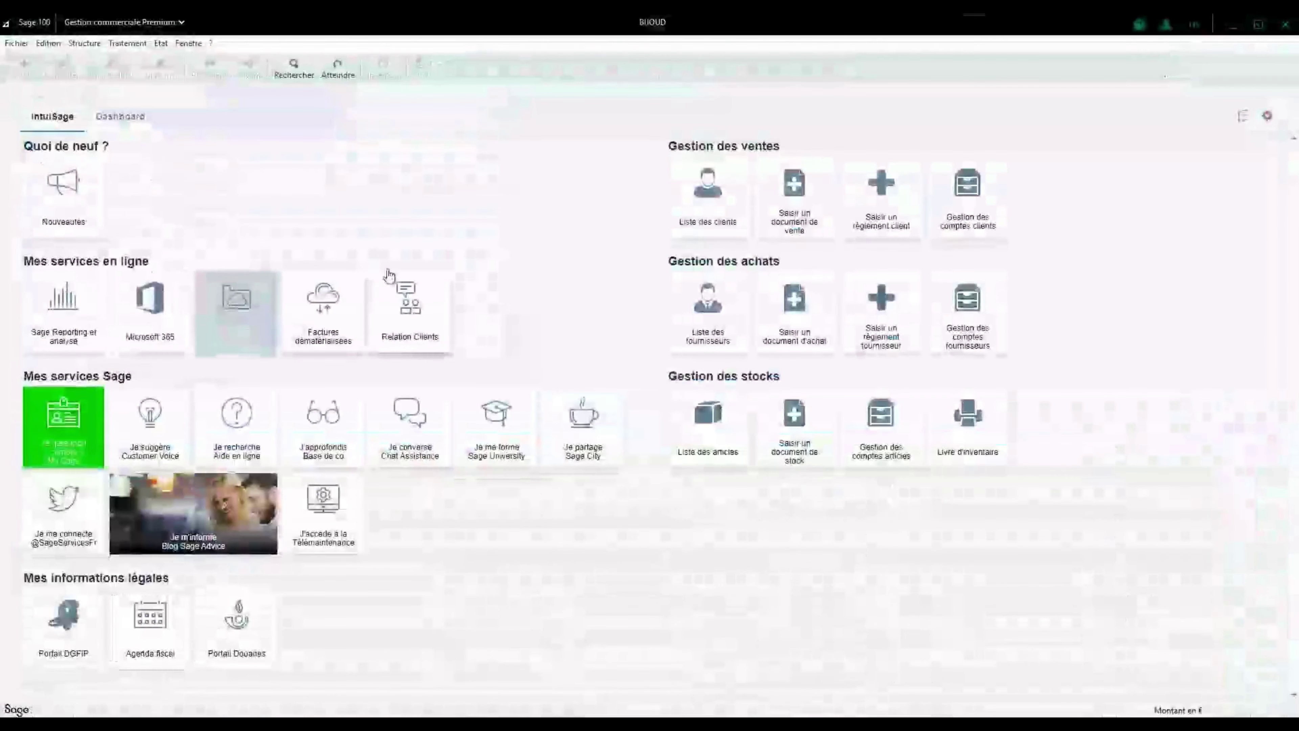
- Open invoice FFA00154 from the purchase invoices in Documents des achats and inspect its ZPORT shipping line
left_click(128, 43)
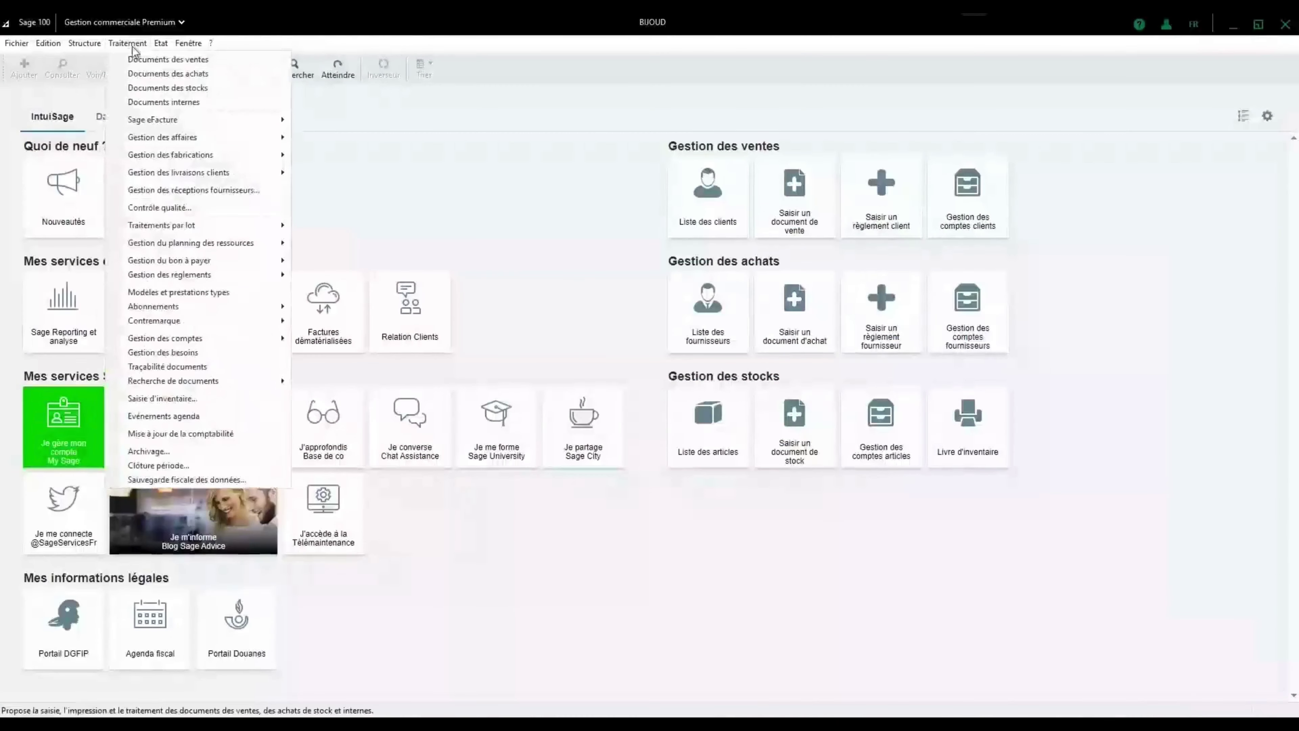
left_click(149, 72)
left_click(187, 289)
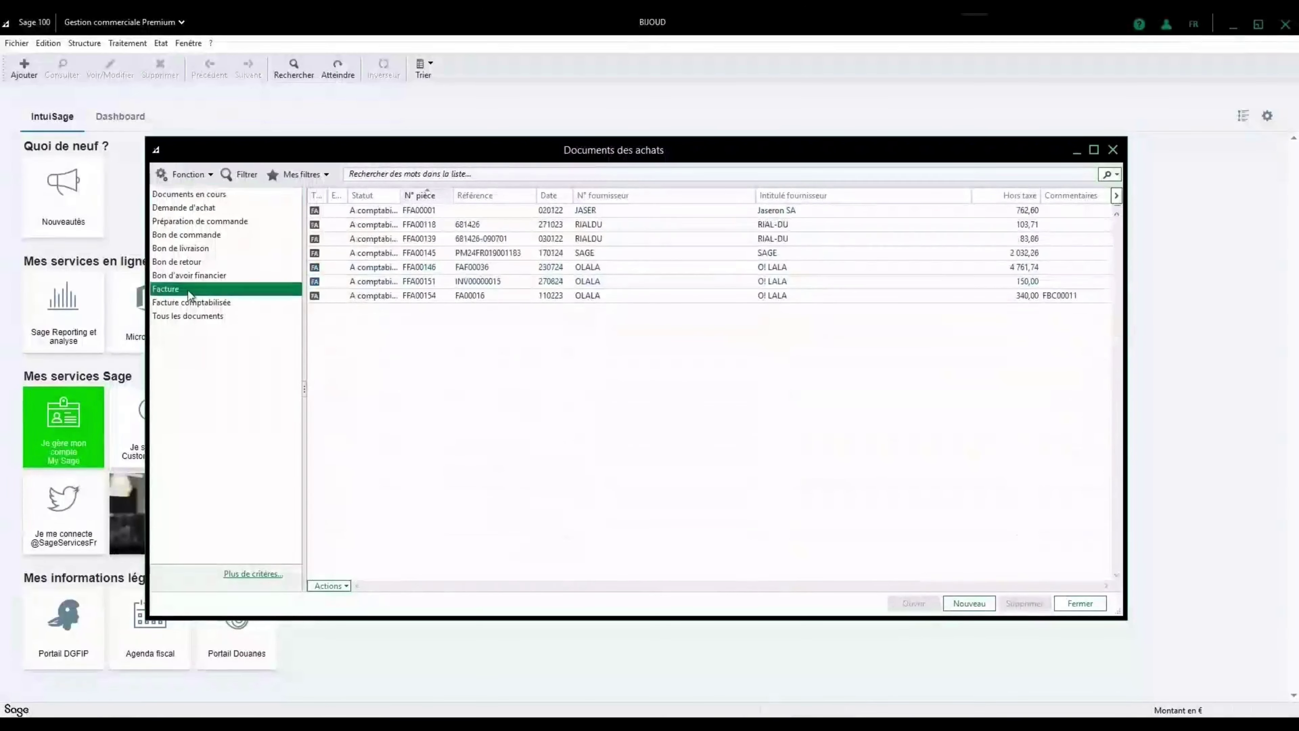
double_click(426, 298)
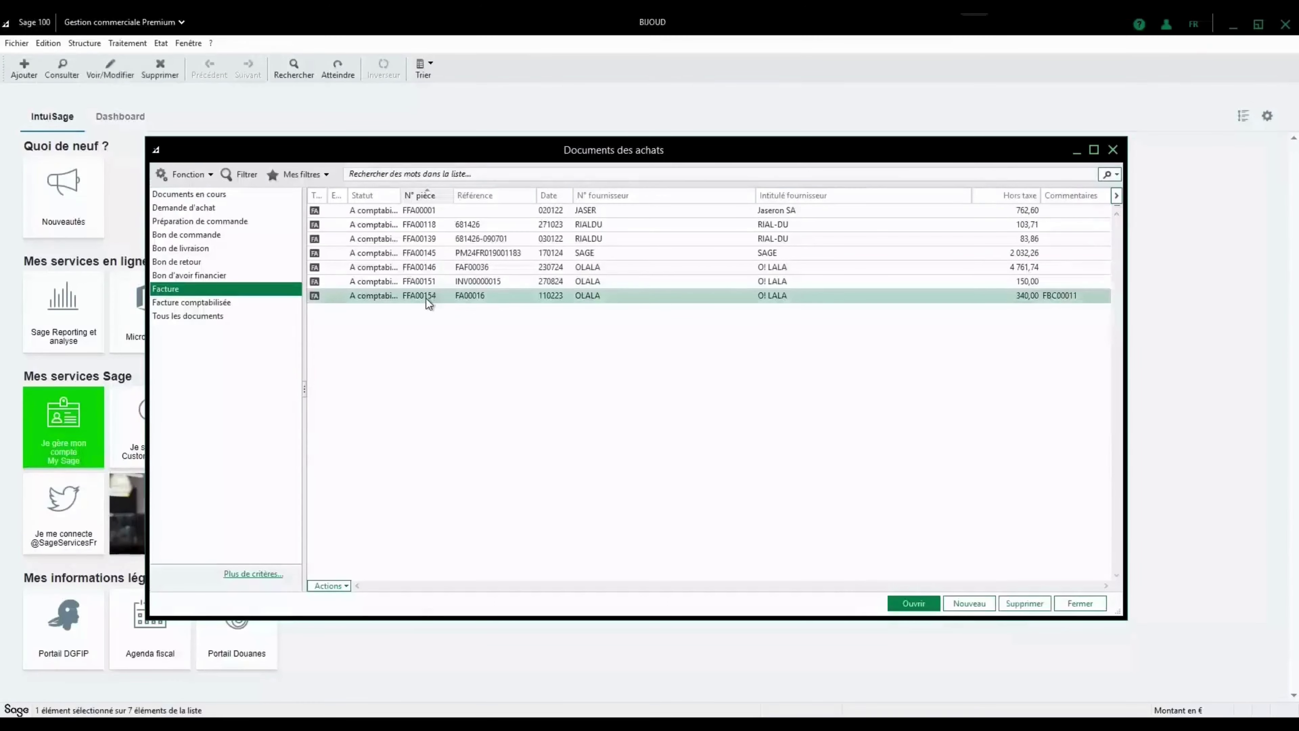
left_click(226, 350)
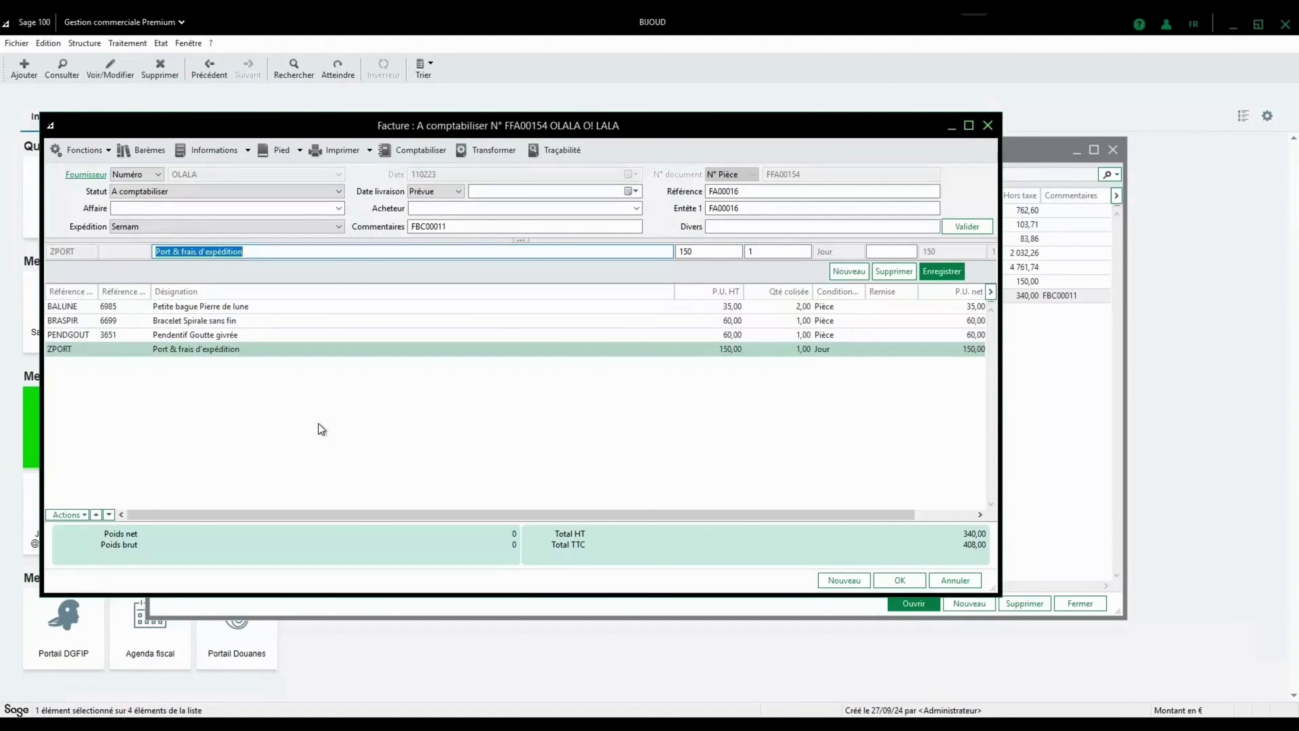
- View the document history of purchase invoice FFA00154, and close the history and the invoice
left_click(109, 151)
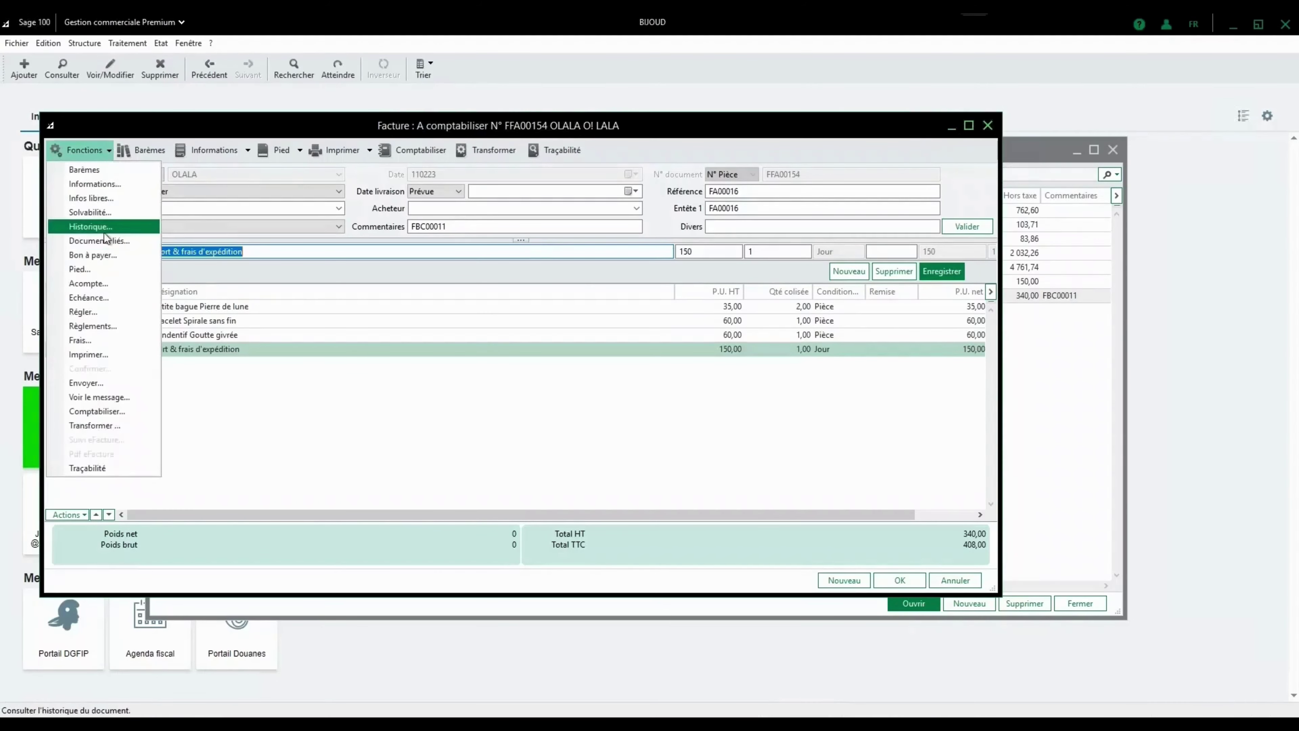
left_click(92, 227)
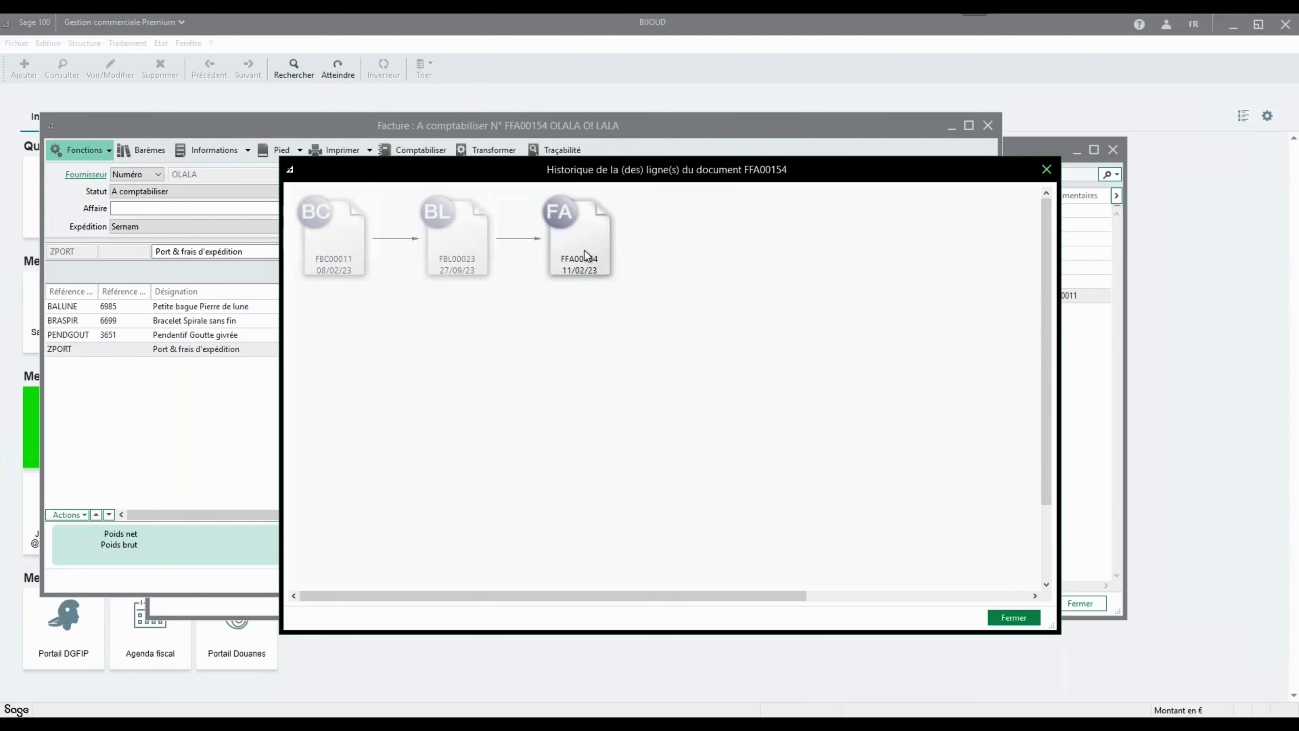
left_click(1013, 617)
left_click(901, 580)
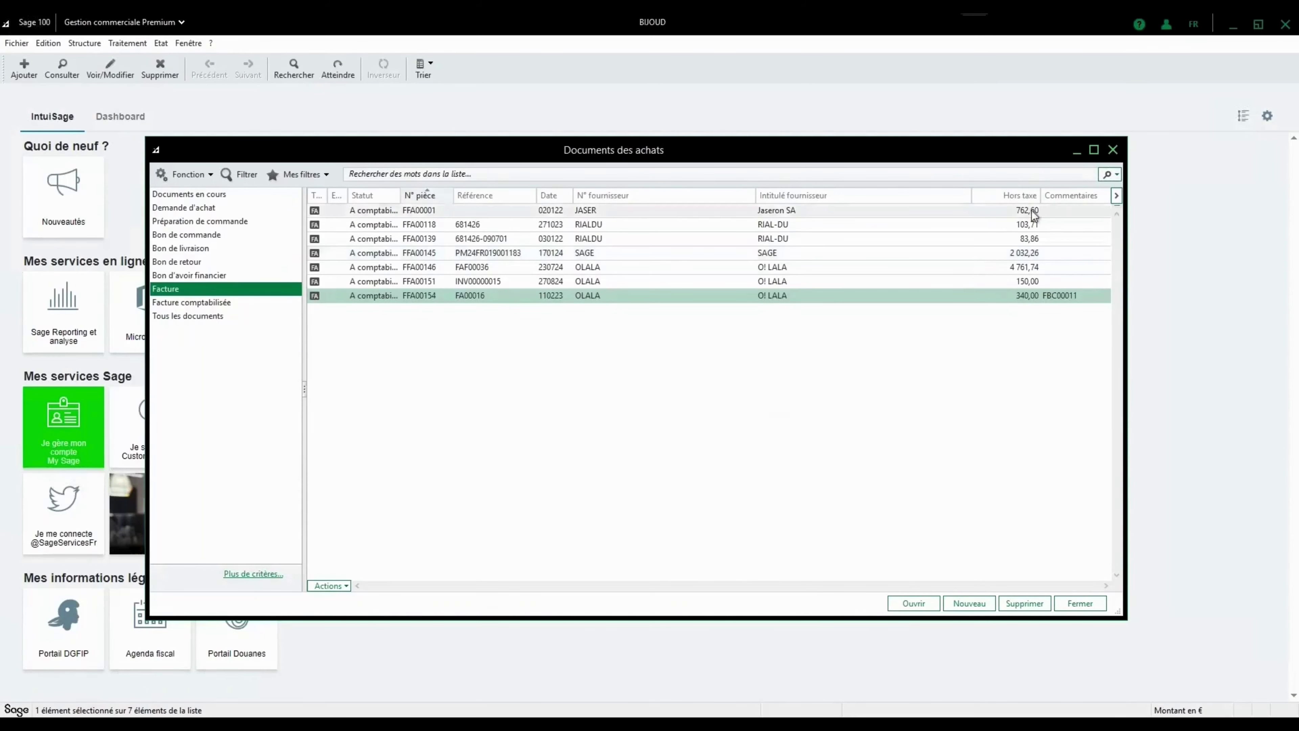
- Reopen purchase invoice FFA00154, check its Bon à payer history, and close both windows without changes
double_click(458, 300)
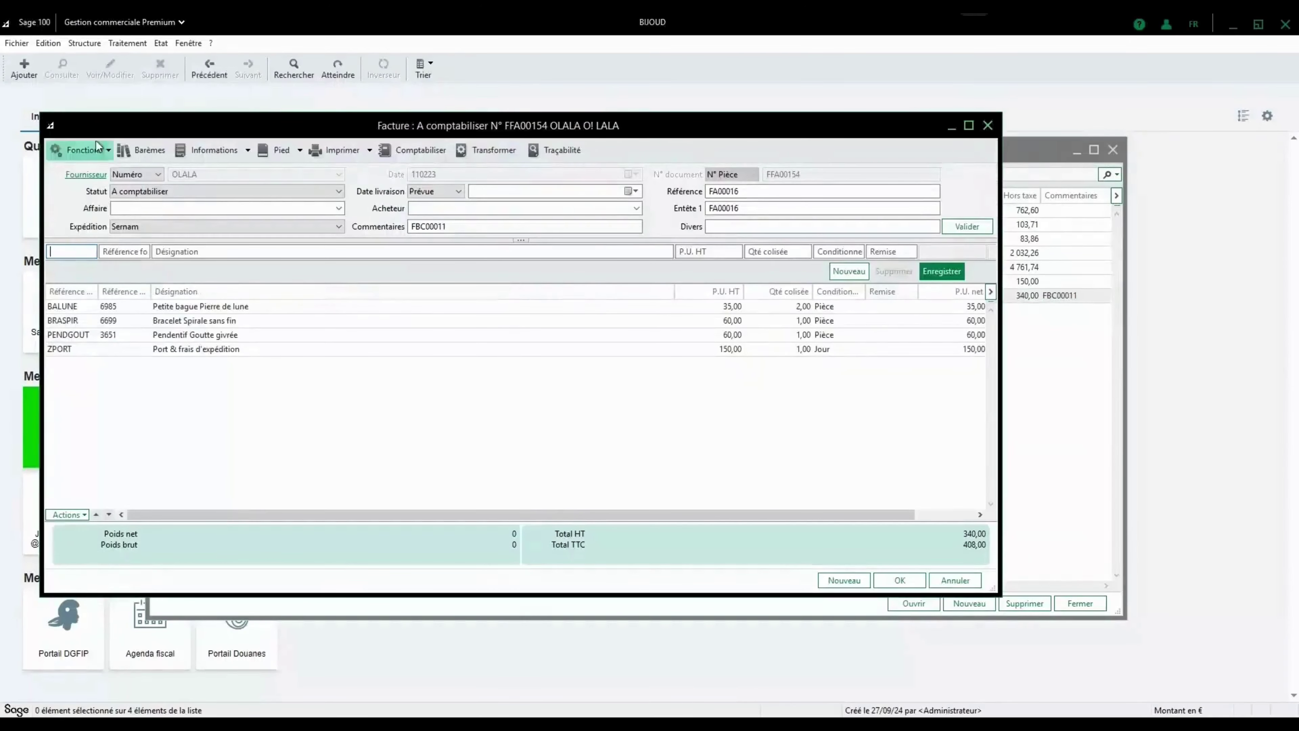
left_click(97, 153)
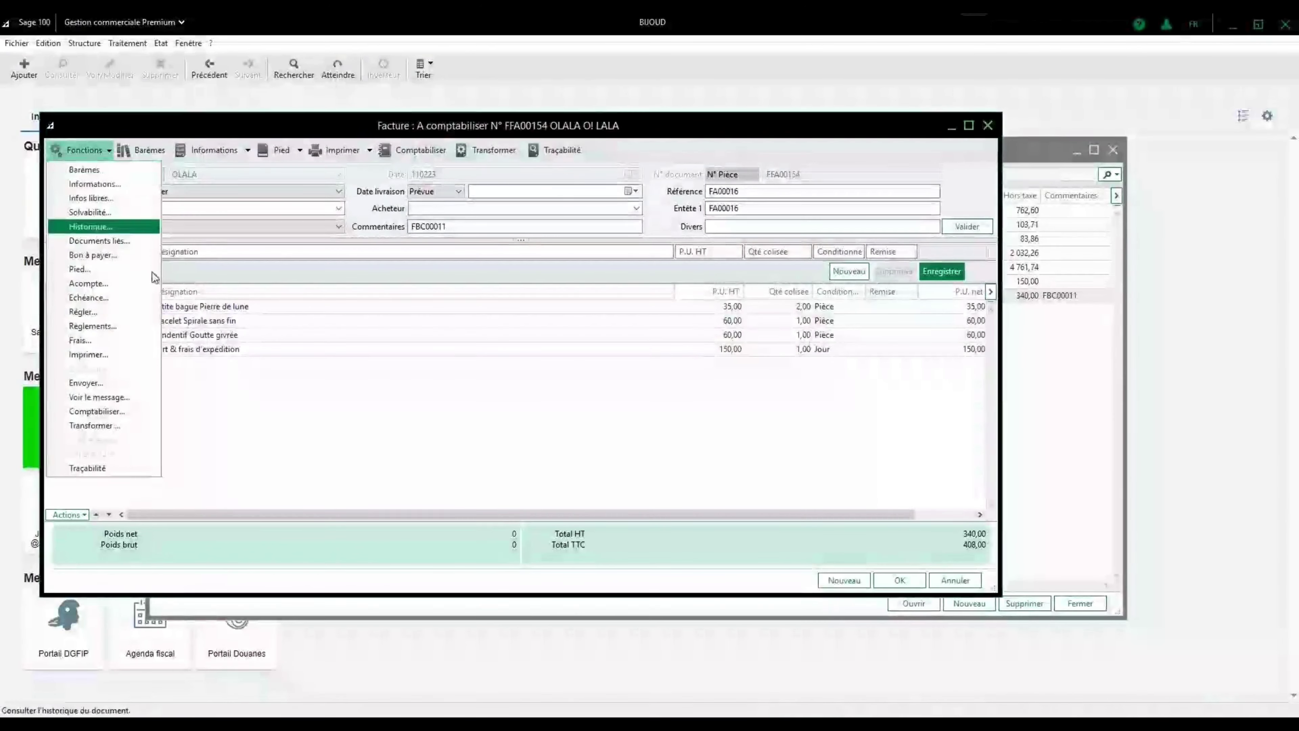
left_click(103, 256)
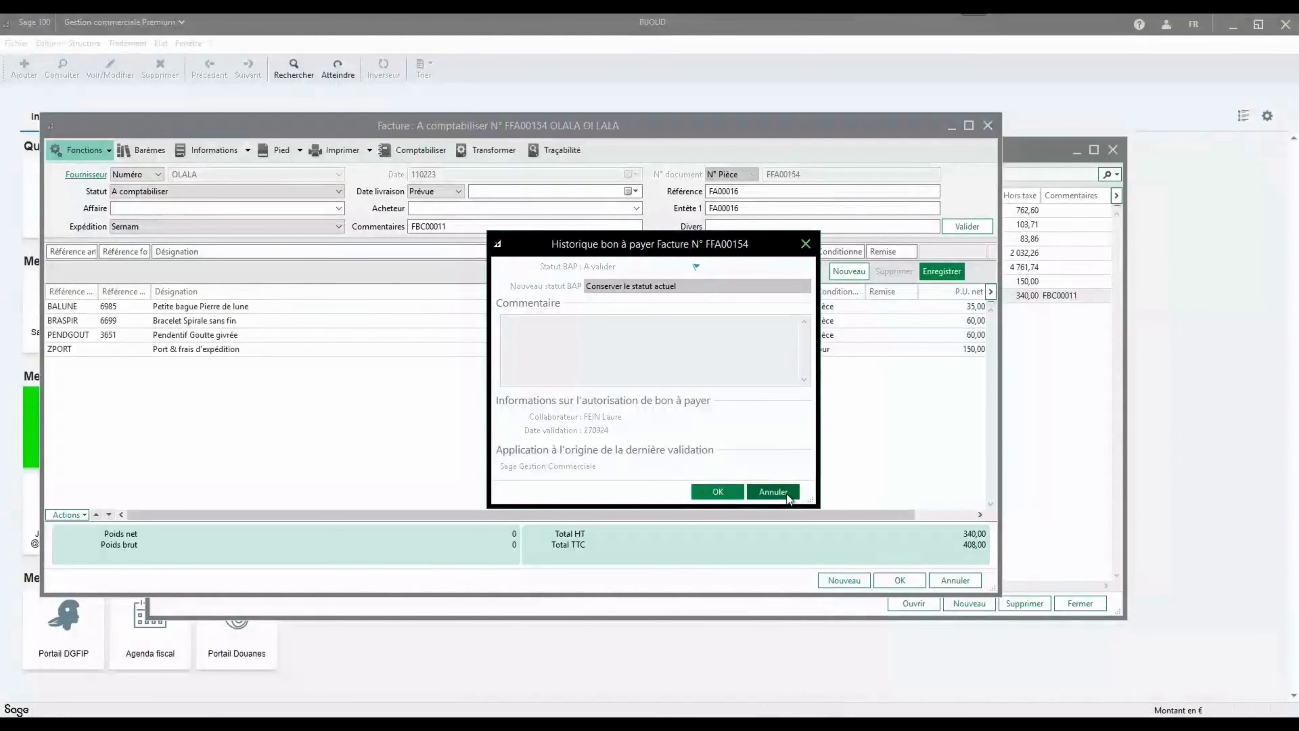
left_click(773, 492)
left_click(954, 579)
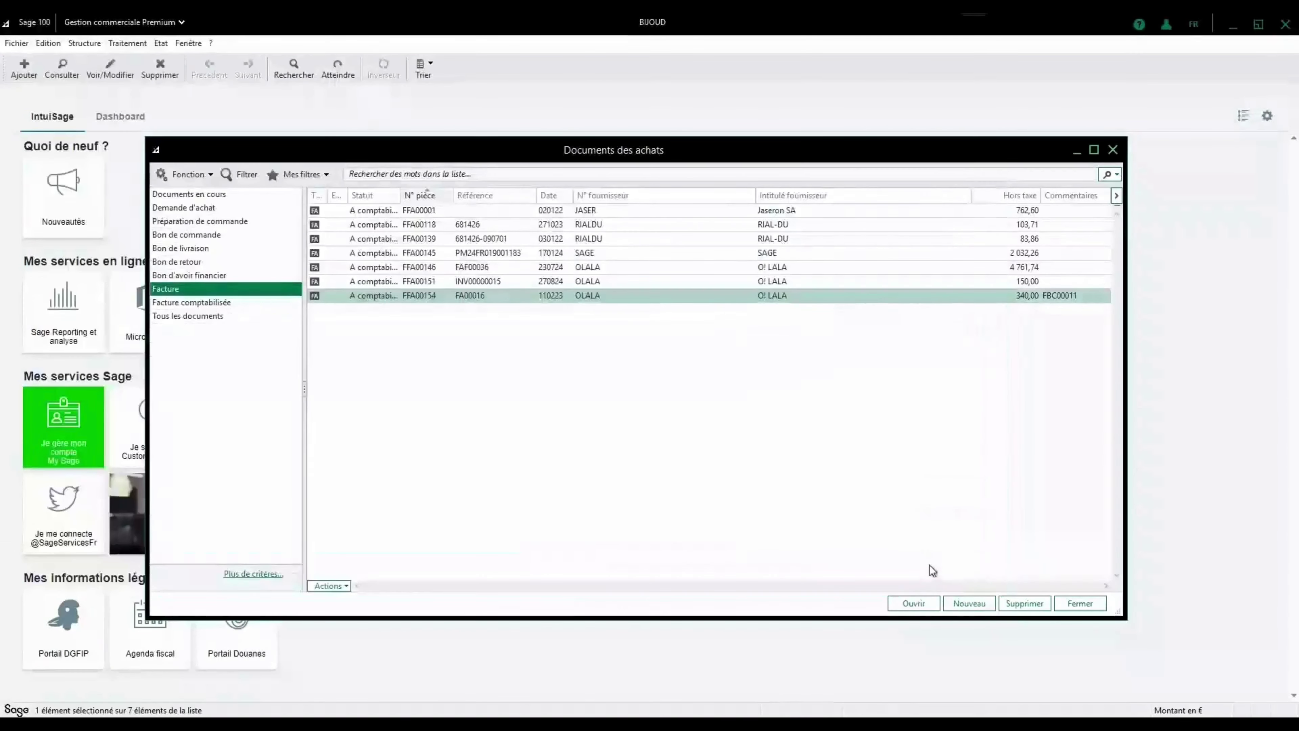
- Switch to Esker, open the newest O! LALA invoice FA00016, and check the pending approver in its workflow
key("alt+Tab")
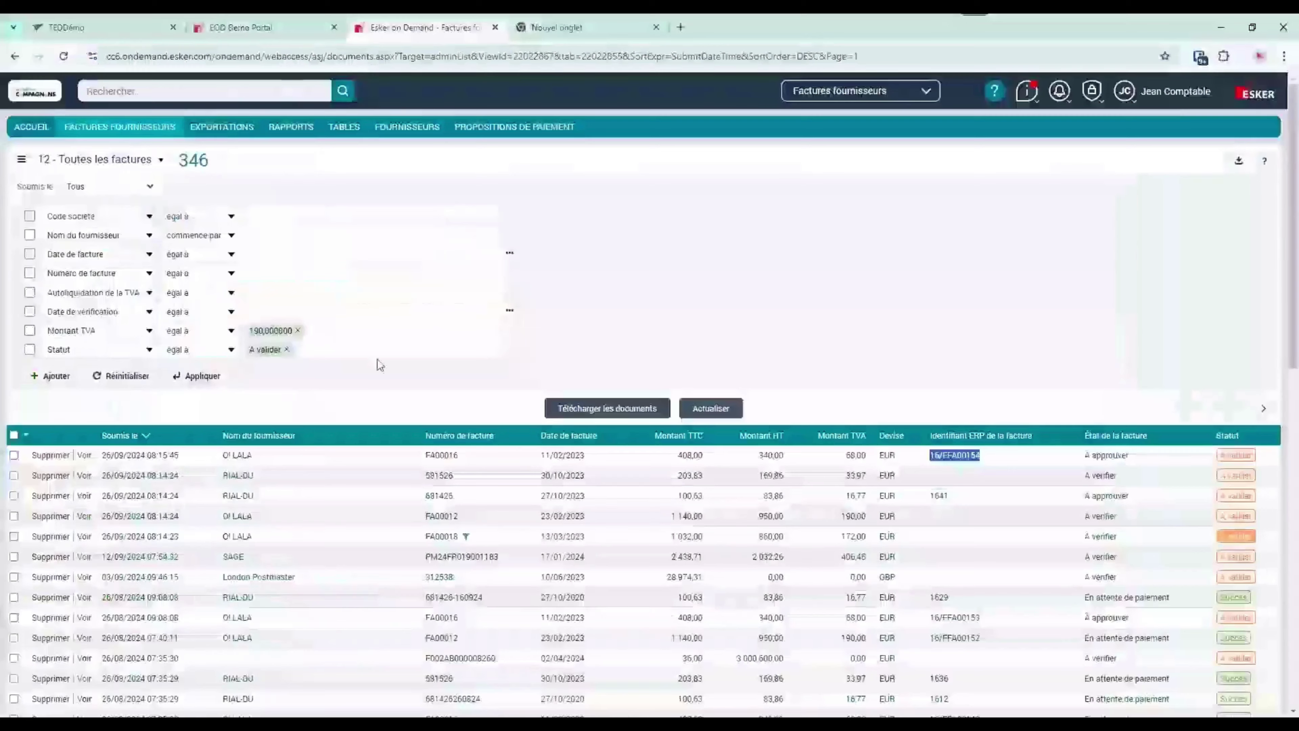
left_click(691, 455)
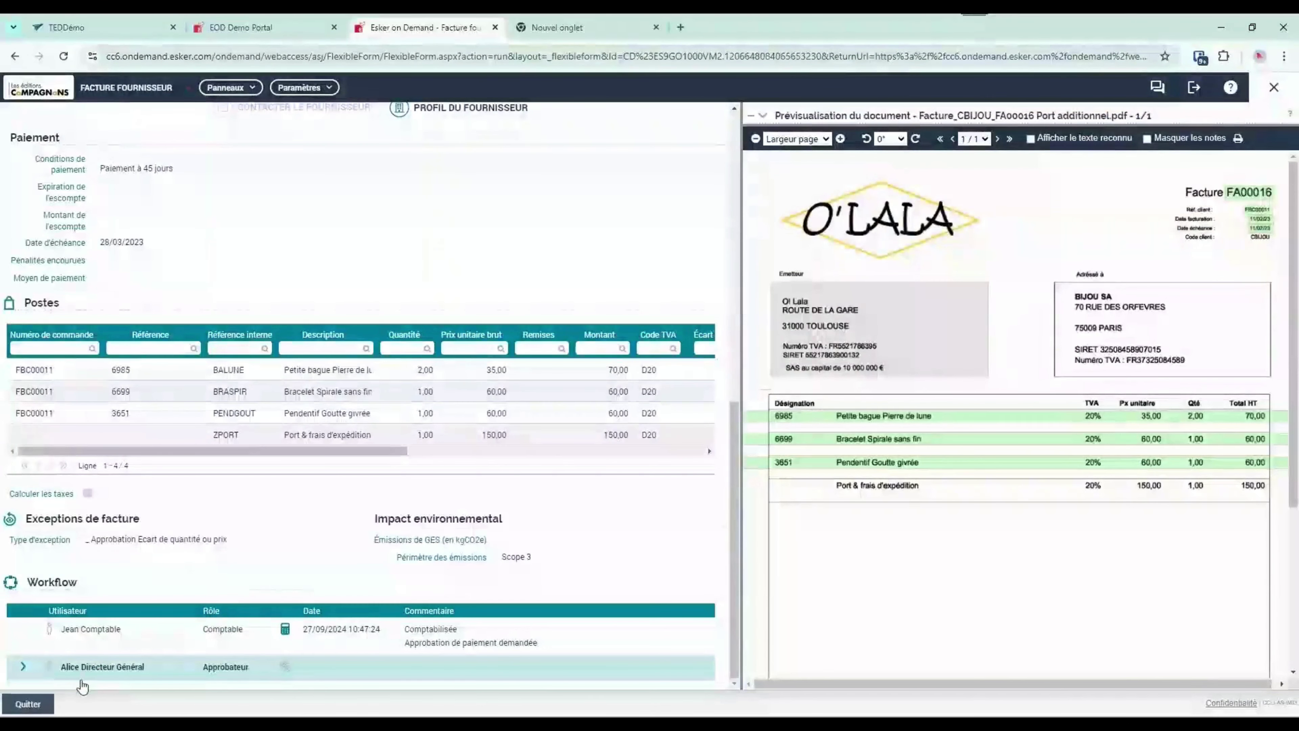
left_click_drag(62, 667, 154, 674)
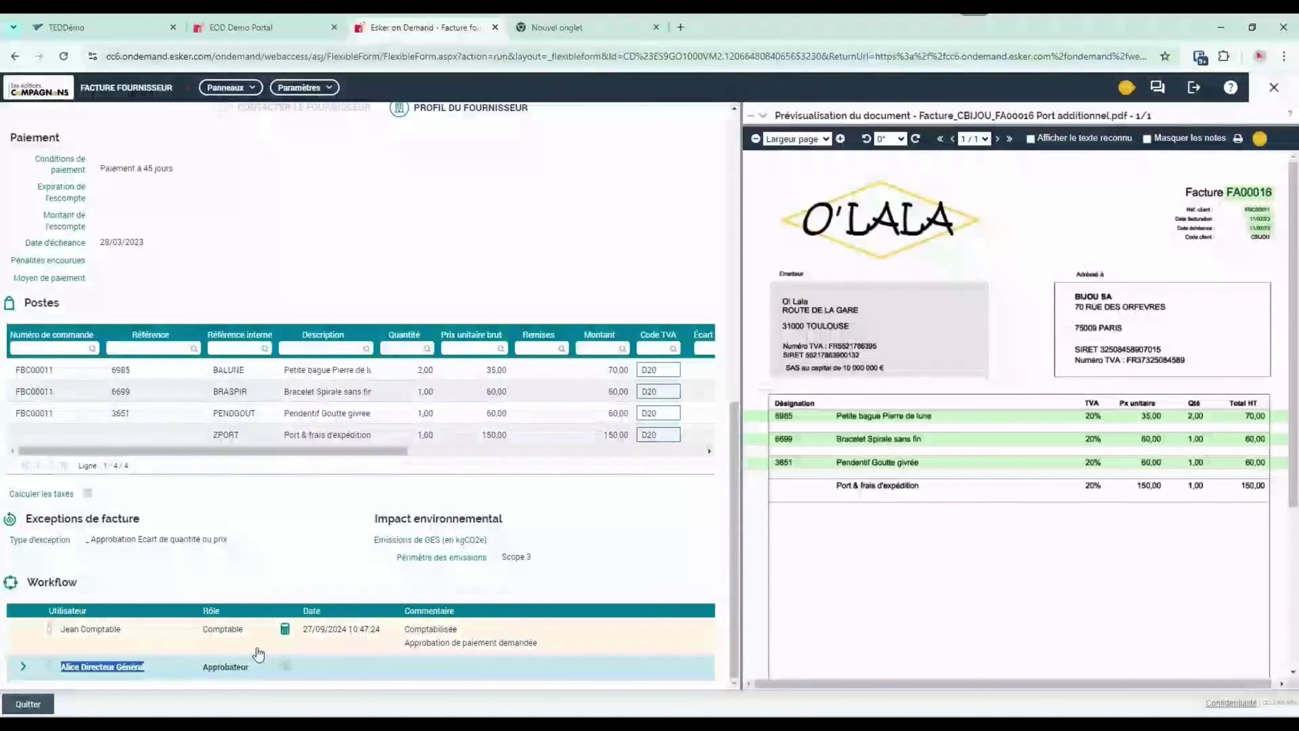
- Connect to Esker as the CEO user from the EOD Demo Portal and display the list of invoices to approve
left_click(241, 27)
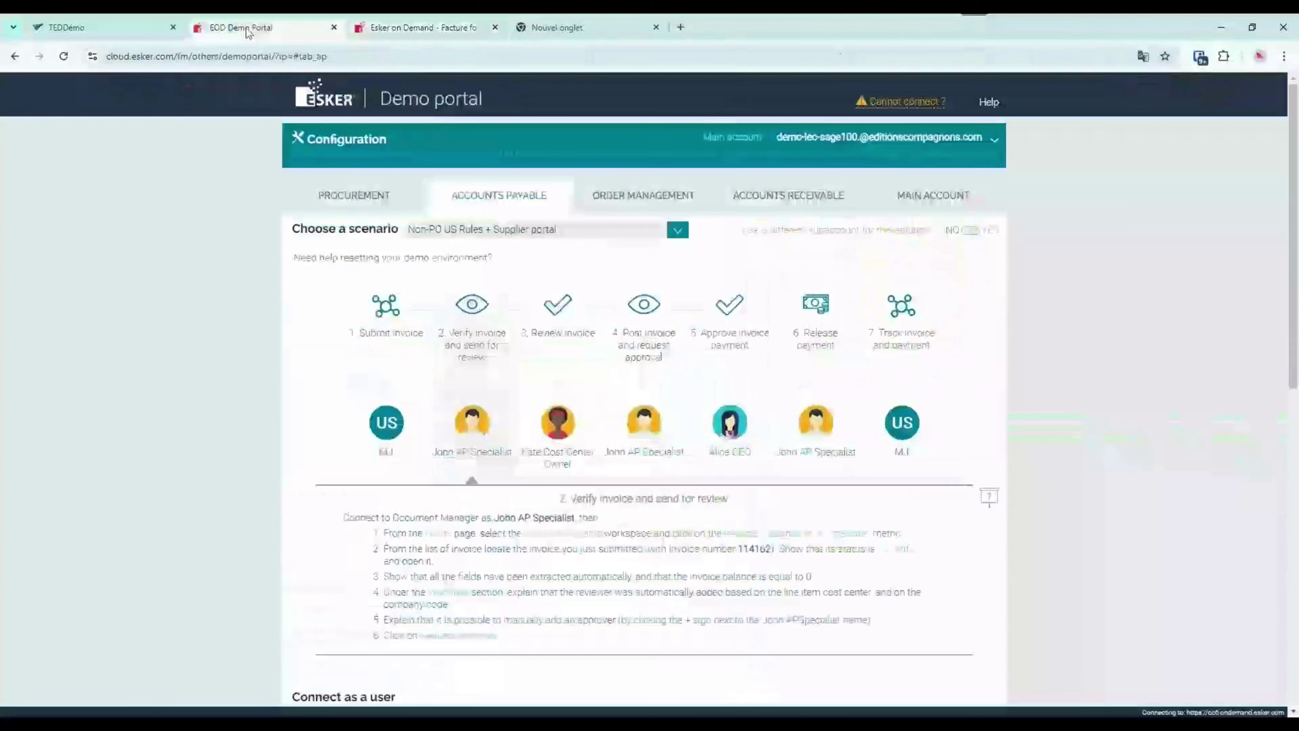
scroll(824, 487, "down", 8)
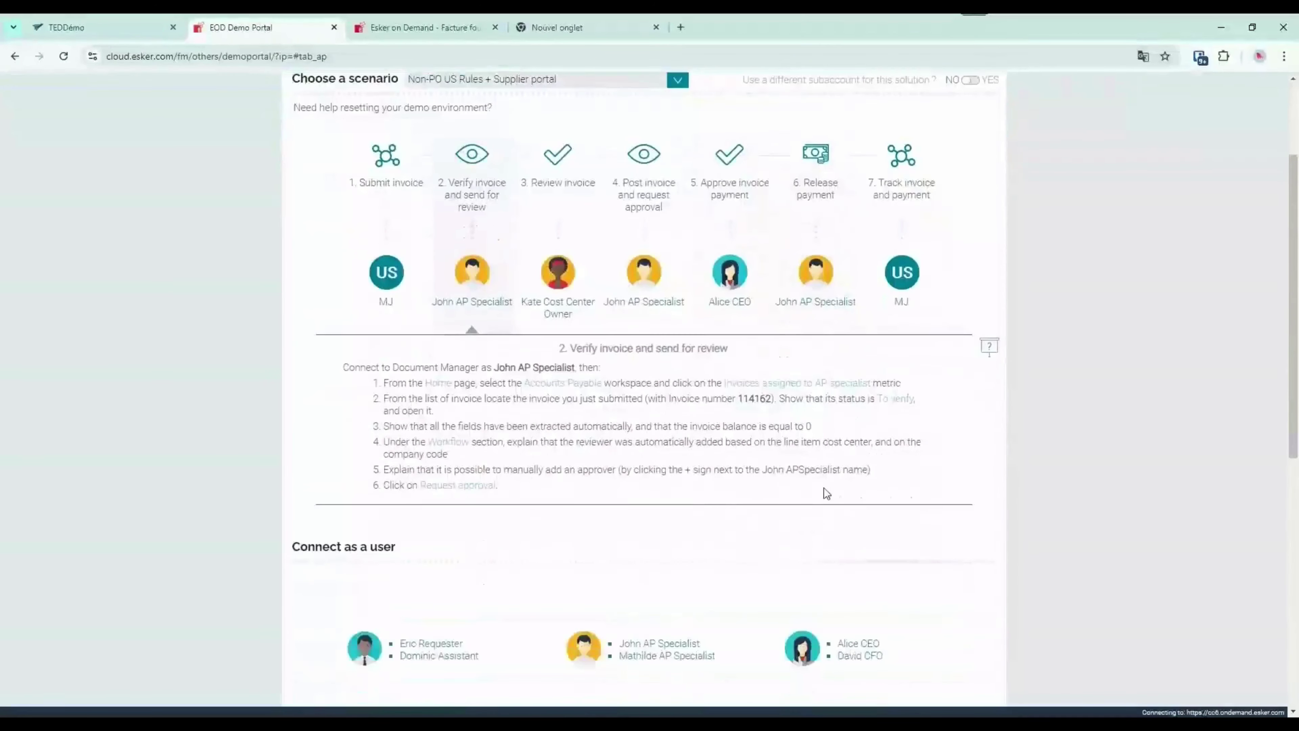
left_click(858, 324)
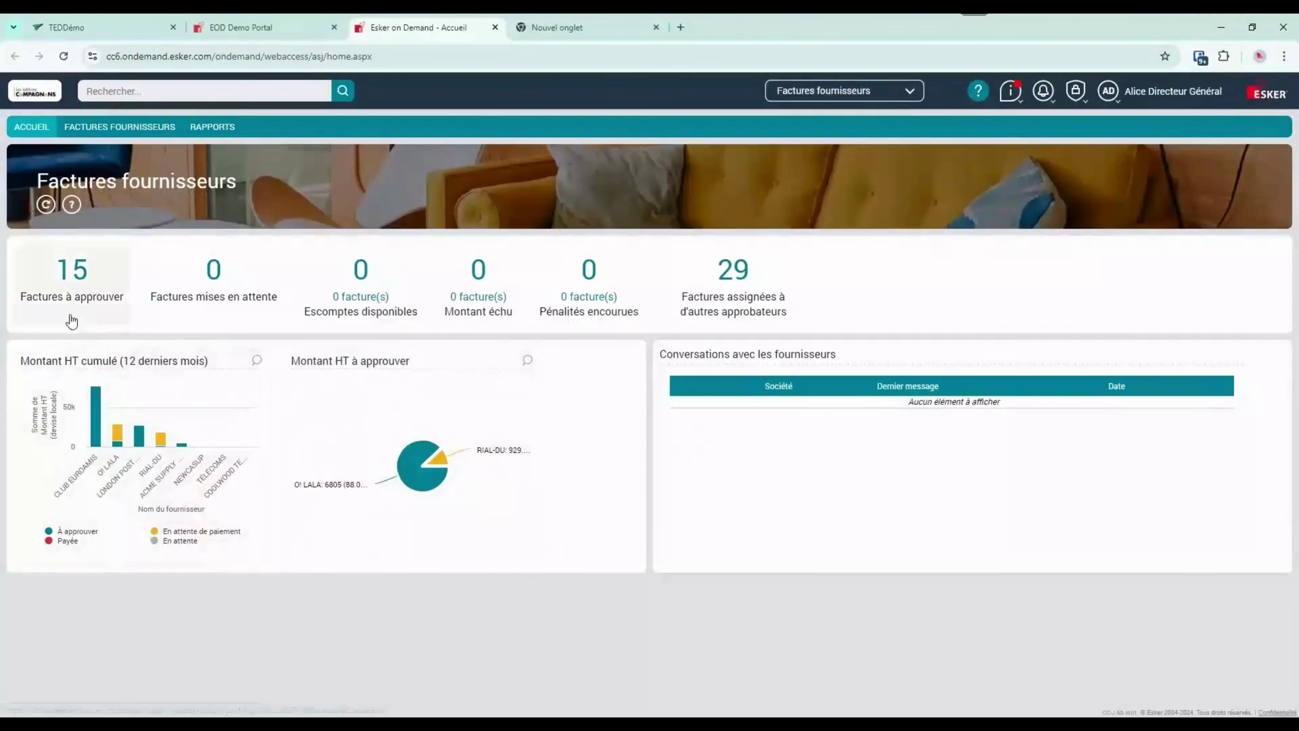
left_click(85, 279)
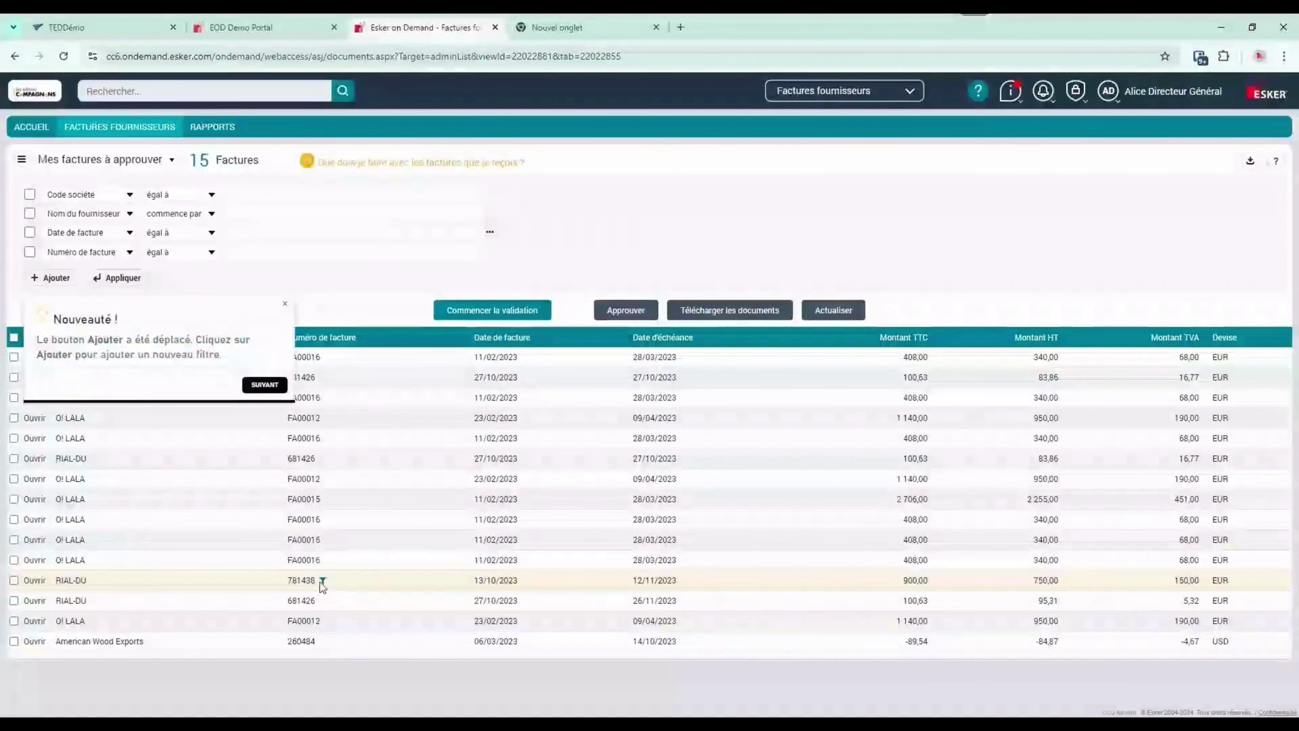
left_click(285, 304)
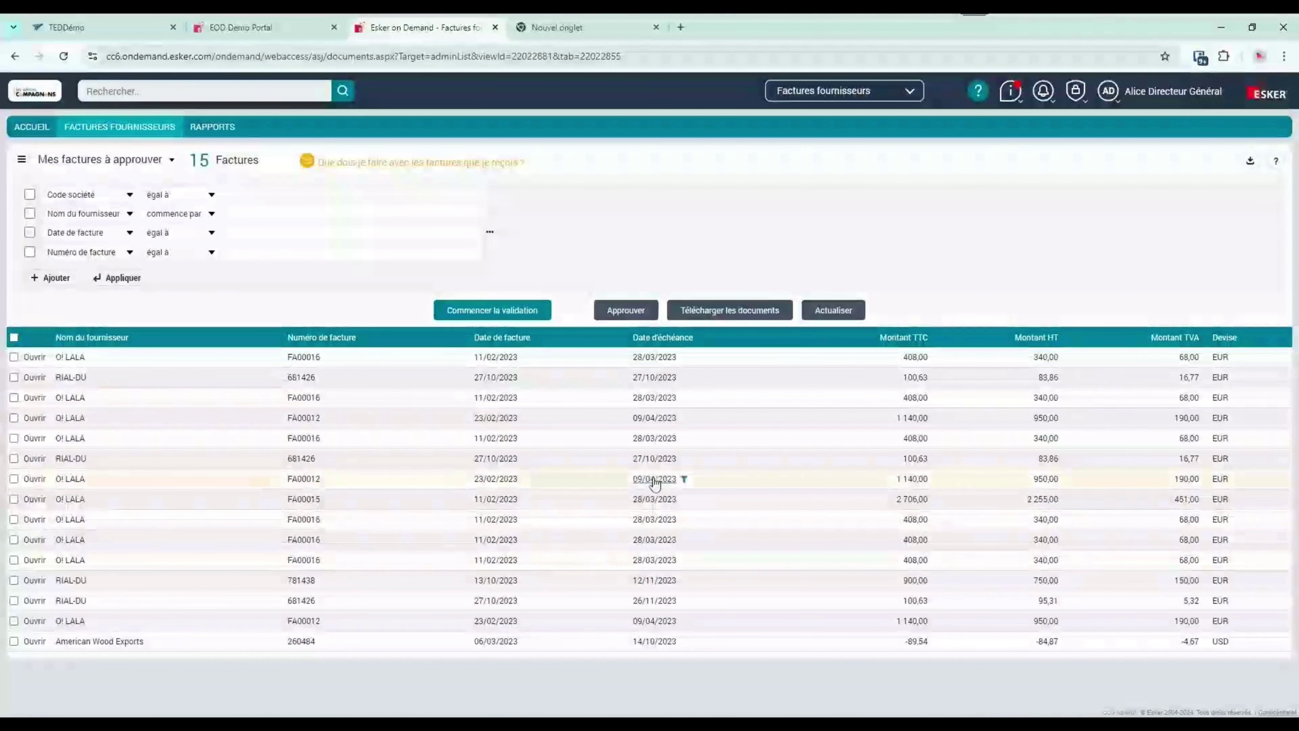
- Open the first listed Rial-DU invoice 681426, review its line items and workflow comments, and approve it for payment
left_click(71, 378)
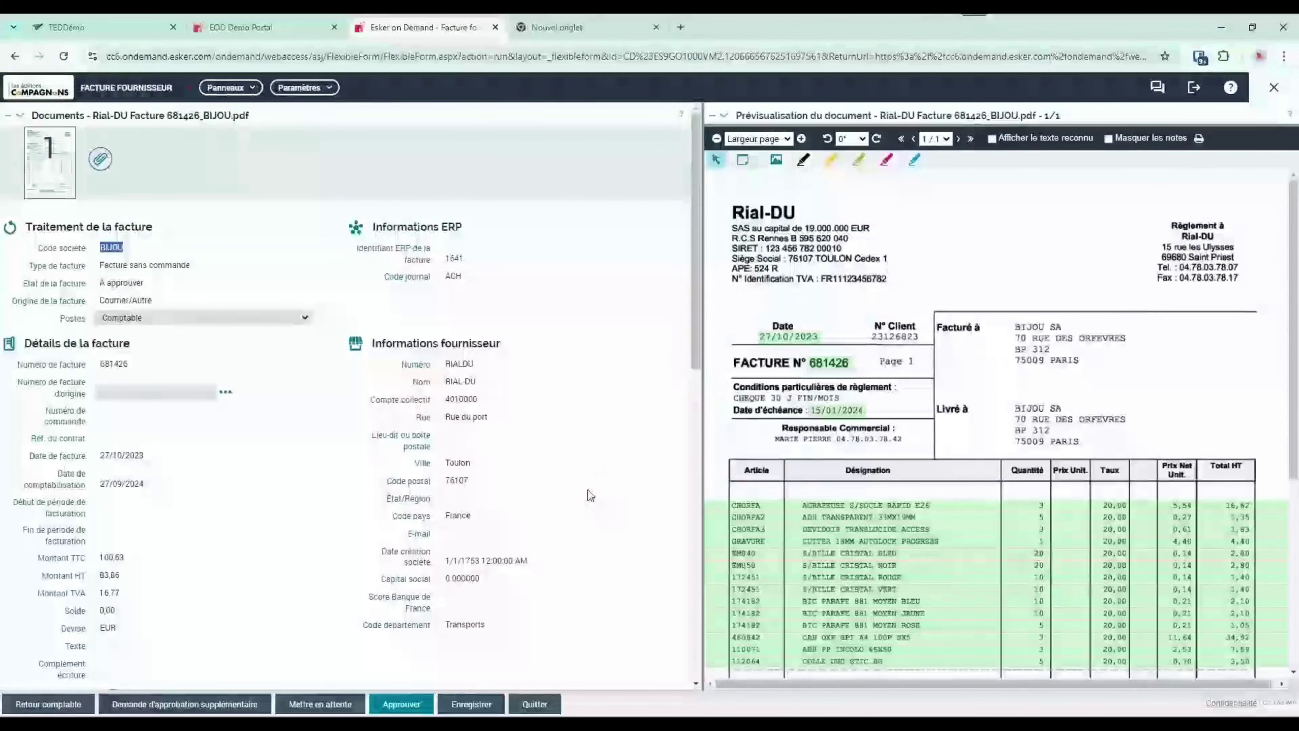
scroll(589, 494, "down", 15)
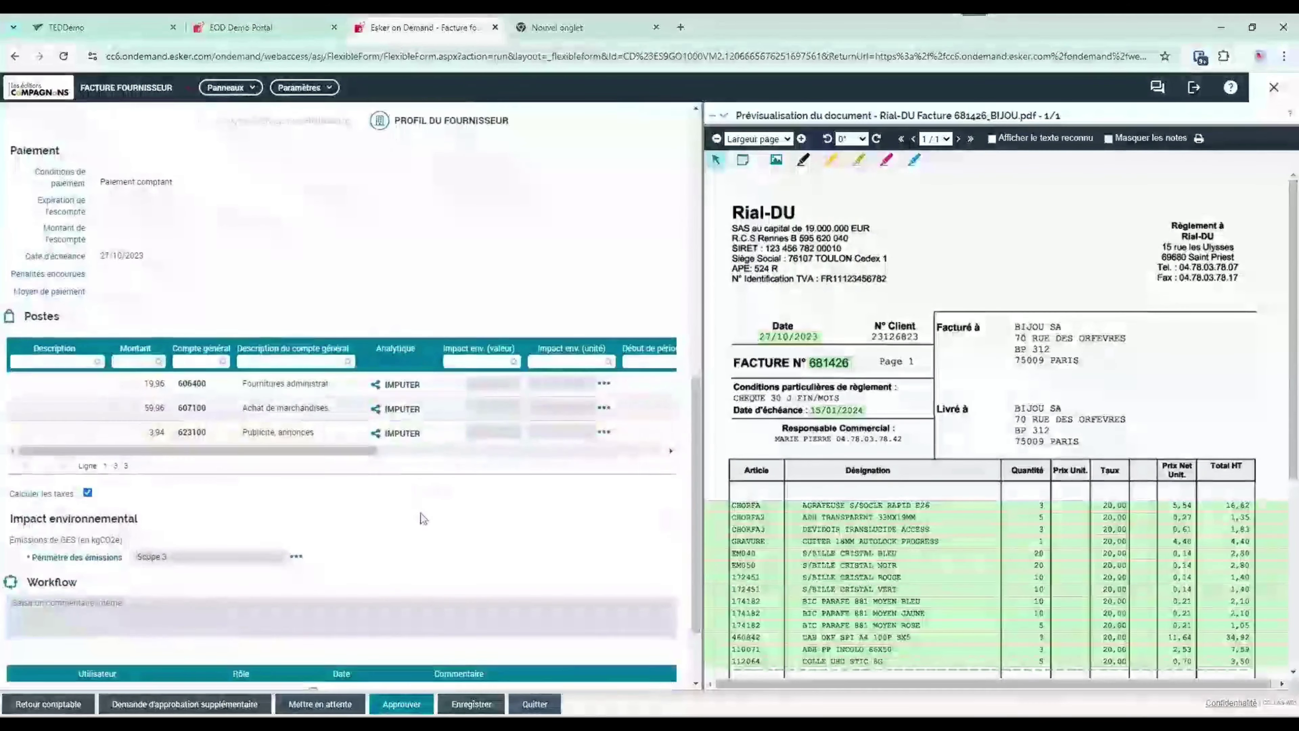
scroll(420, 513, "down", 2)
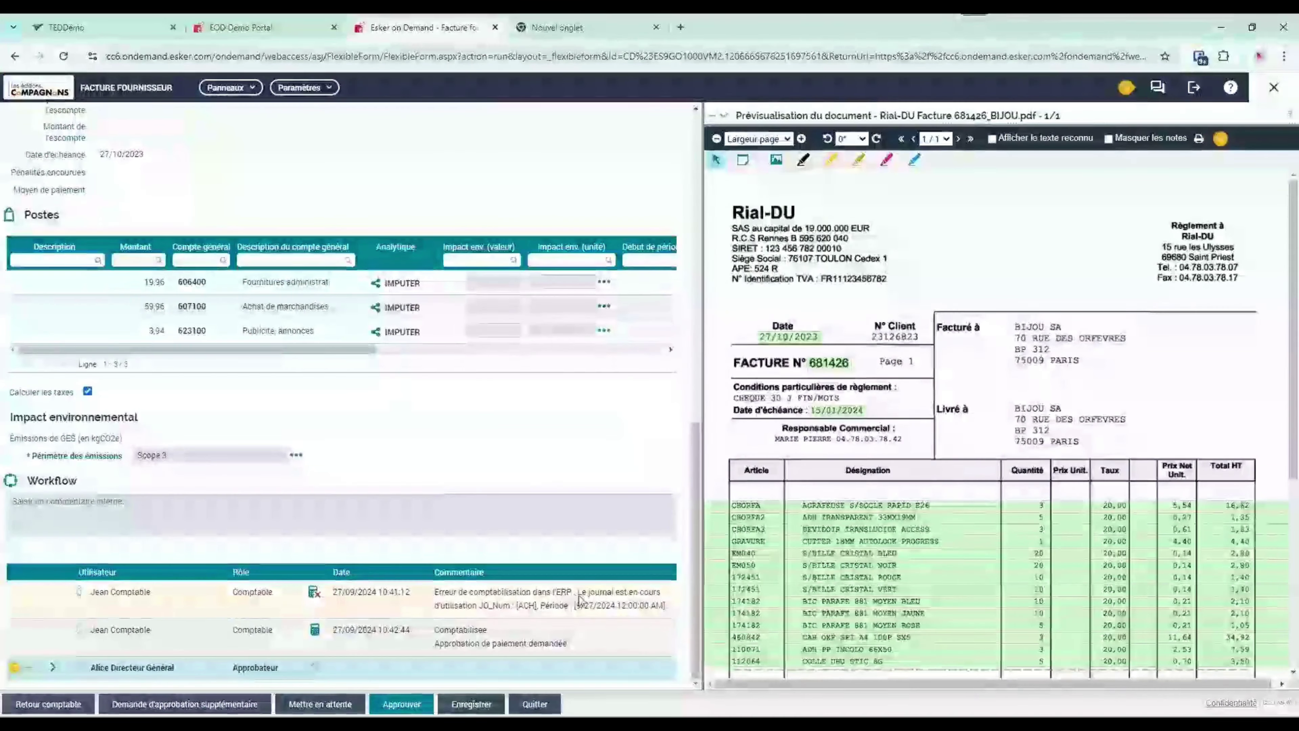
left_click_drag(579, 599, 665, 606)
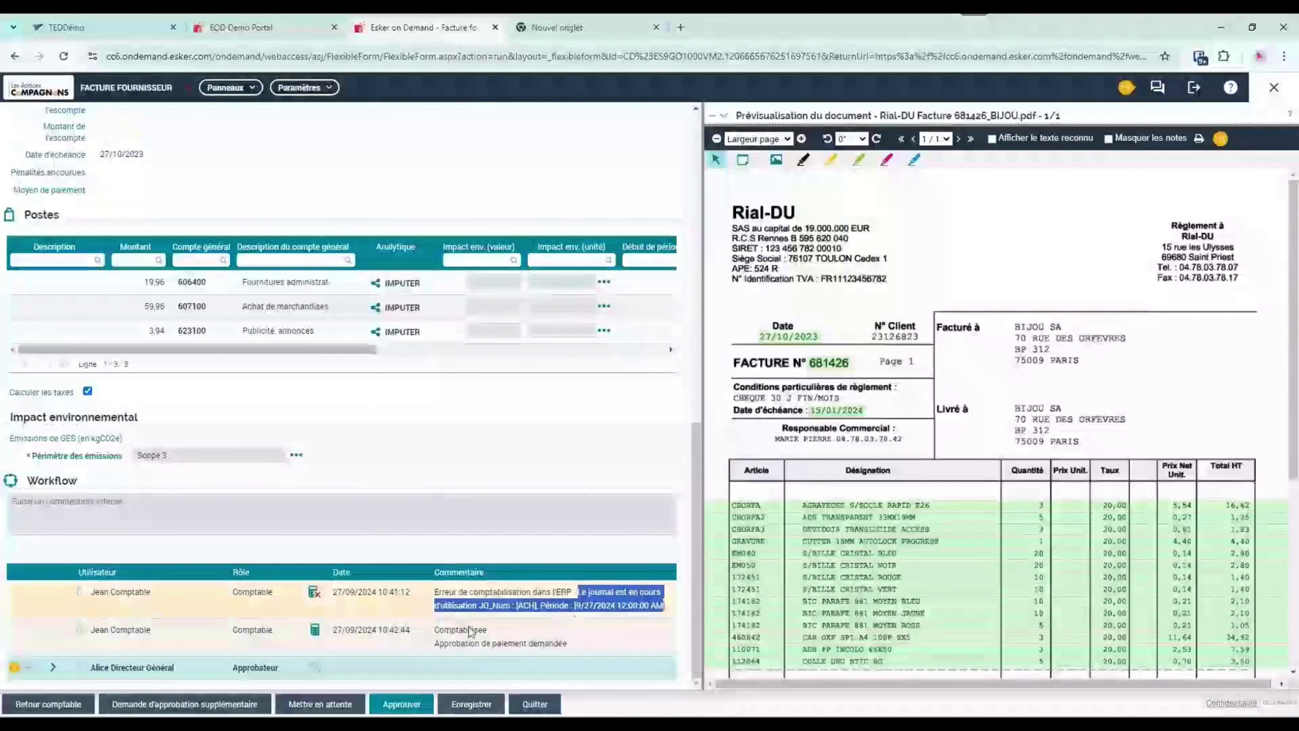
left_click(402, 704)
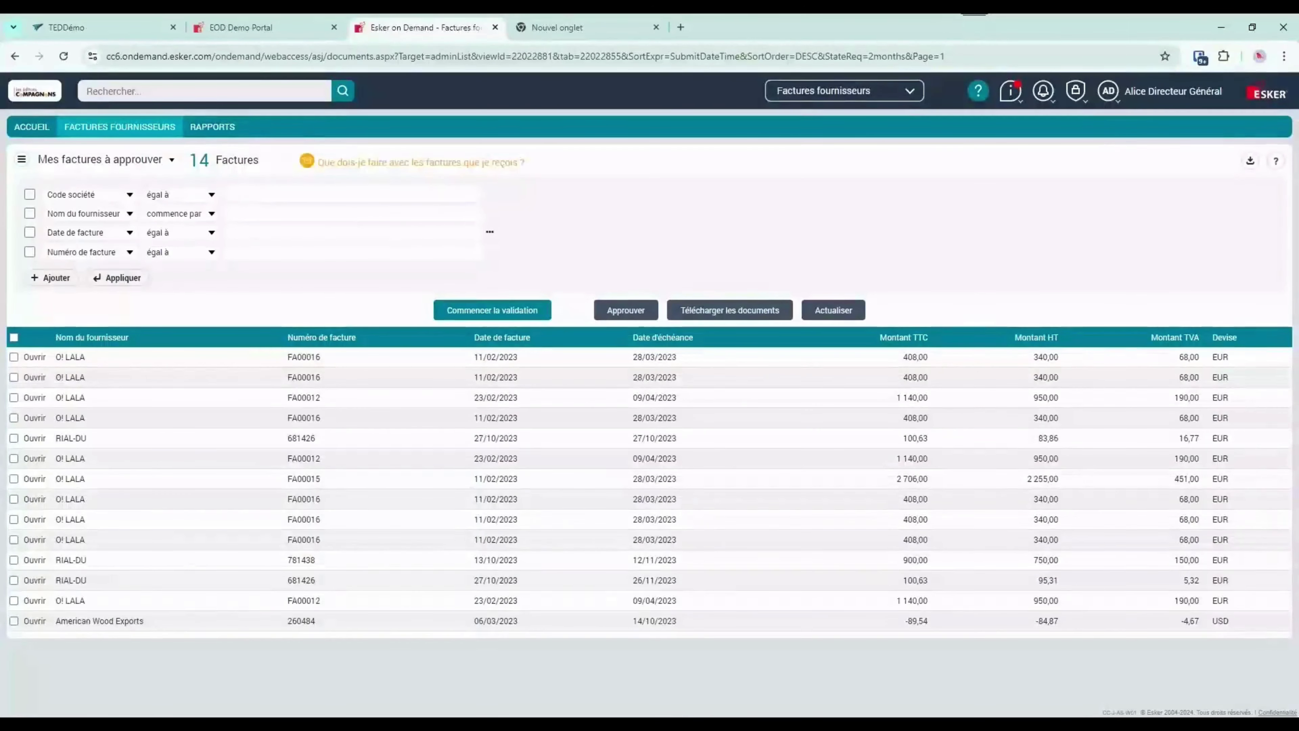
- Open the first listed O! LALA invoice FA00016, review its line items and workflow, and approve it for payment
left_click(304, 357)
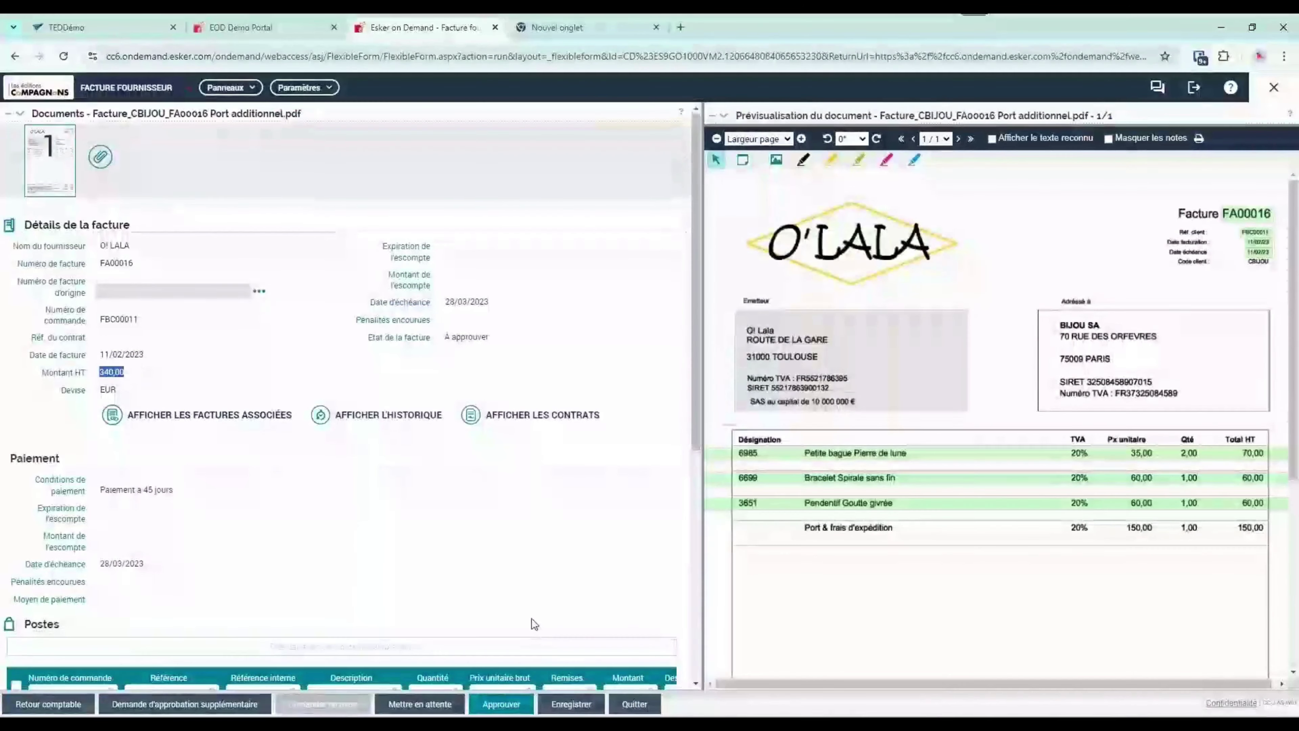
scroll(532, 618, "down", 6)
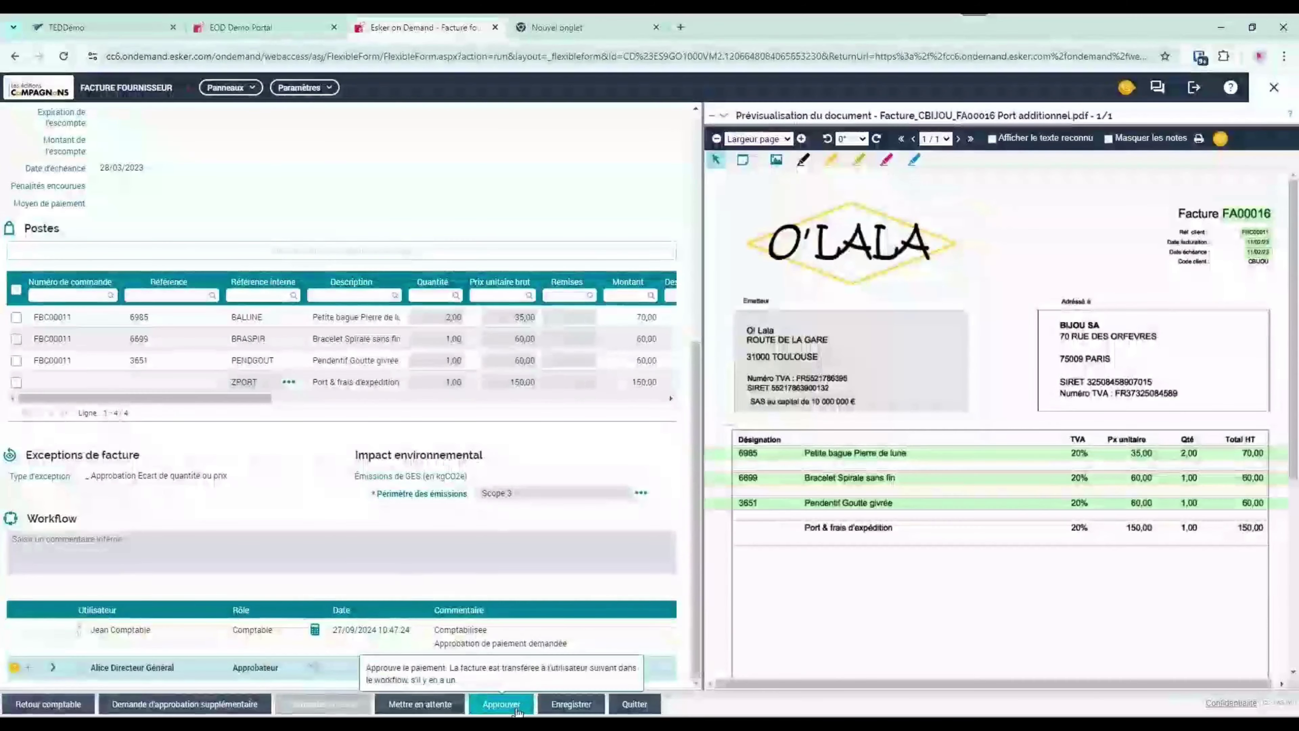
left_click(501, 704)
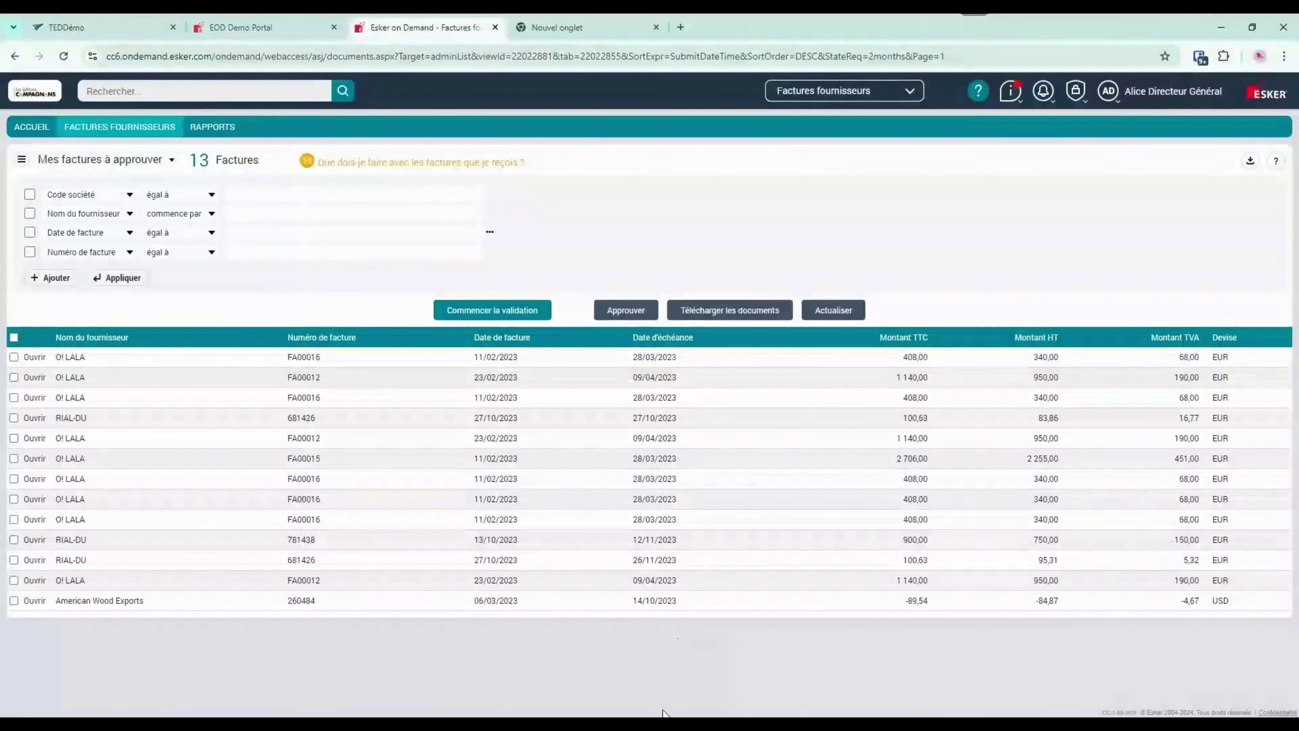
- Switch to Sage 100 Comptabilité and open the Achats/sept.24 entry journal
left_click(644, 660)
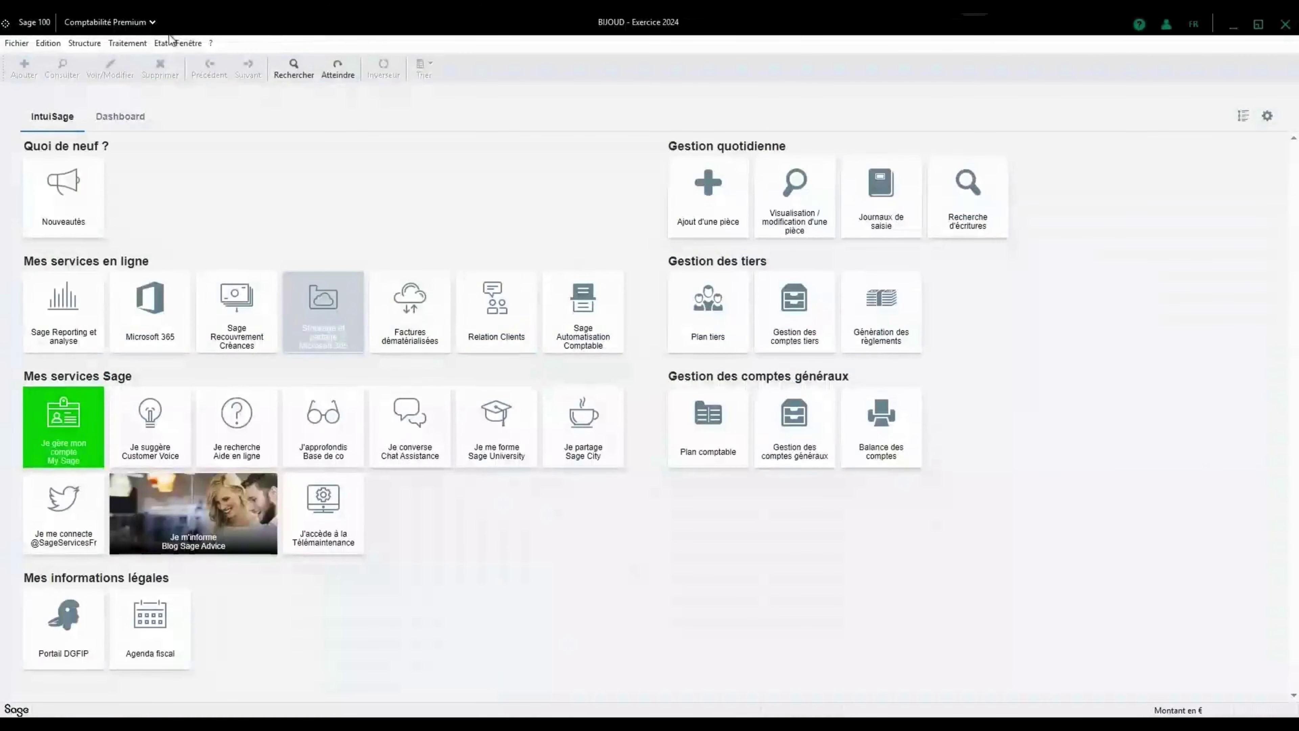
left_click(114, 44)
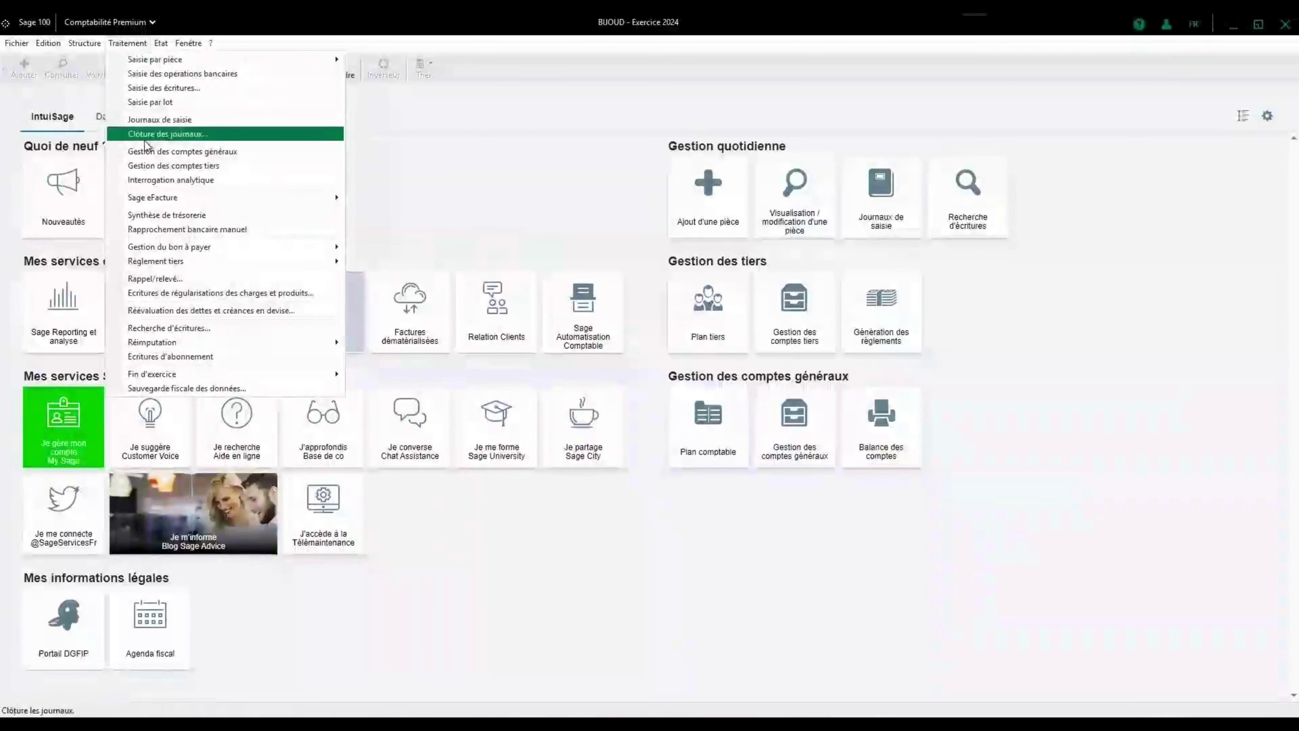
left_click(144, 120)
double_click(392, 166)
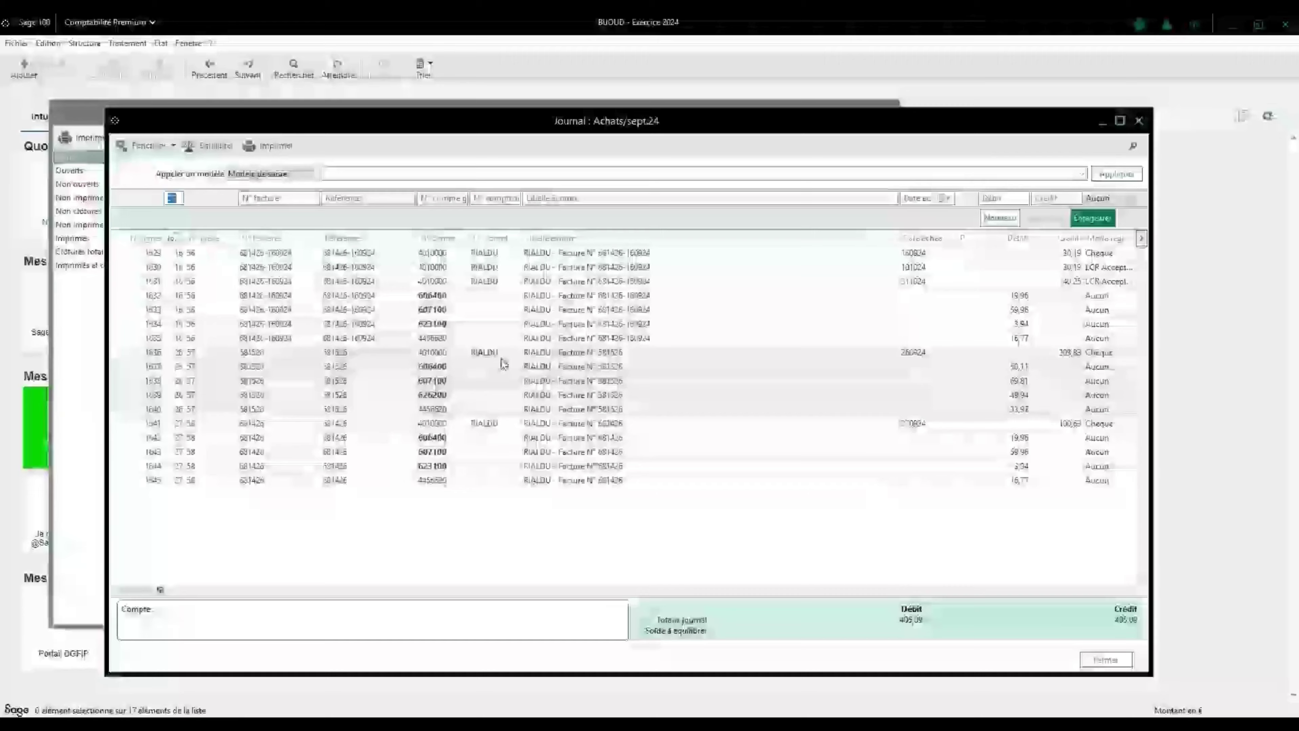
- Check the Bon à payer history of supplier entry line 1641 for invoice 681426, and cancel out of the dialog
left_click(491, 424)
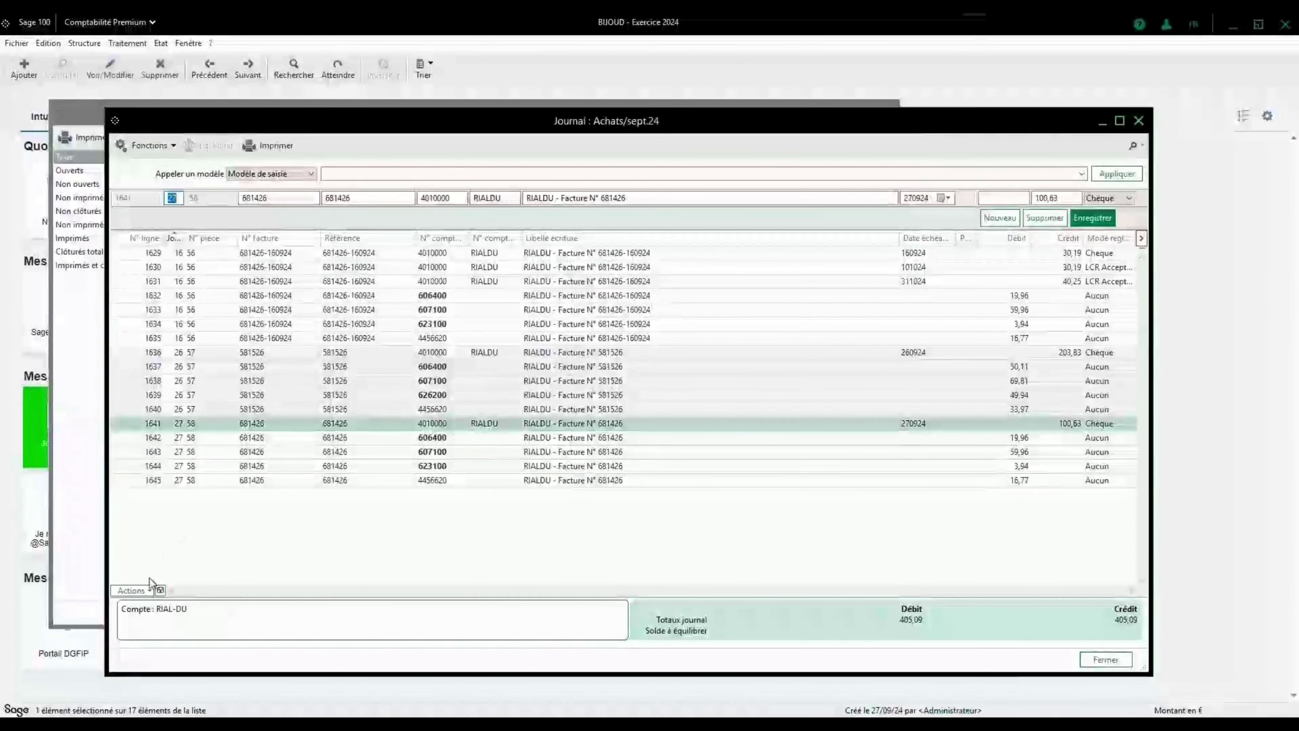
left_click(148, 592)
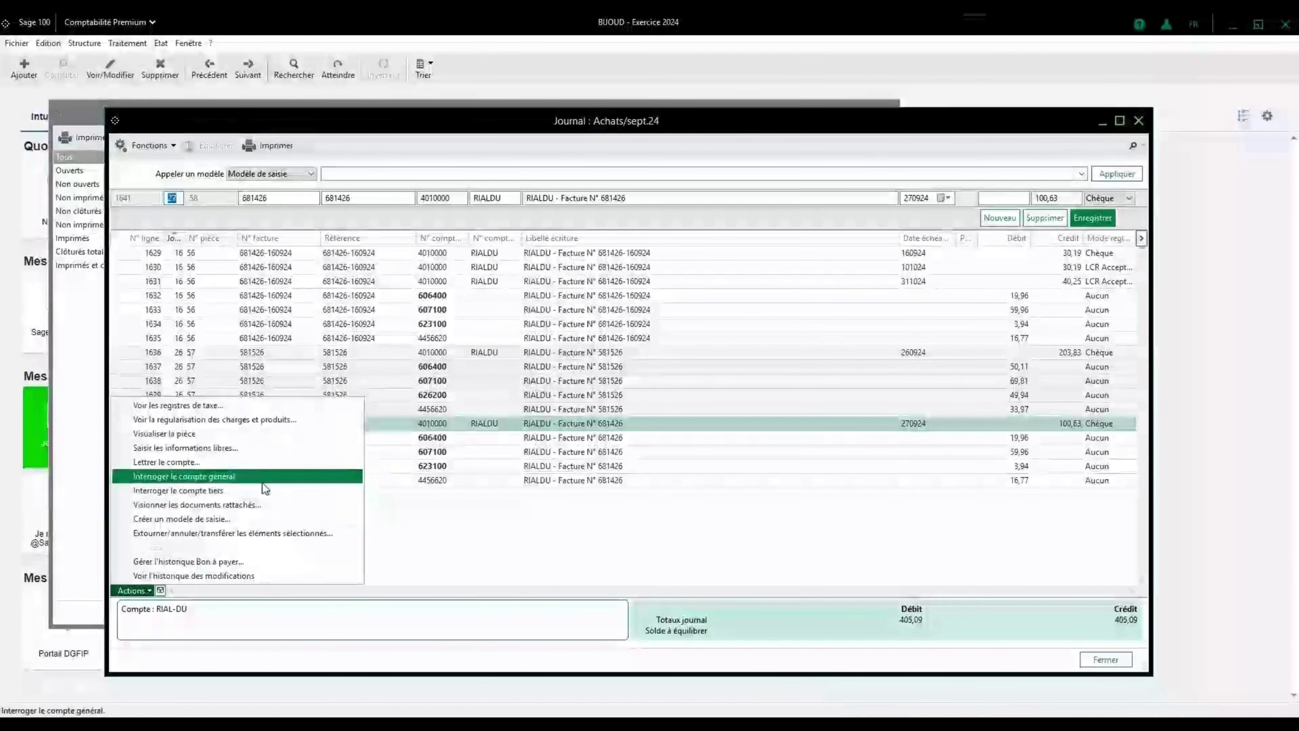
left_click(237, 560)
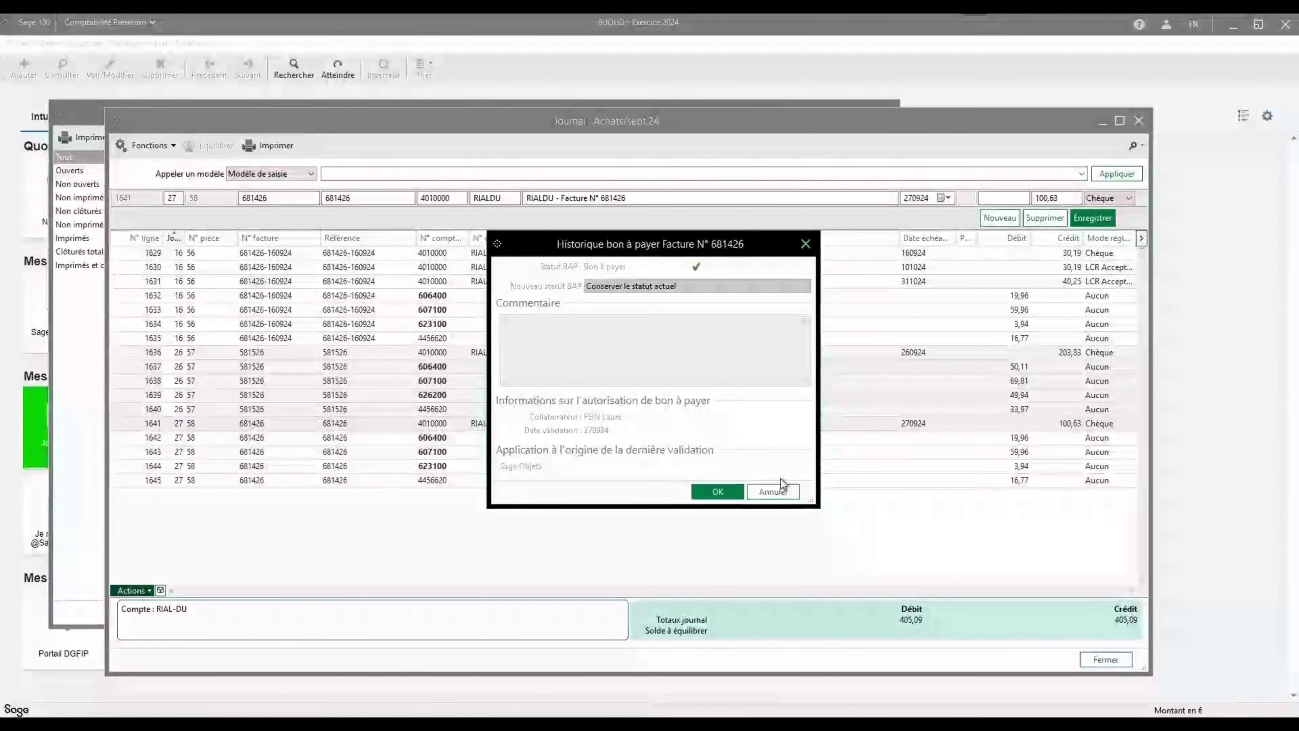
left_click(782, 491)
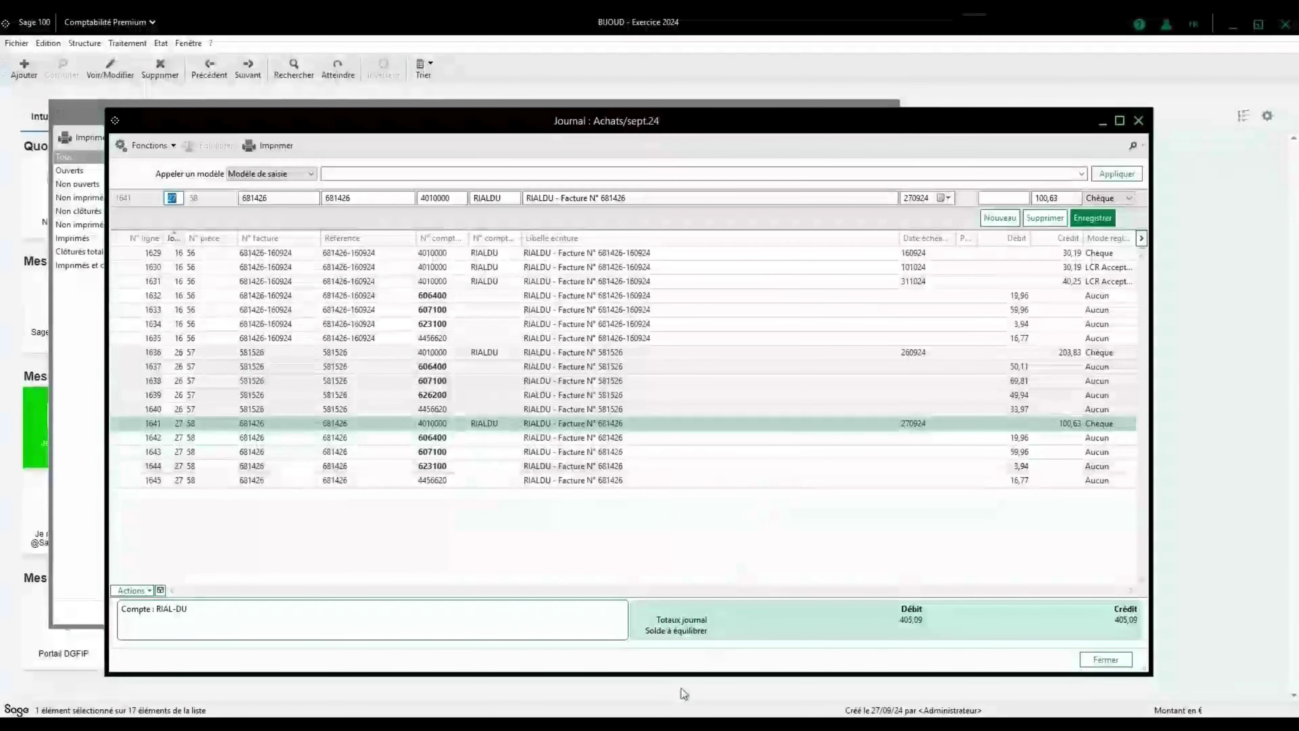
- Switch back to the browser and connect to Esker as the AP Specialist user from the EOD Demo Portal
mouse_move(608, 725)
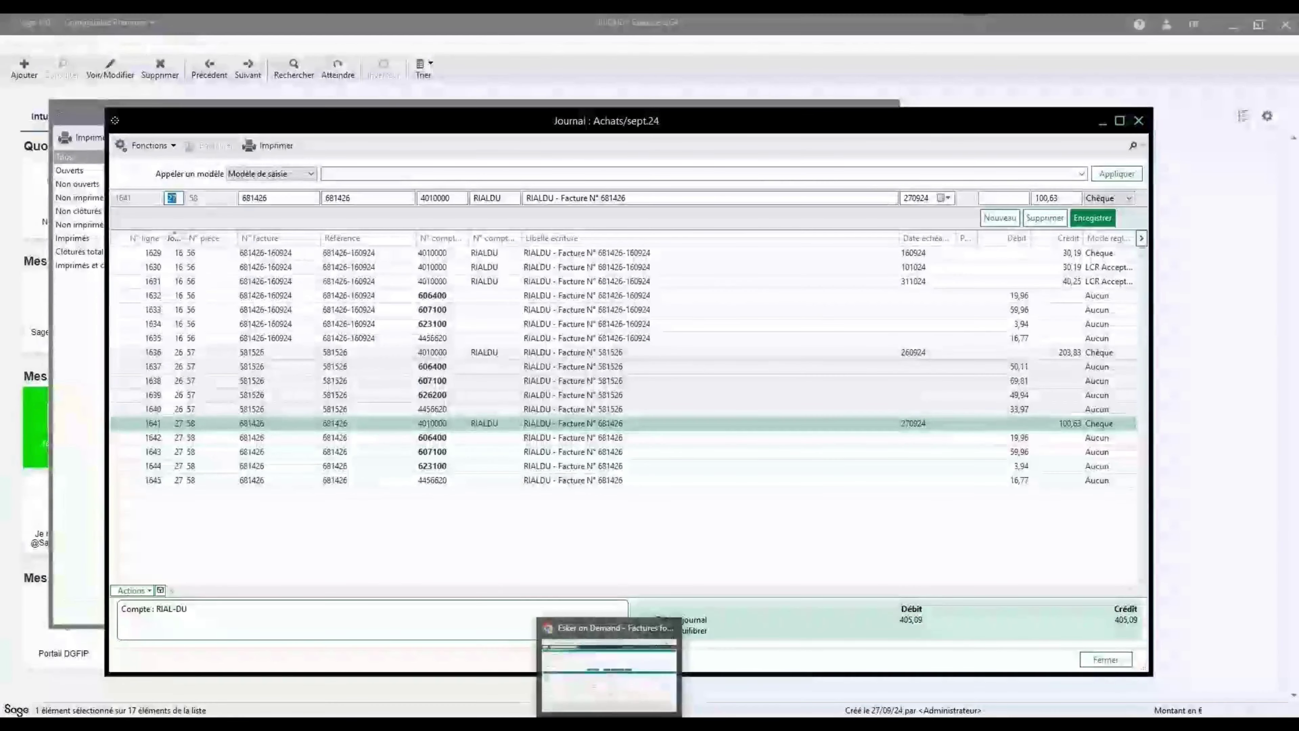
left_click(609, 681)
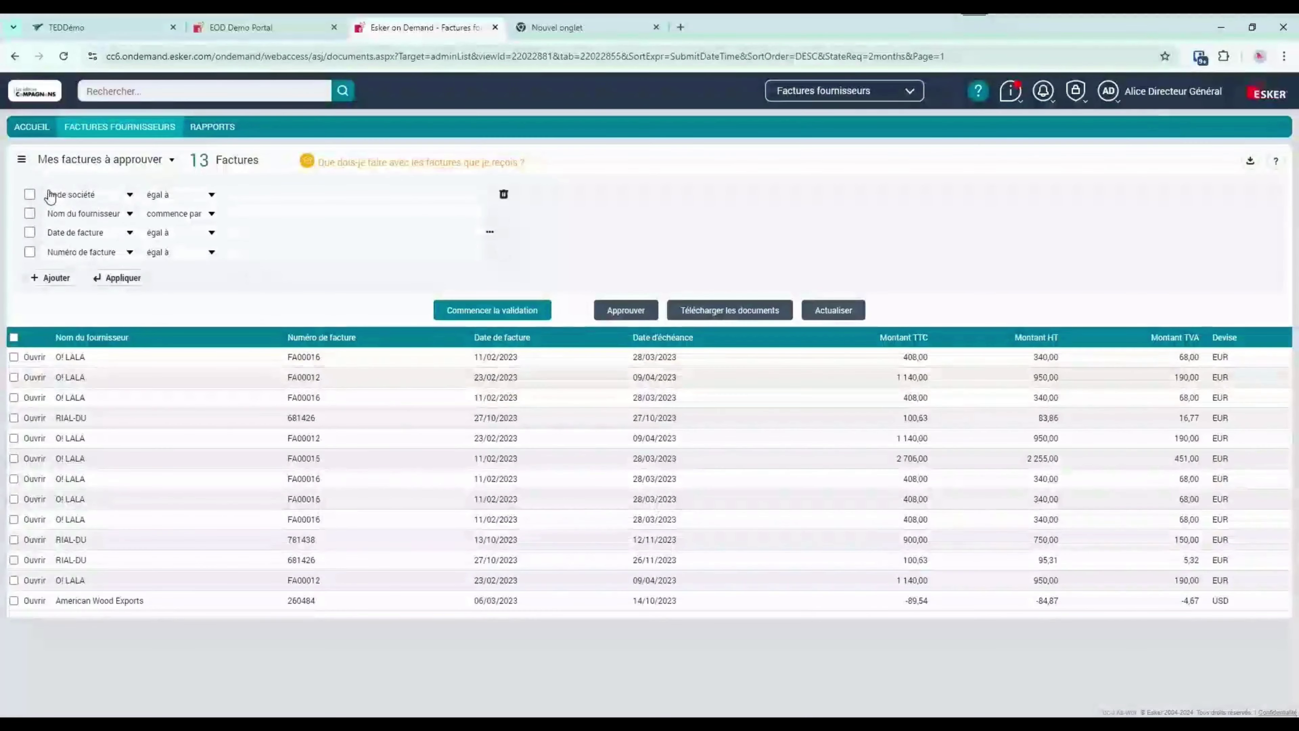
left_click(273, 29)
left_click(682, 323)
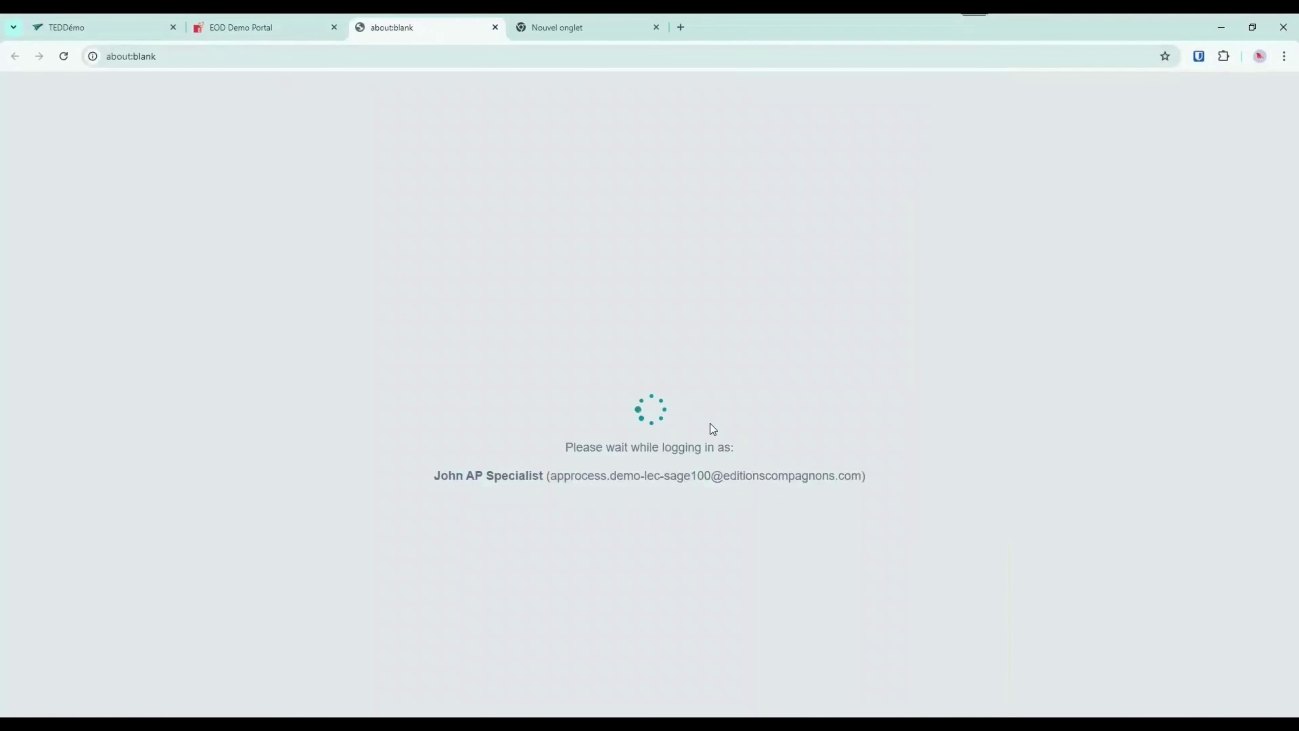